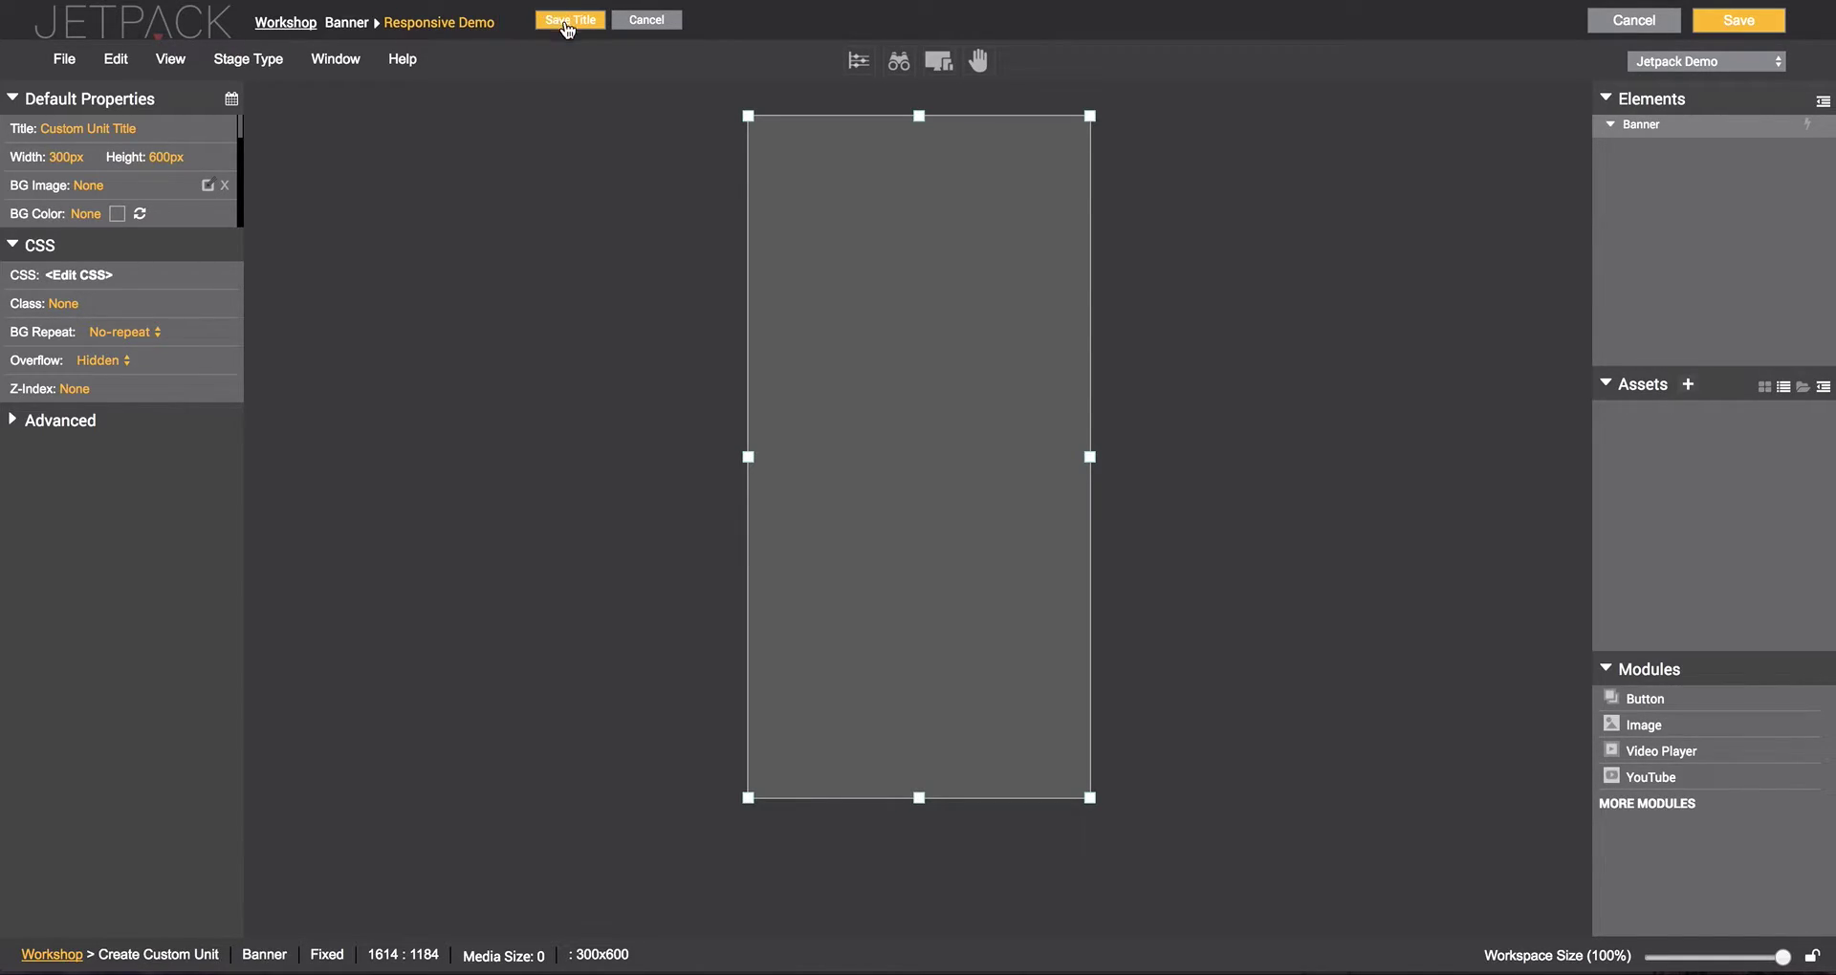
Step: Save the unit title Responsive Demo and upload the image and video files to the assets
{"action": "left_click", "coordinate": [568, 21]}
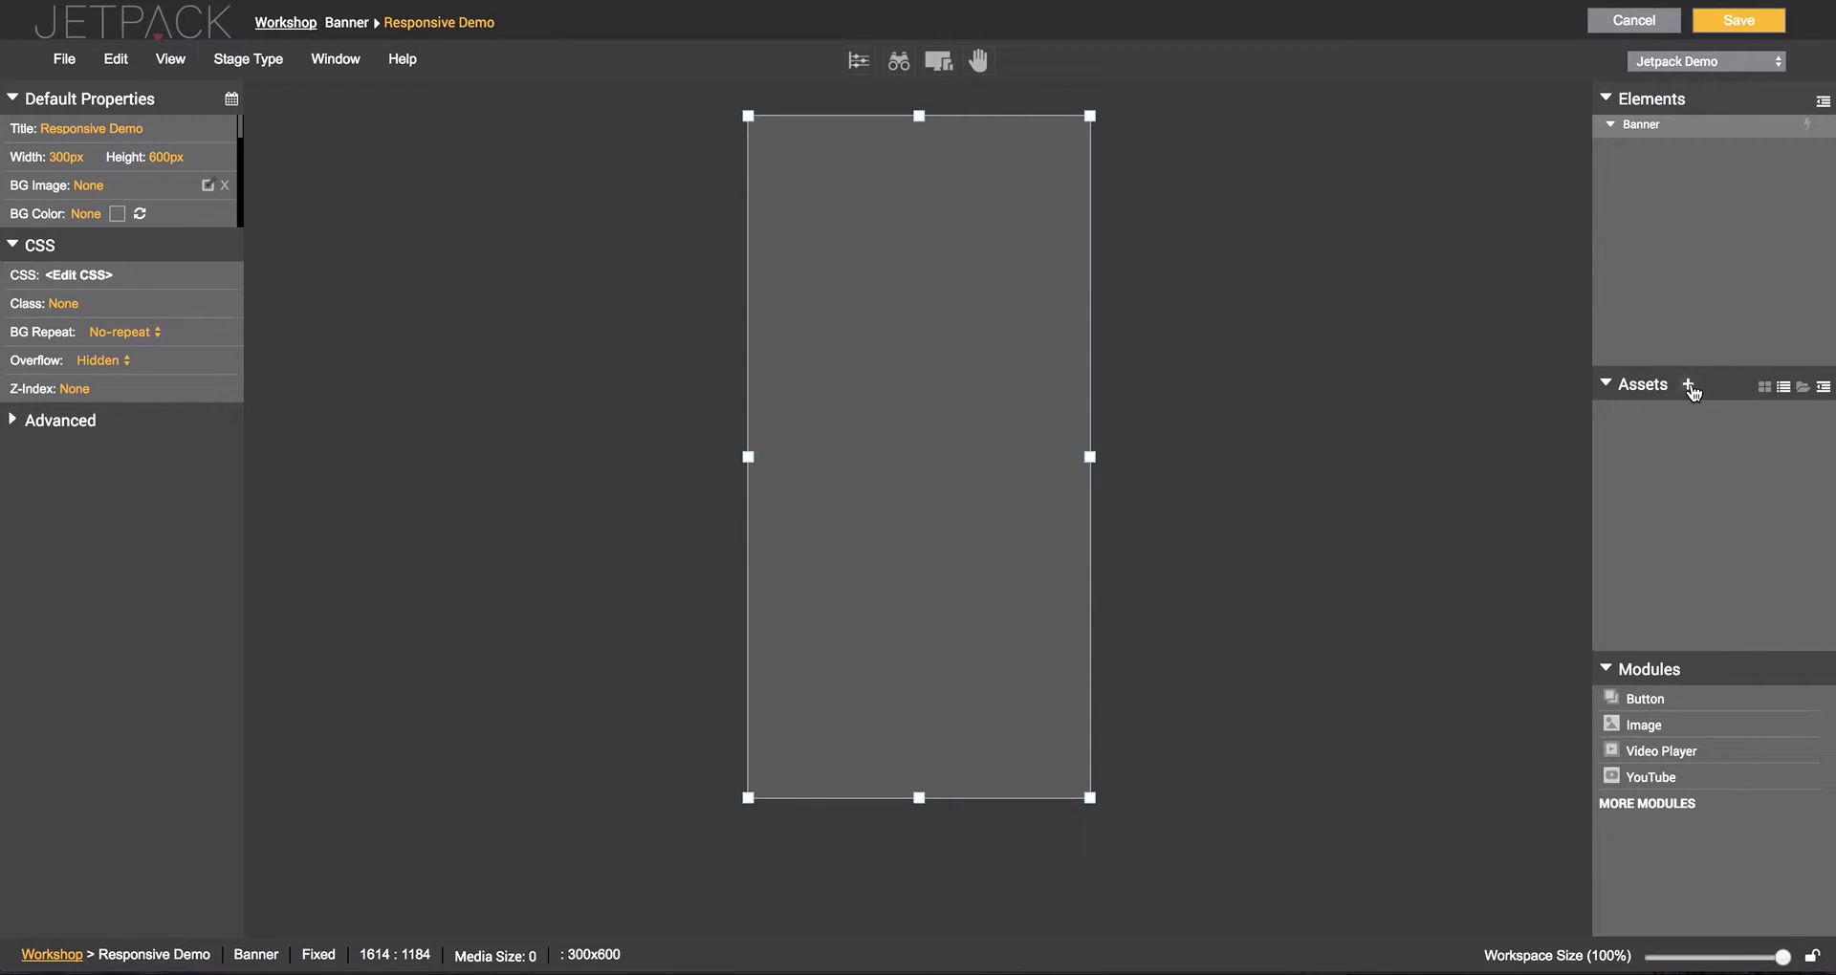
{"action": "left_click", "coordinate": [1689, 386]}
{"action": "double_click", "coordinate": [785, 85]}
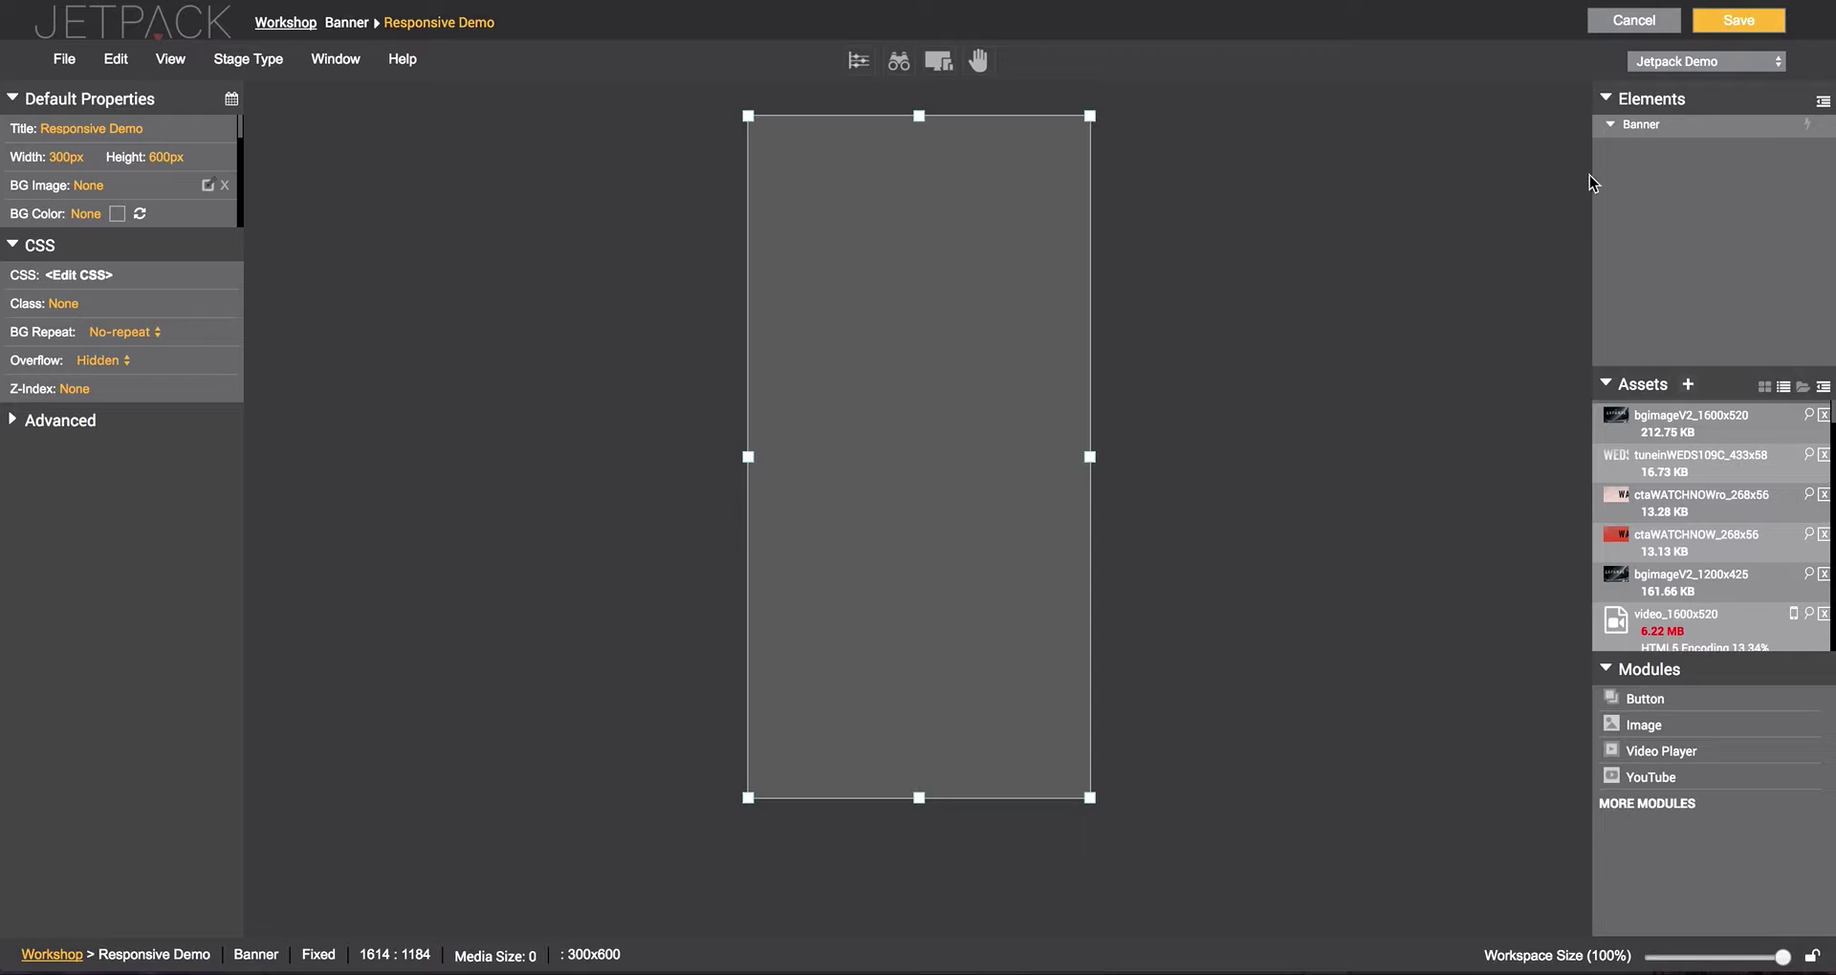
Step: Set the banner's width to 1600 px and its height to 520 px
{"action": "left_click", "coordinate": [57, 159]}
{"action": "type", "text": "1600"}
{"action": "key", "text": "Tab"}
{"action": "type", "text": "52"}
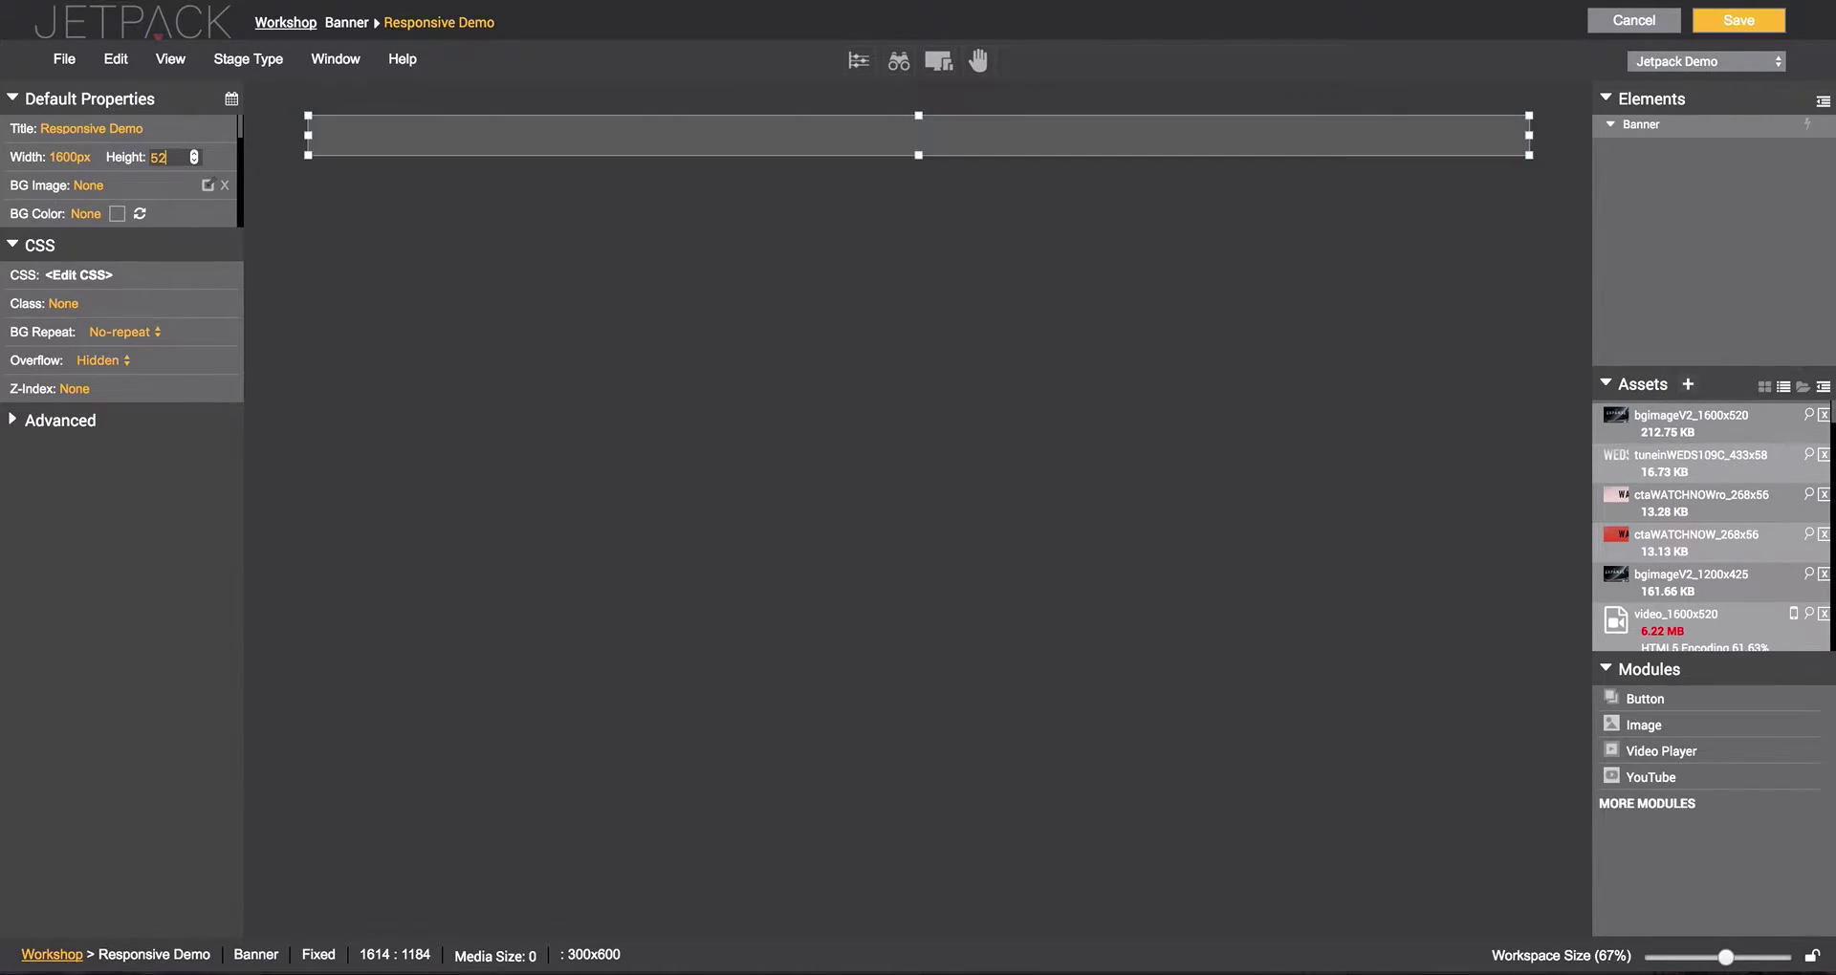
{"action": "type", "text": "0"}
{"action": "key", "text": "Tab"}
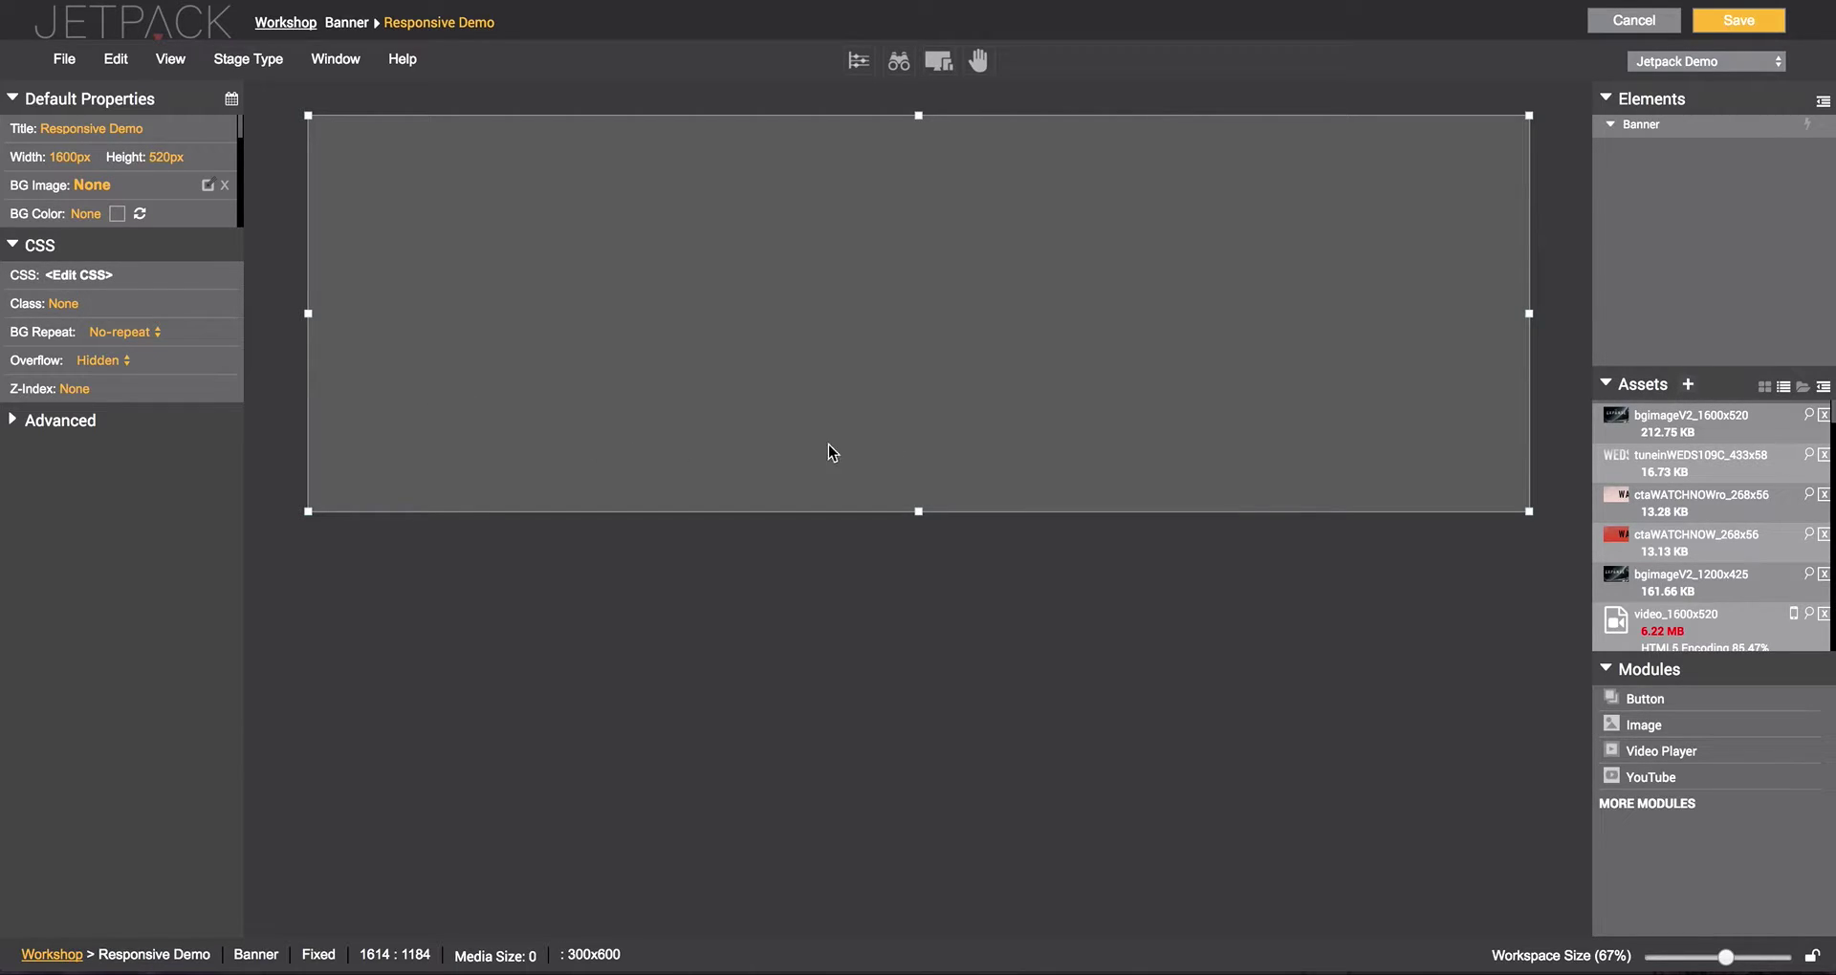
Step: Place the bgimageV2_1600x520 asset on the banner as a button module named background 1600
{"action": "left_click_drag", "start_coordinate": [1684, 418], "coordinate": [400, 124]}
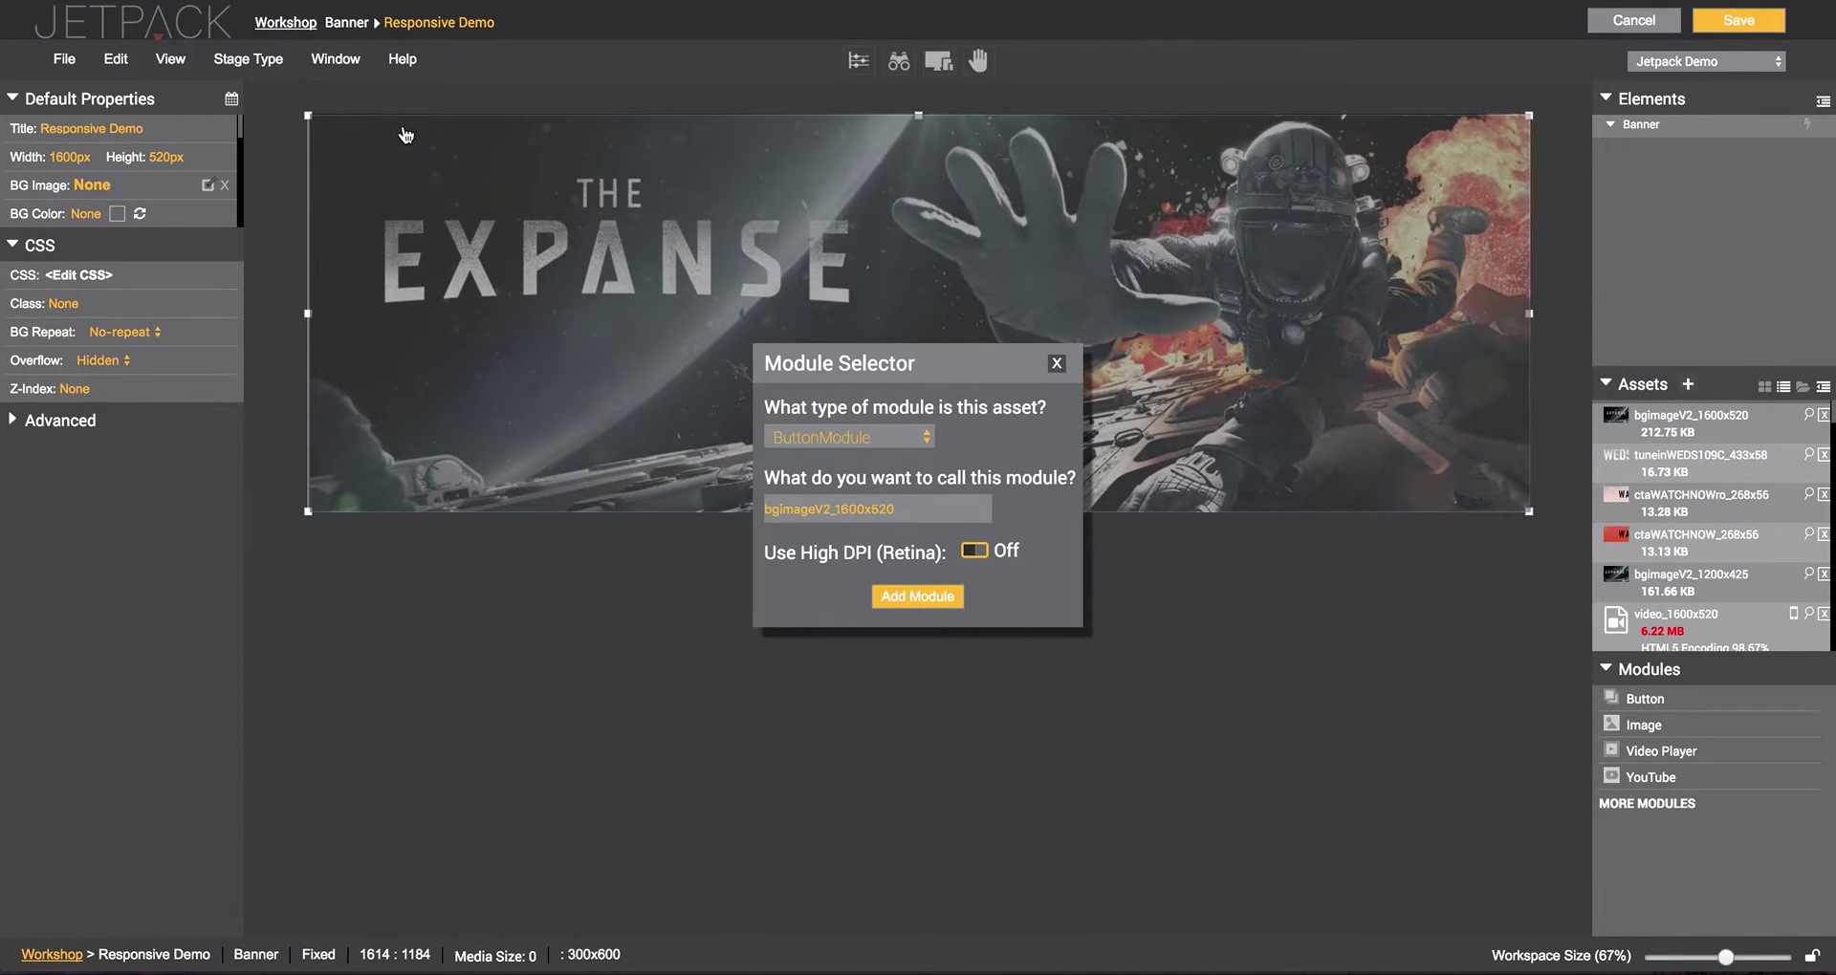
{"action": "left_click_drag", "start_coordinate": [906, 521], "coordinate": [860, 480]}
{"action": "type", "text": "background 1600"}
{"action": "key", "text": "Return"}
Step: Set the background 1600 module's top and left positions to 0 px
{"action": "left_click", "coordinate": [51, 222]}
{"action": "type", "text": "0"}
{"action": "key", "text": "Tab"}
{"action": "type", "text": "0"}
{"action": "key", "text": "Tab"}
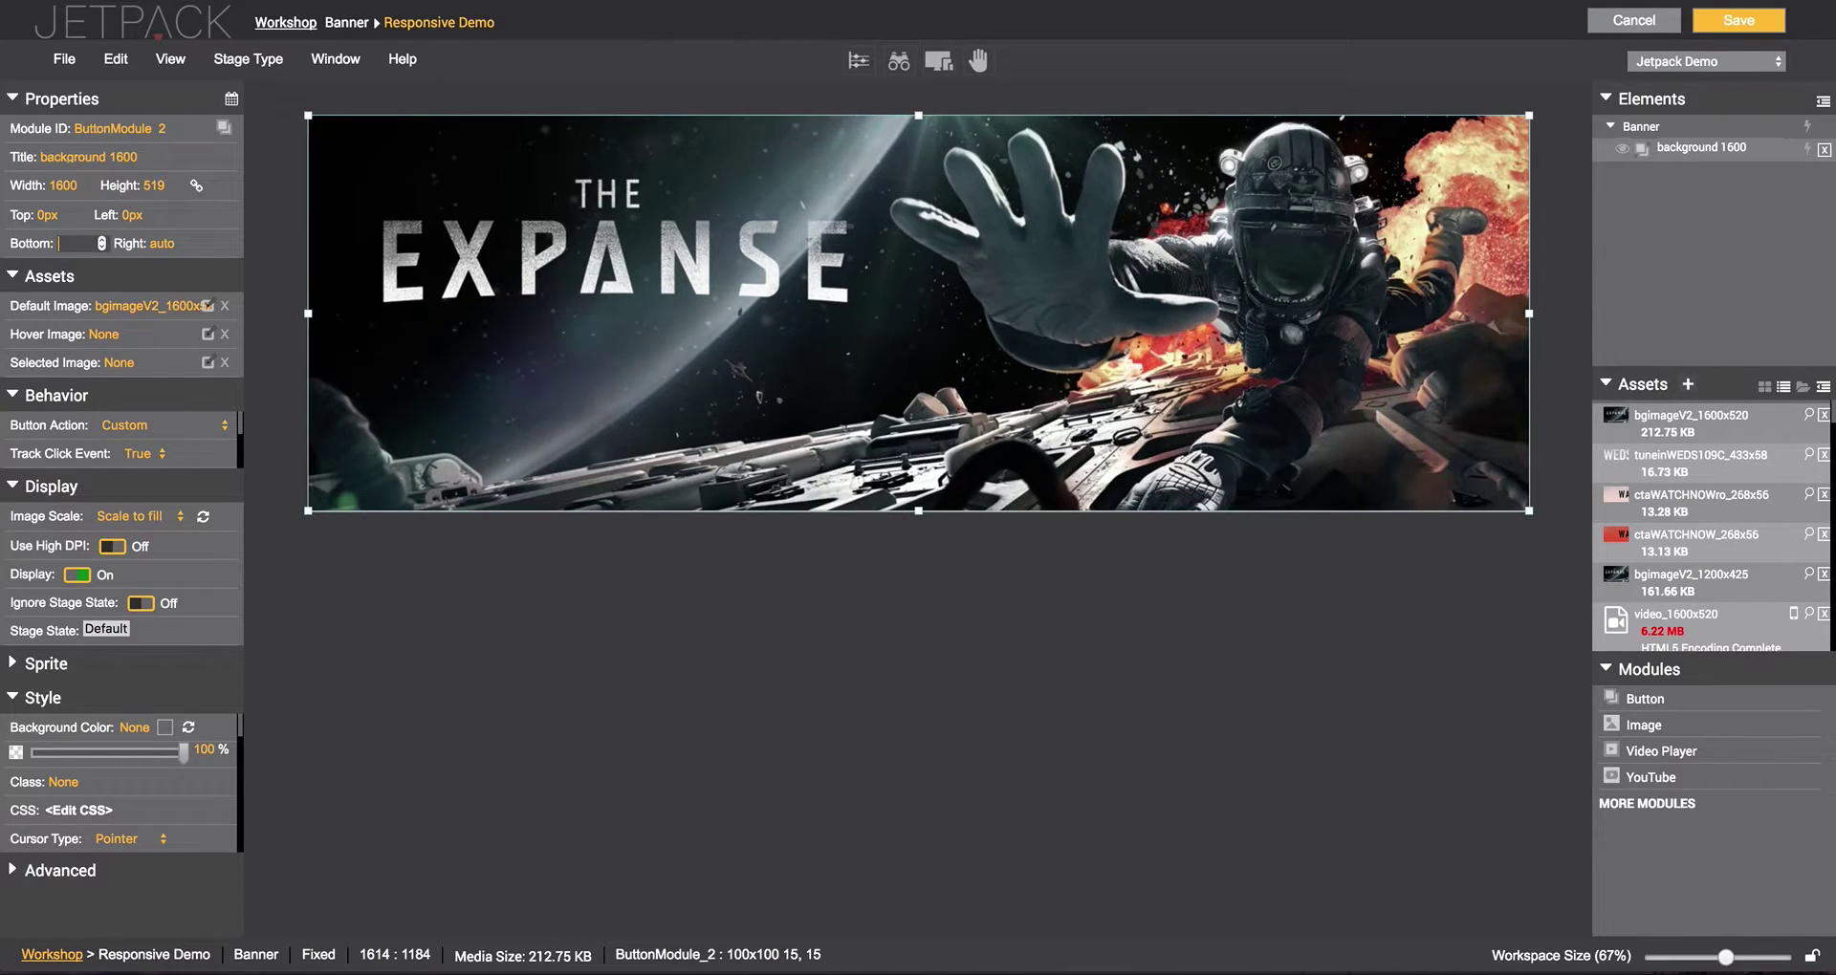
{"action": "left_click", "coordinate": [852, 654]}
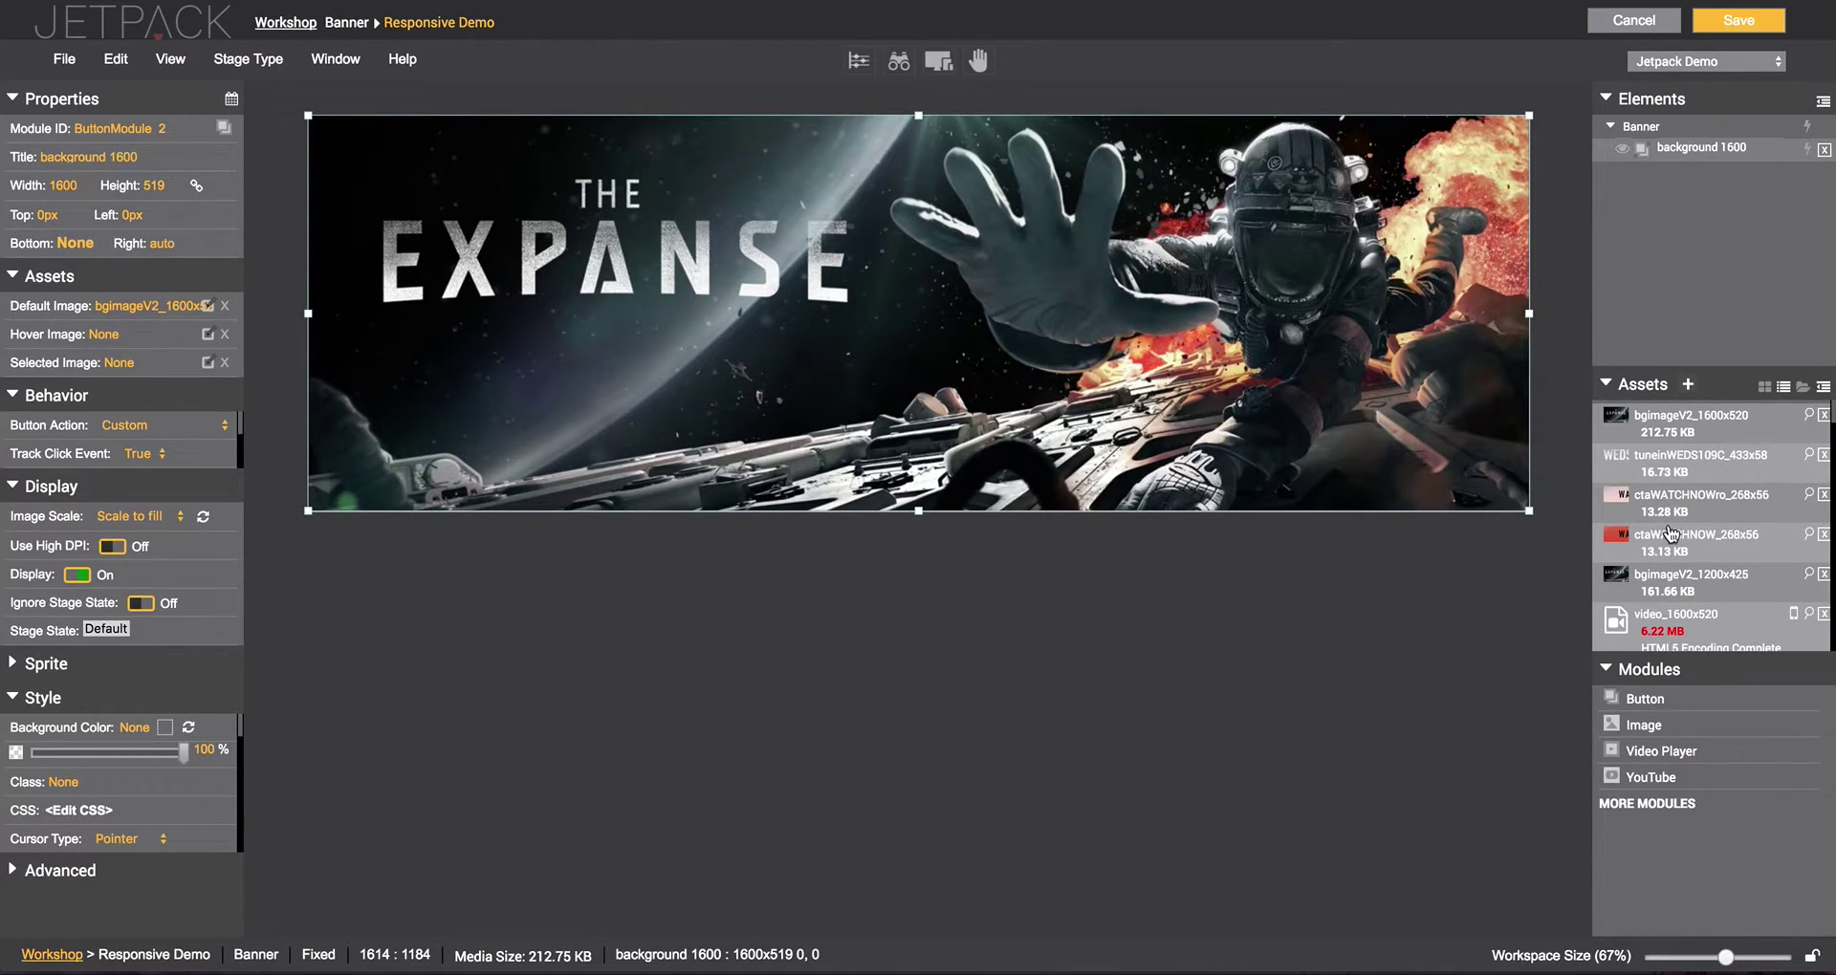
Step: Place the ctaWATCHNOW_268x56 asset below the Expanse title as a button module named watchnow
{"action": "left_click_drag", "start_coordinate": [1713, 542], "coordinate": [717, 418]}
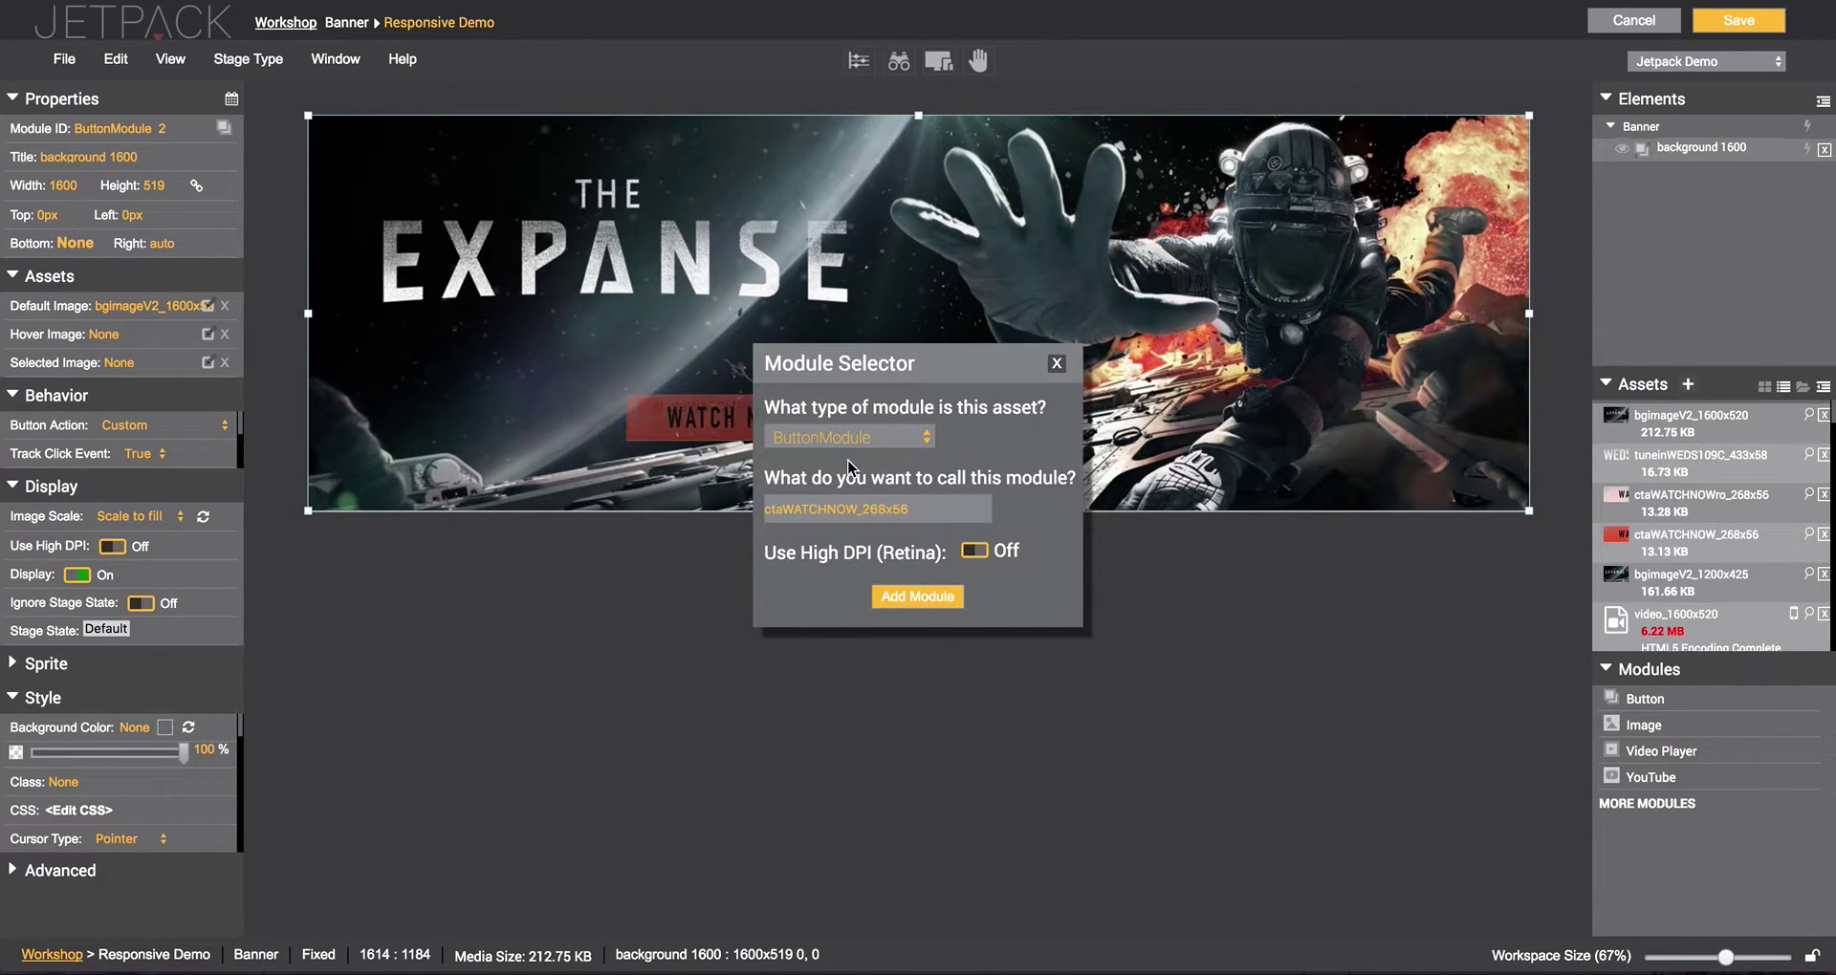
{"action": "double_click", "coordinate": [867, 509]}
{"action": "type", "text": "watchnow"}
{"action": "key", "text": "Return"}
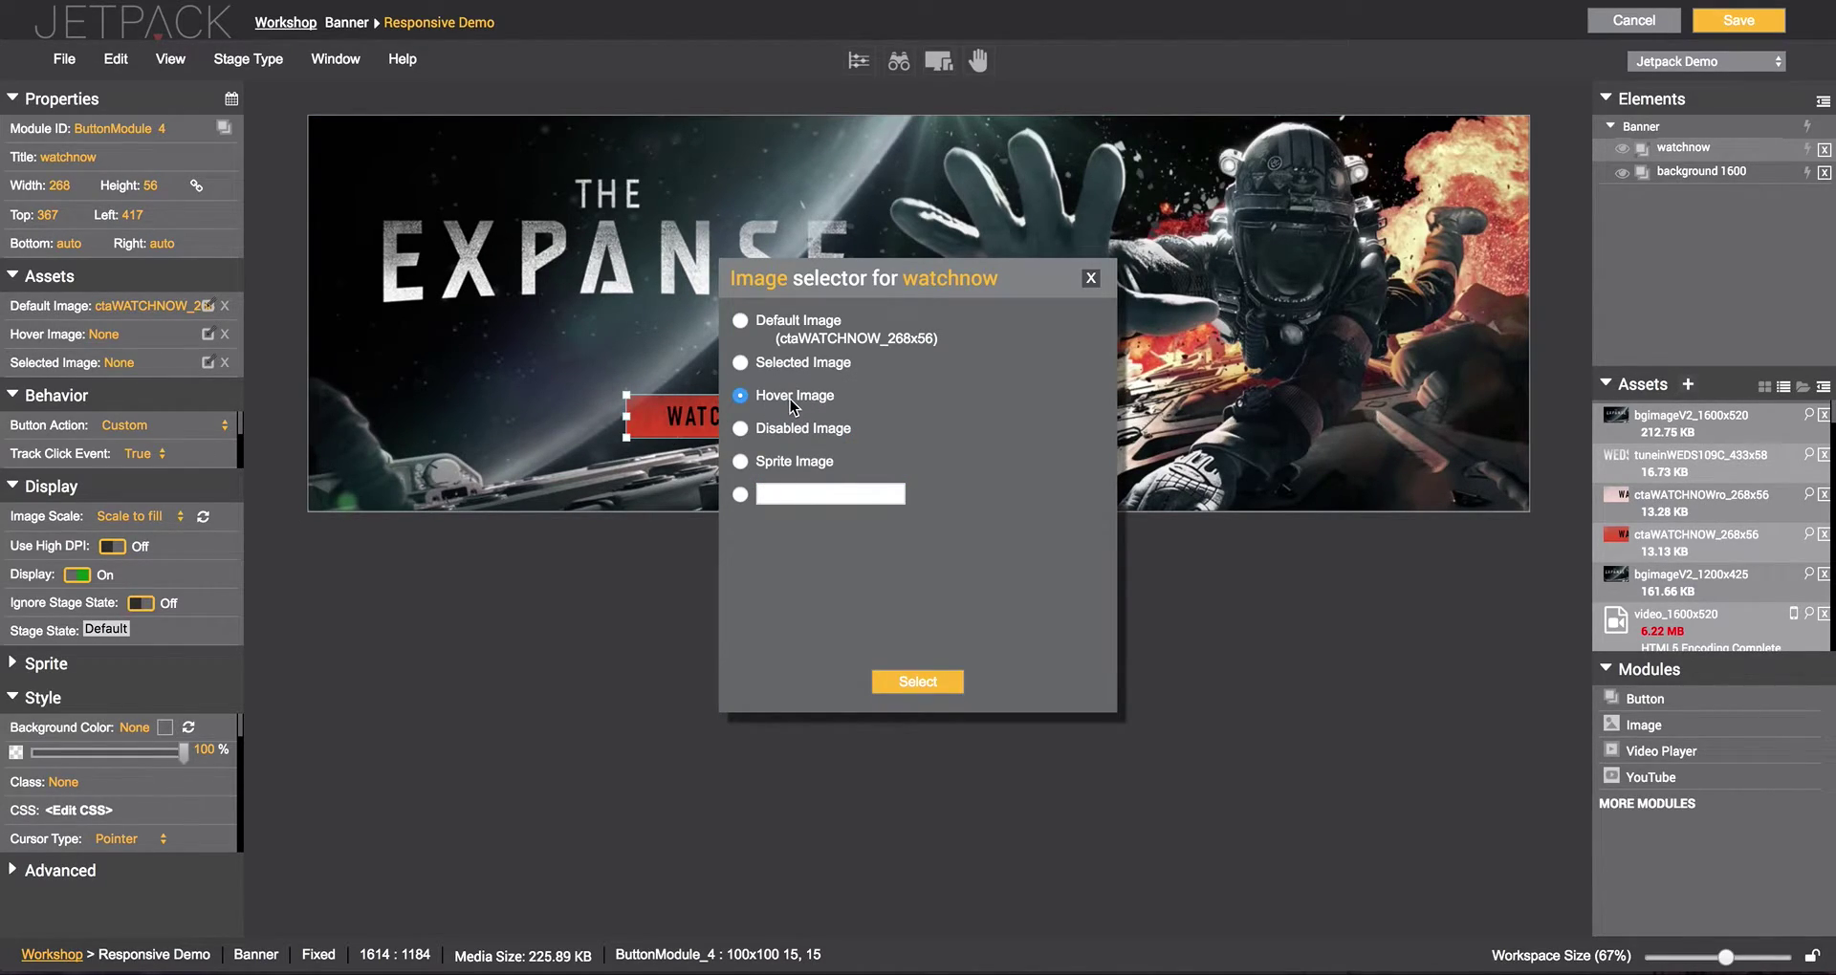
Step: Assign ctaWATCHNOWro_268x56 as the watchnow hover image and move the button to about 380 px from the top and 257 px from the left
{"action": "left_click", "coordinate": [937, 685]}
{"action": "left_click_drag", "start_coordinate": [786, 427], "coordinate": [664, 437]}
Step: Place the tuneinWEDS109C_433x58 asset between the title and the Watch Now button as a button module named tune-in
{"action": "left_click_drag", "start_coordinate": [1698, 465], "coordinate": [561, 338]}
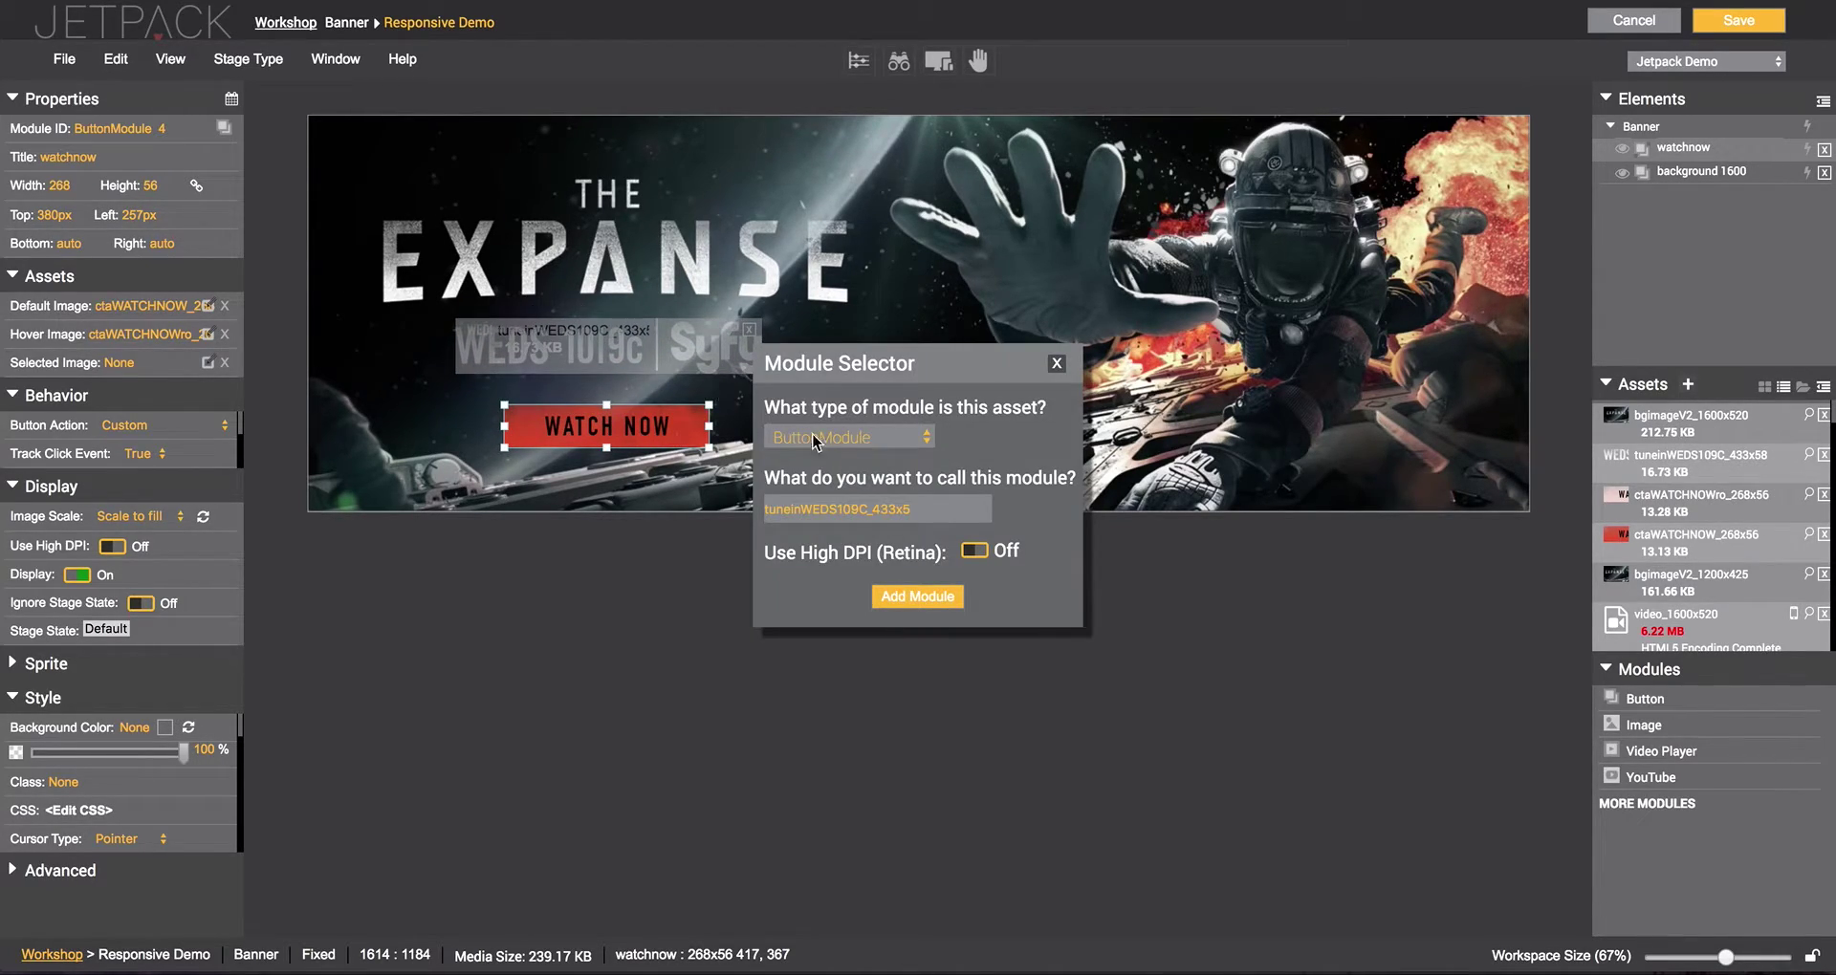
{"action": "double_click", "coordinate": [863, 512]}
{"action": "type", "text": "tune-in"}
{"action": "left_click", "coordinate": [922, 601]}
Step: Adjust the spacing of the tune-in graphic and Watch Now button, placing tune-in about 289 px from the top and 190 px from the left
{"action": "left_click_drag", "start_coordinate": [706, 350], "coordinate": [705, 370]}
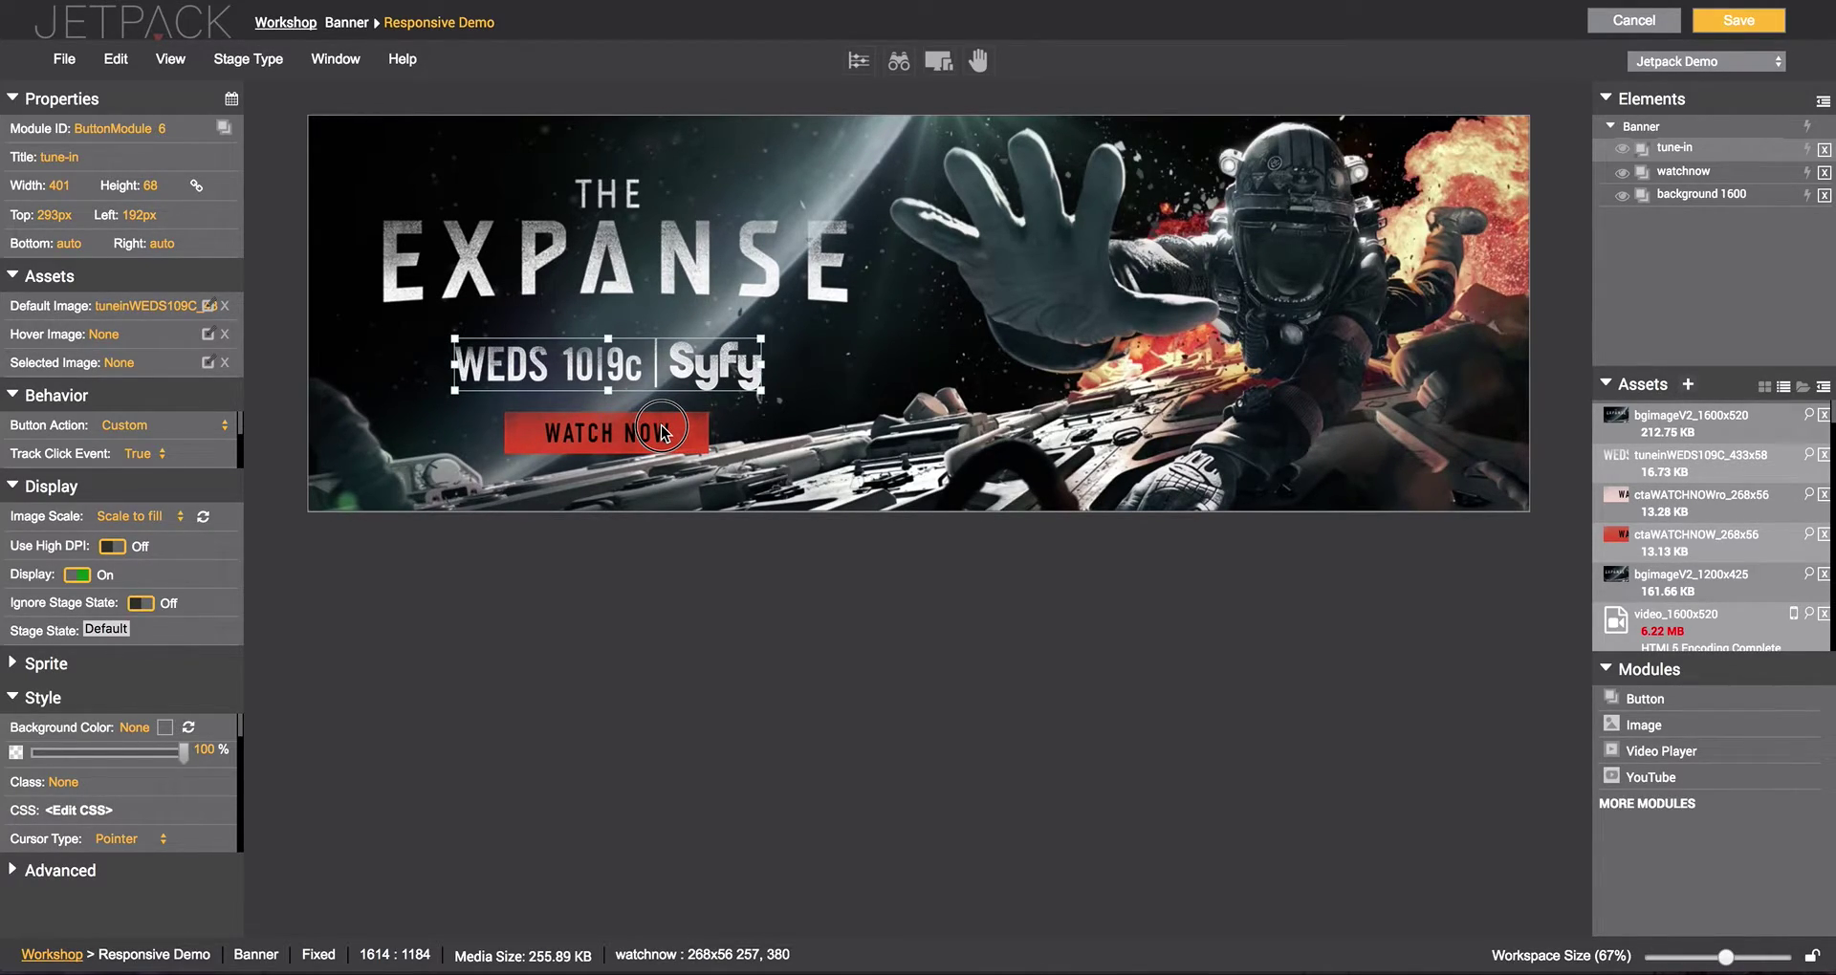
{"action": "left_click", "coordinate": [663, 432]}
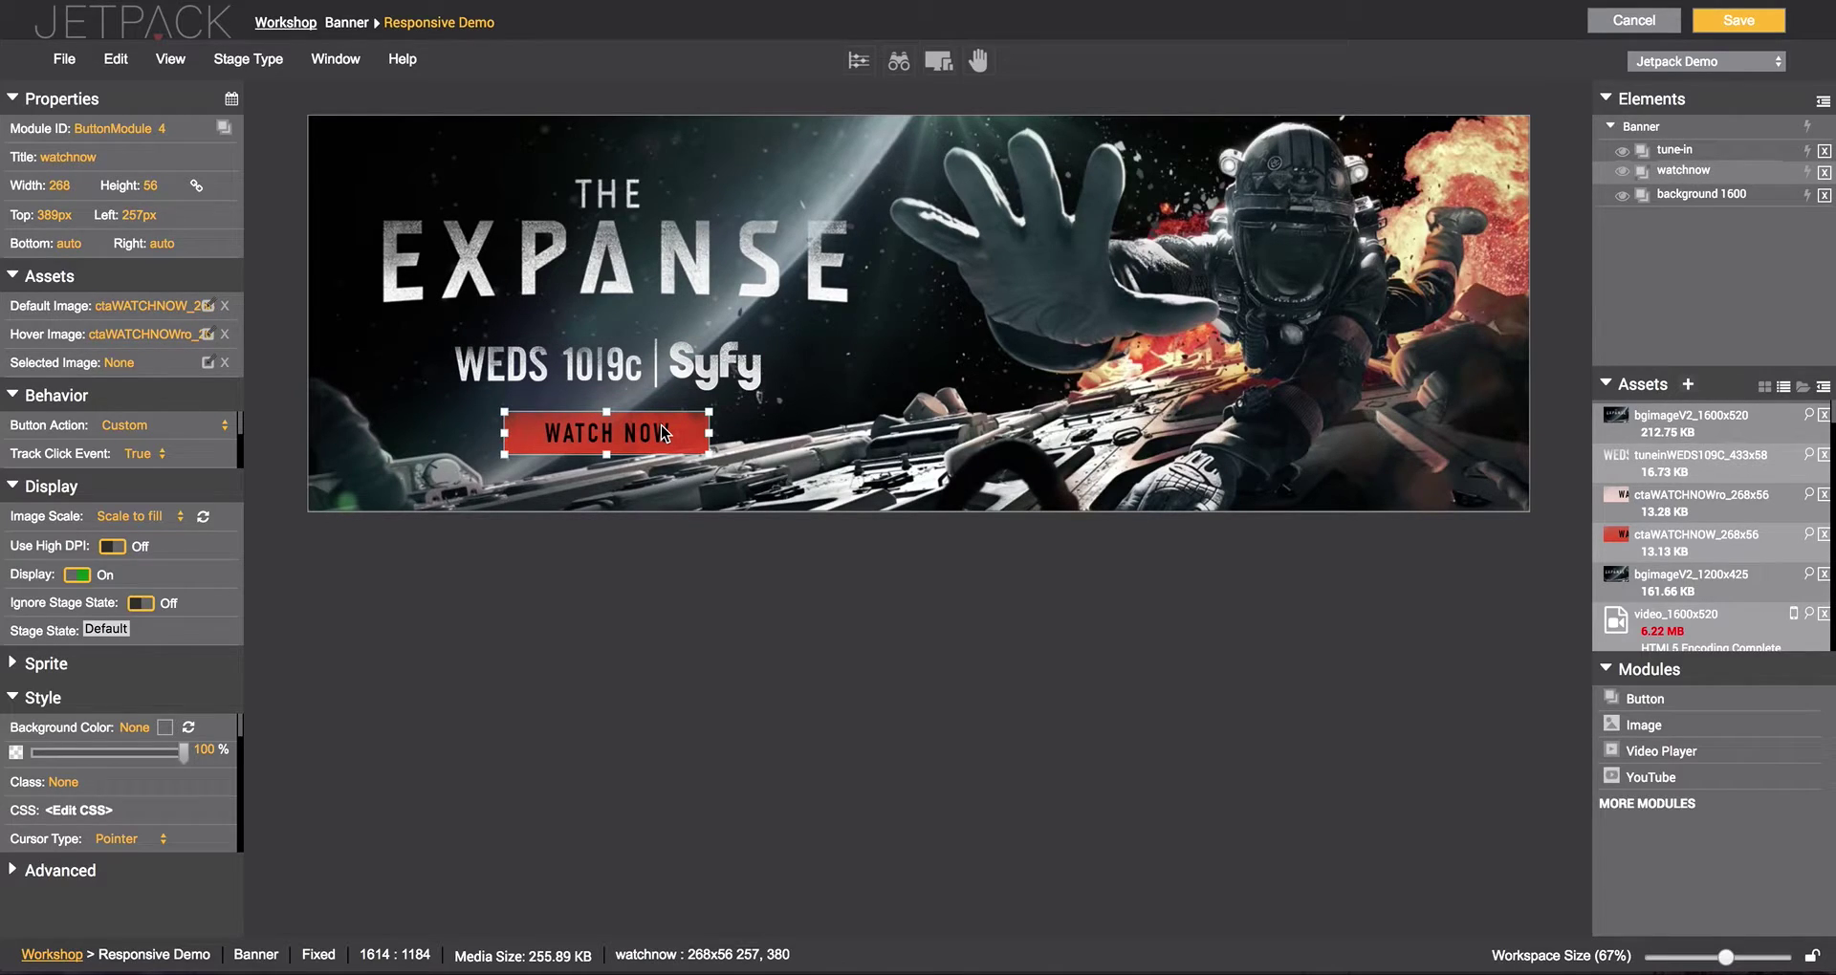
{"action": "left_click_drag", "start_coordinate": [680, 368], "coordinate": [679, 369]}
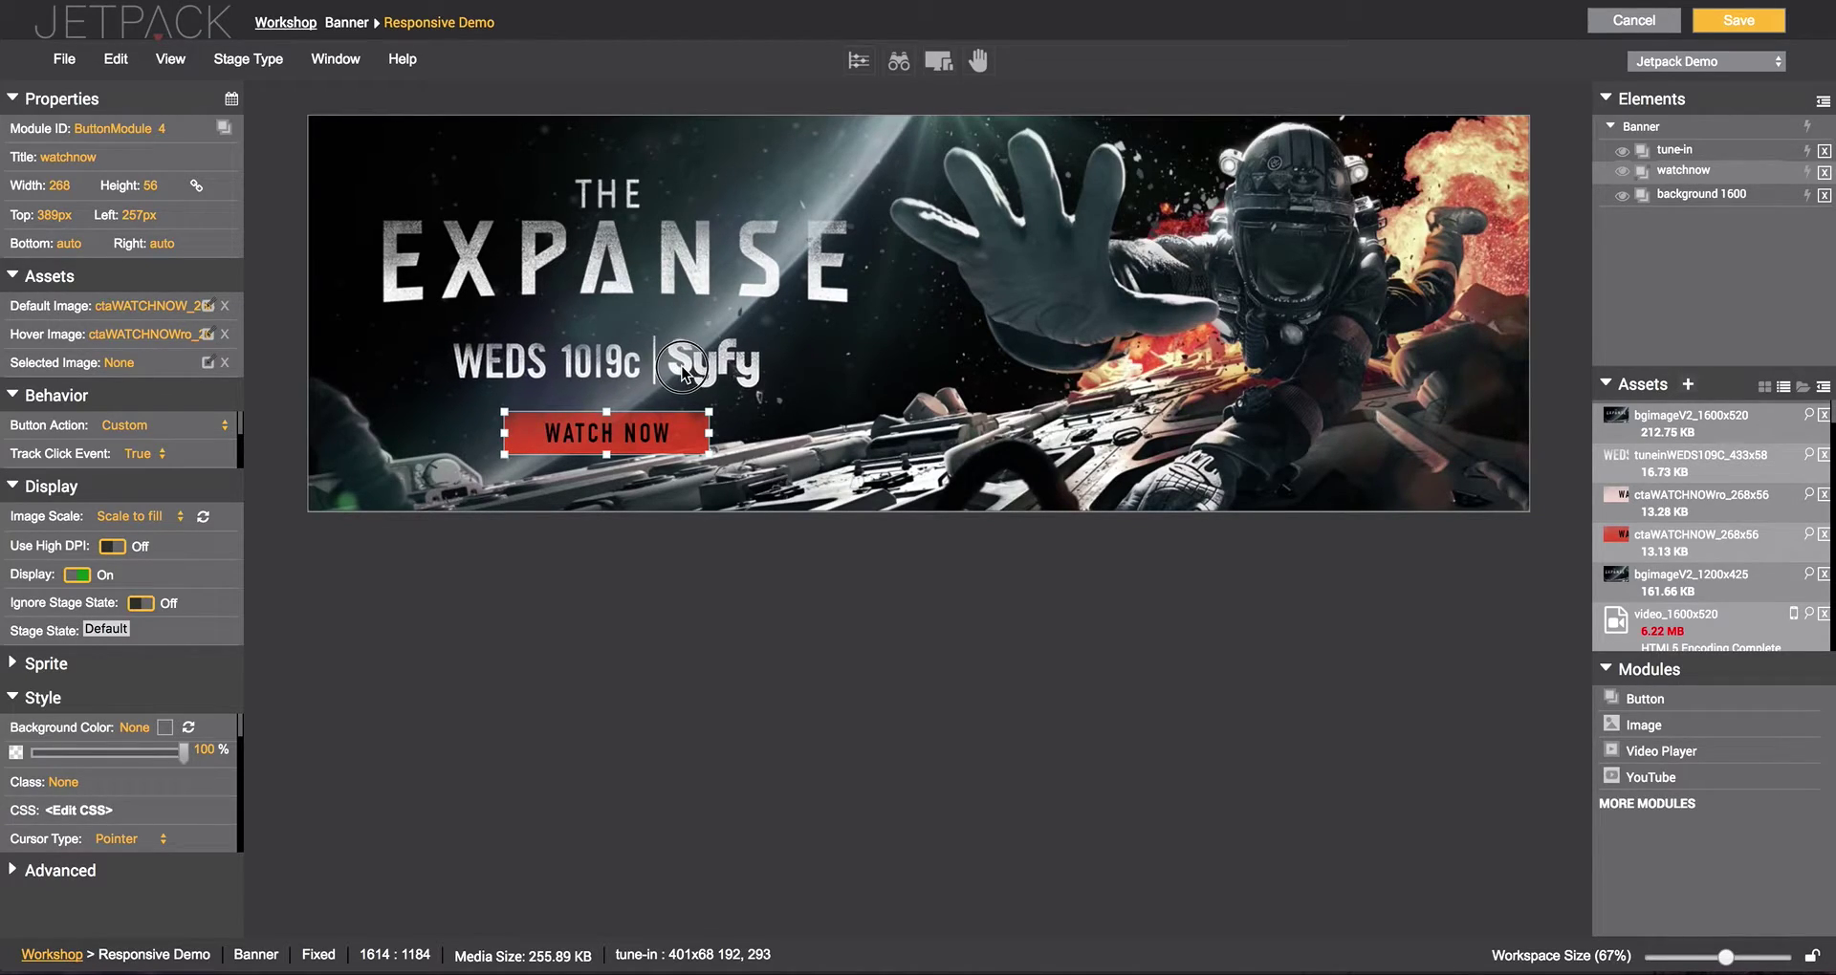
{"action": "left_click", "coordinate": [662, 426]}
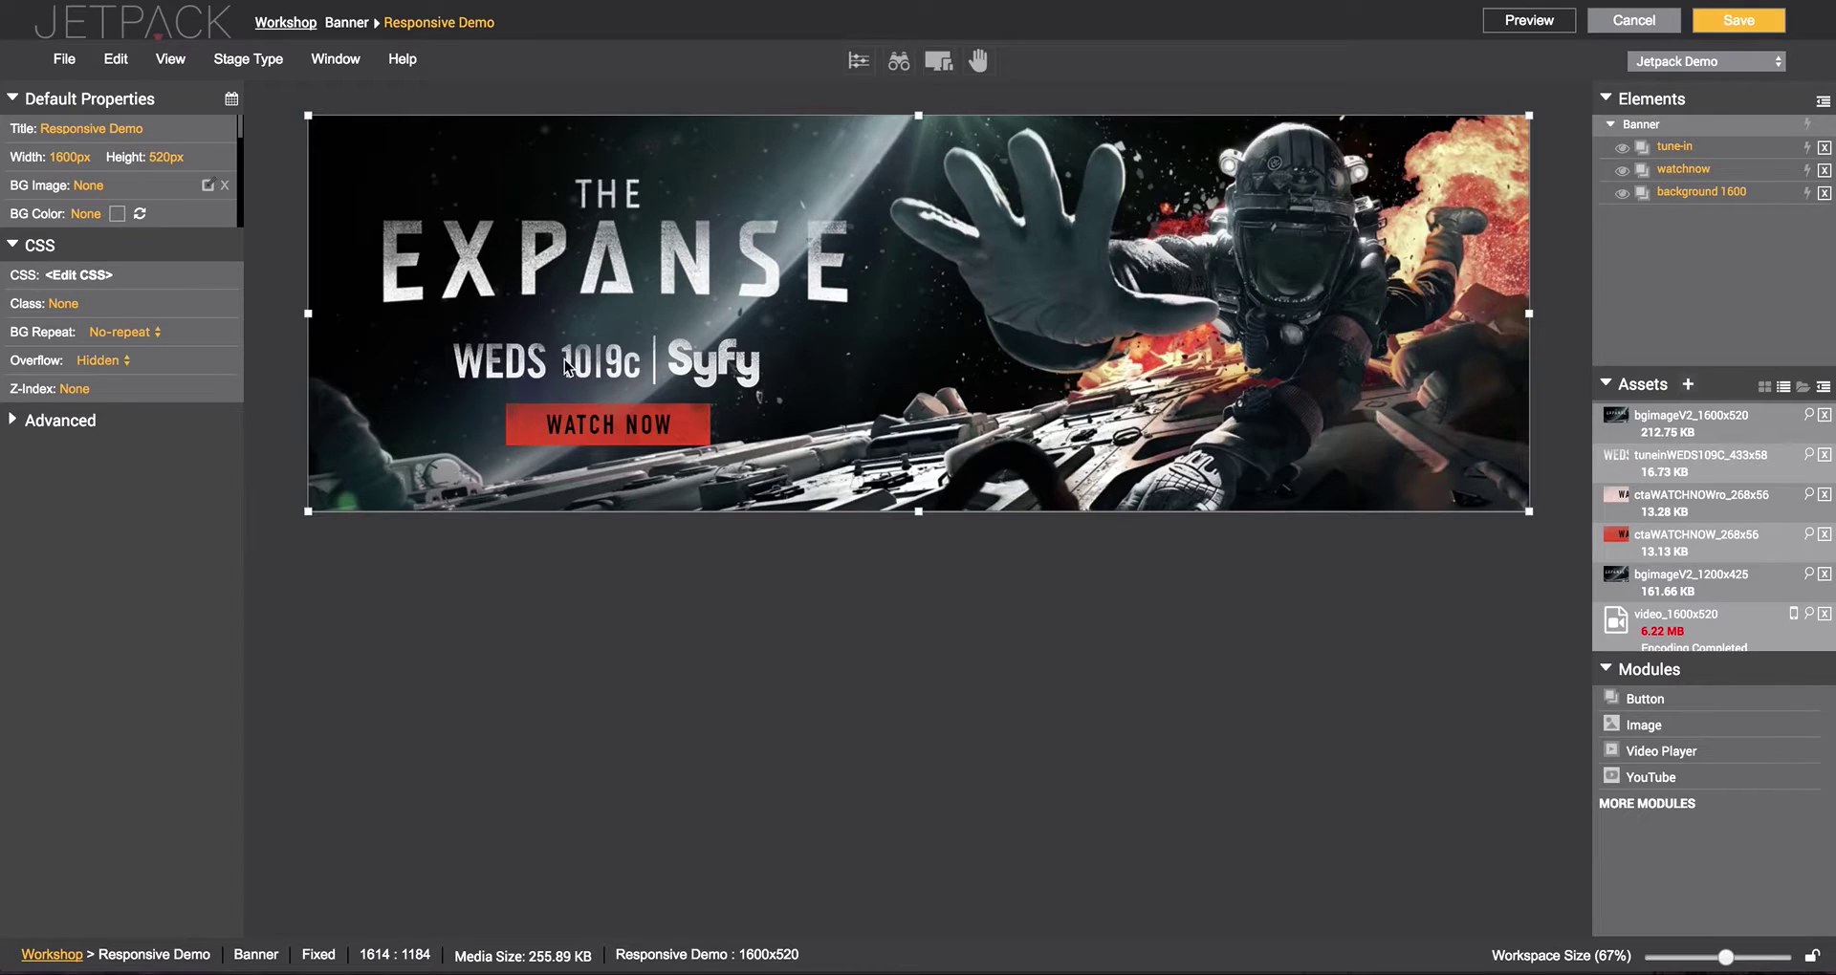
Step: Preview the banner in a browser window and resize the window to check how the layout responds
{"action": "left_click", "coordinate": [1547, 27]}
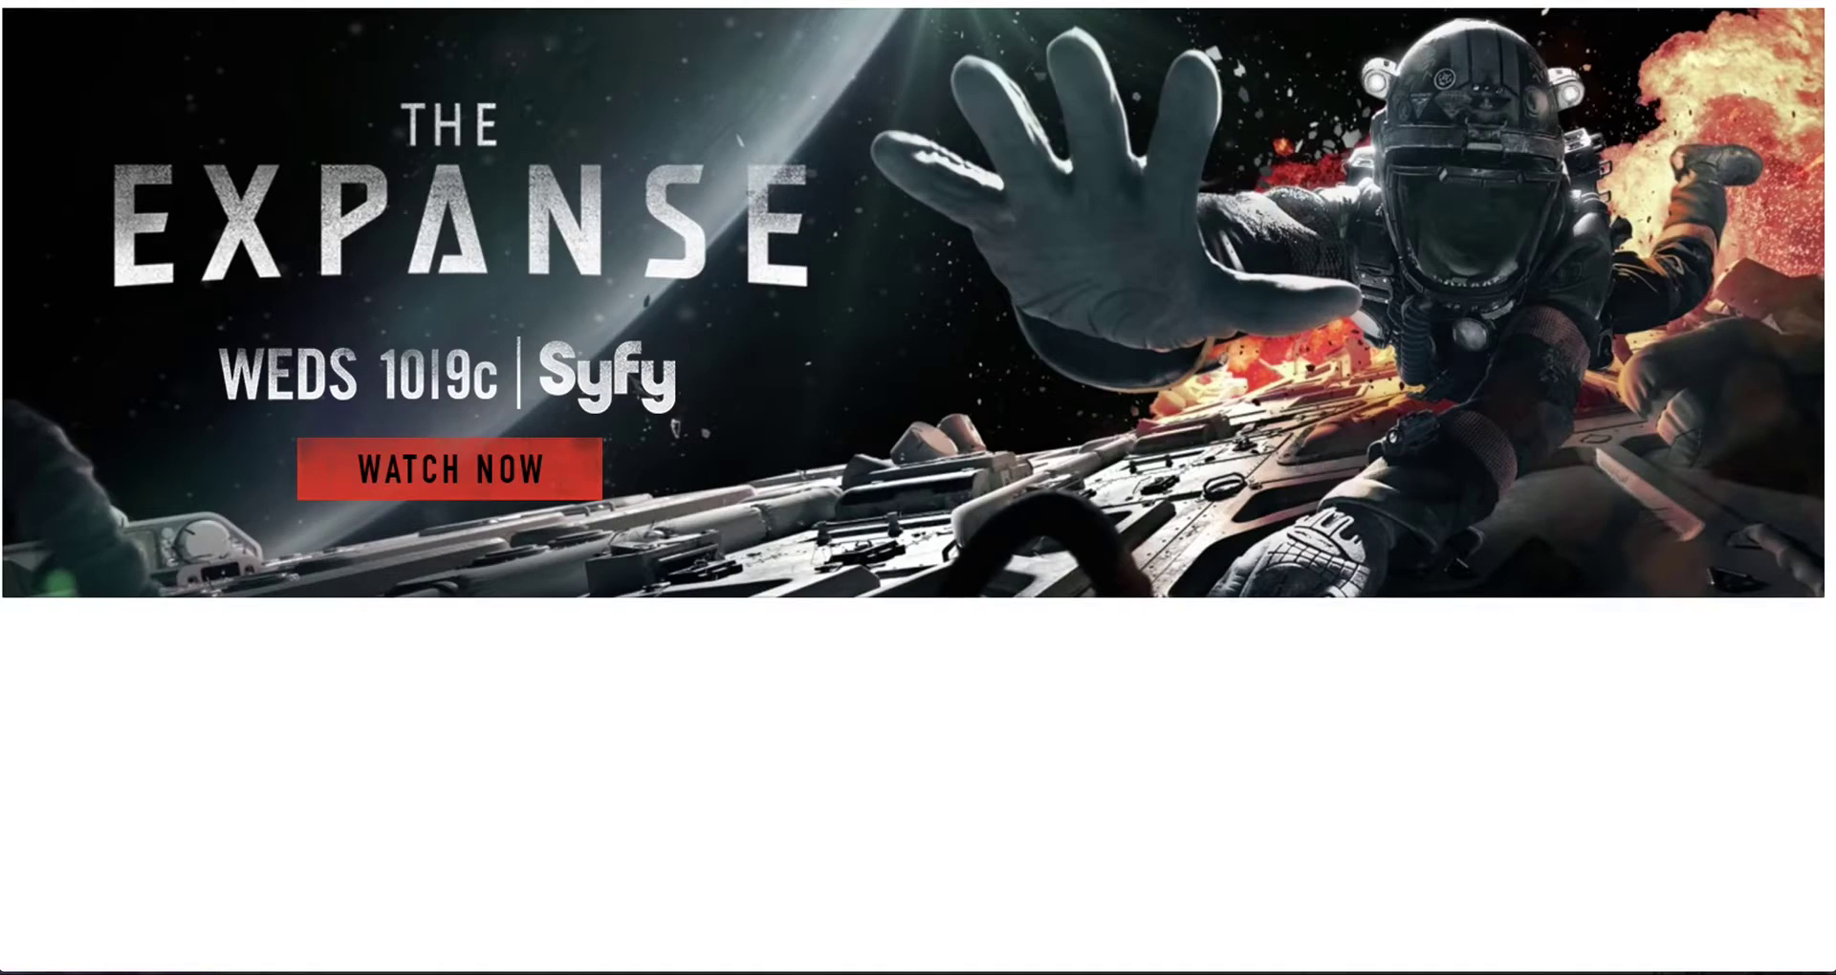
{"action": "key", "text": "Escape"}
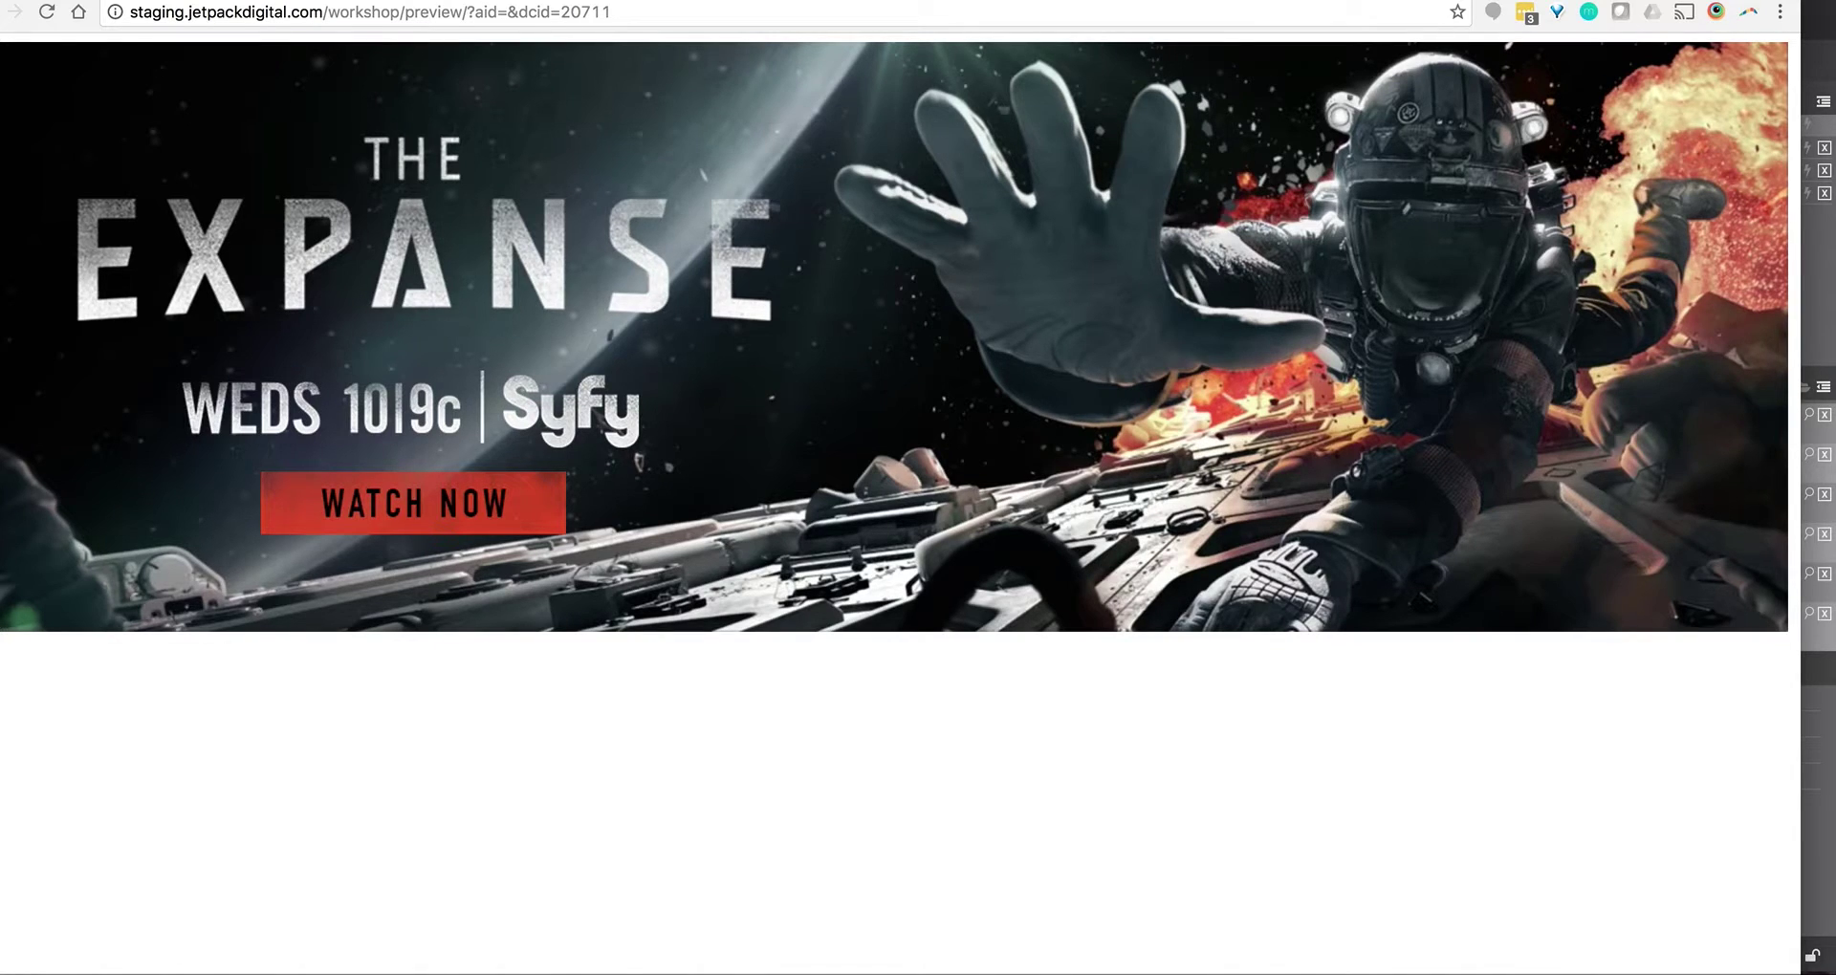
{"action": "mouse_move", "coordinate": [1799, 971]}
{"action": "left_mouse_down"}
{"action": "mouse_move", "coordinate": [1504, 865]}
{"action": "mouse_move", "coordinate": [1198, 939]}
{"action": "mouse_move", "coordinate": [1423, 947]}
{"action": "mouse_move", "coordinate": [1530, 920]}
{"action": "mouse_move", "coordinate": [1210, 918]}
{"action": "mouse_move", "coordinate": [1622, 909]}
{"action": "mouse_move", "coordinate": [1767, 920]}
{"action": "mouse_move", "coordinate": [1815, 974]}
{"action": "left_mouse_up"}
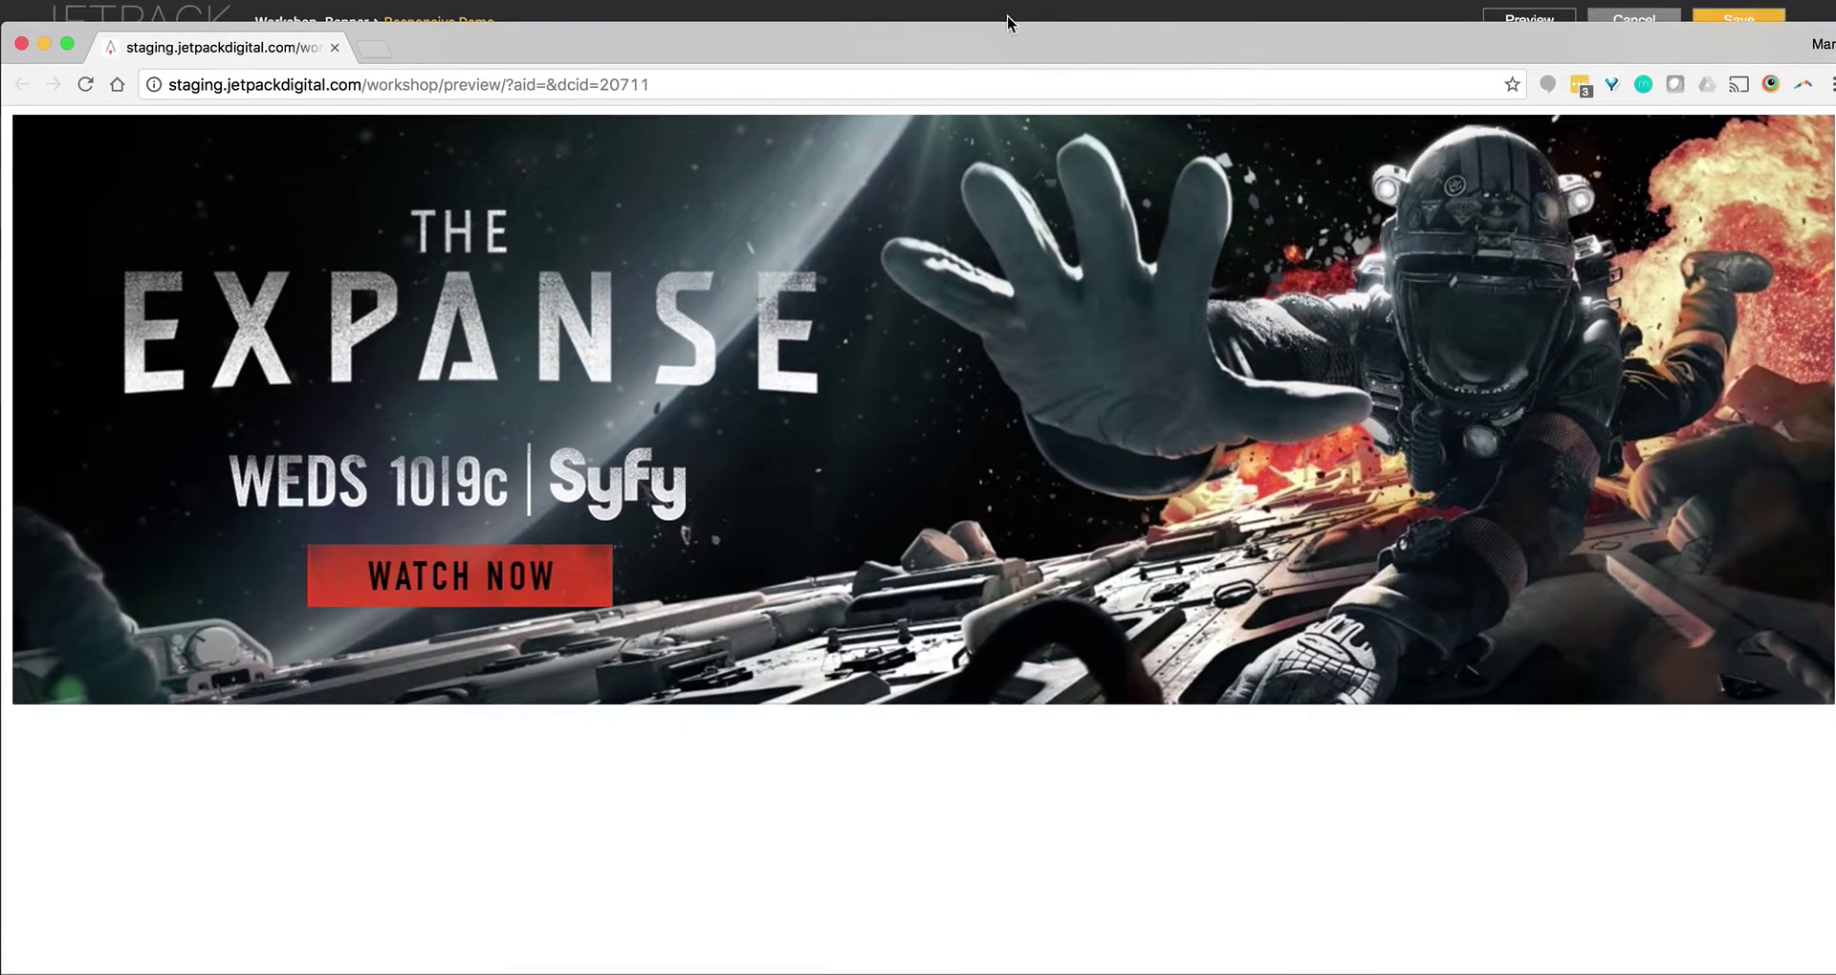
{"action": "left_click", "coordinate": [994, 2]}
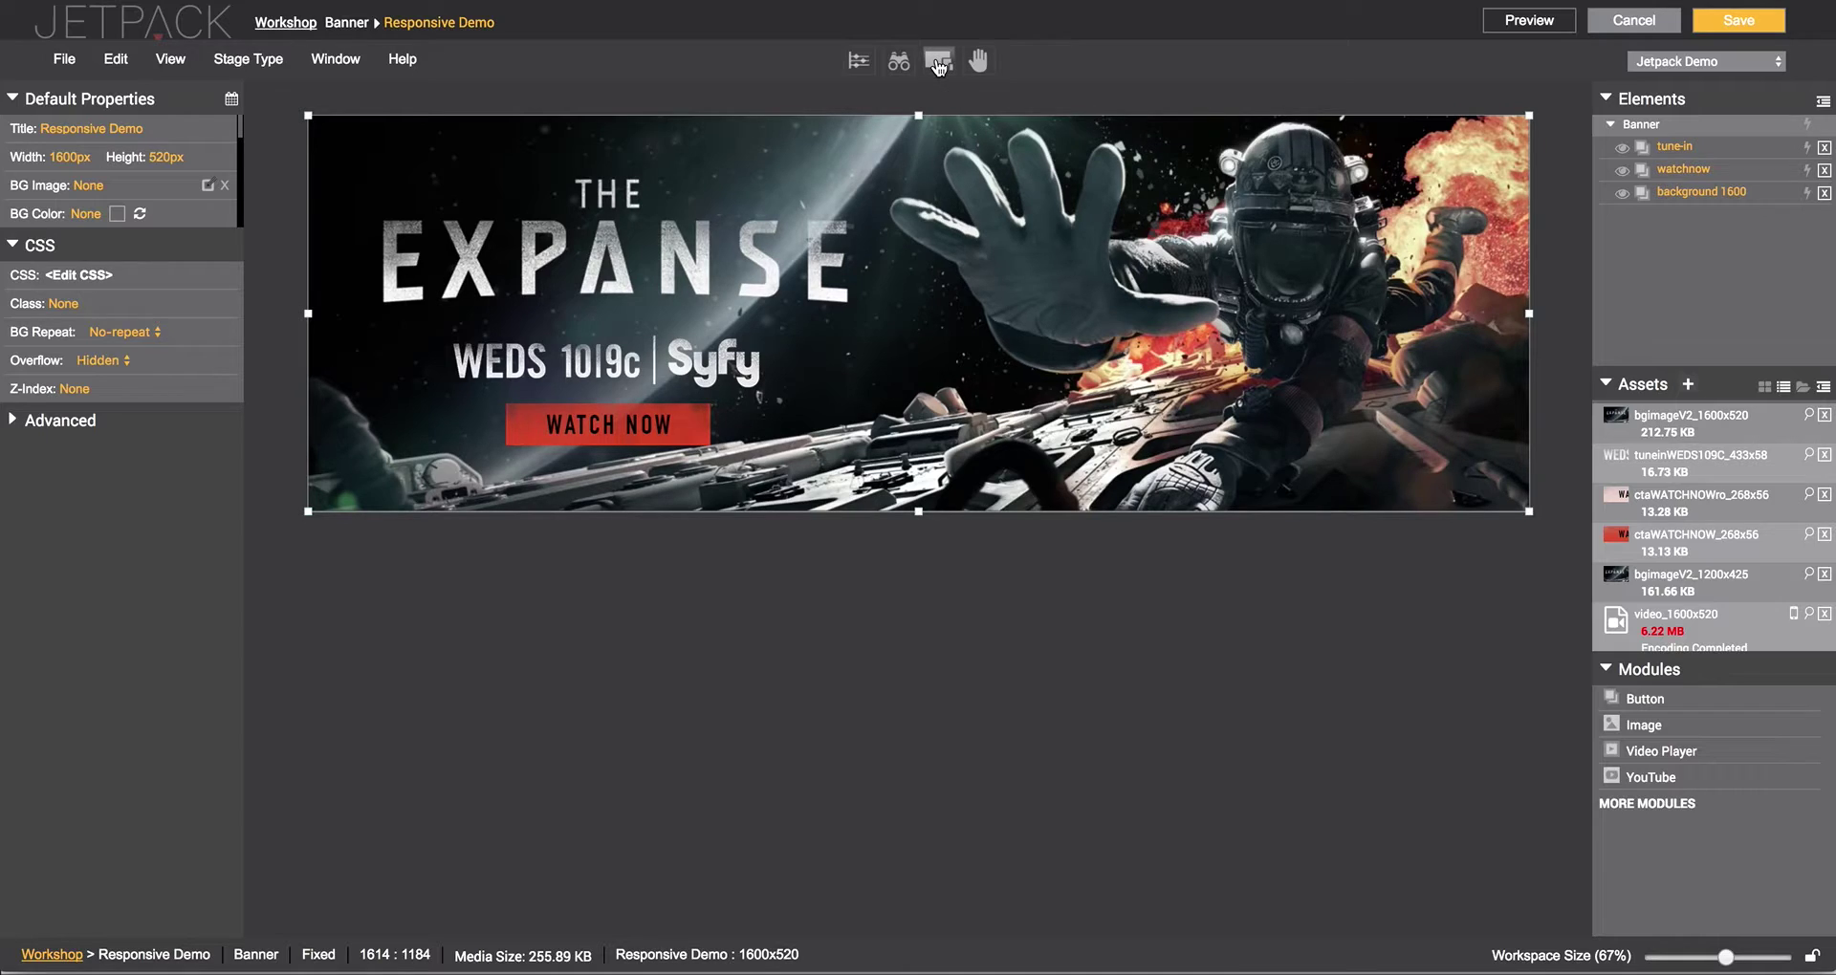
Step: Turn on Scale in the responsive settings with the width based on Window, and save the banner
{"action": "left_click", "coordinate": [939, 63]}
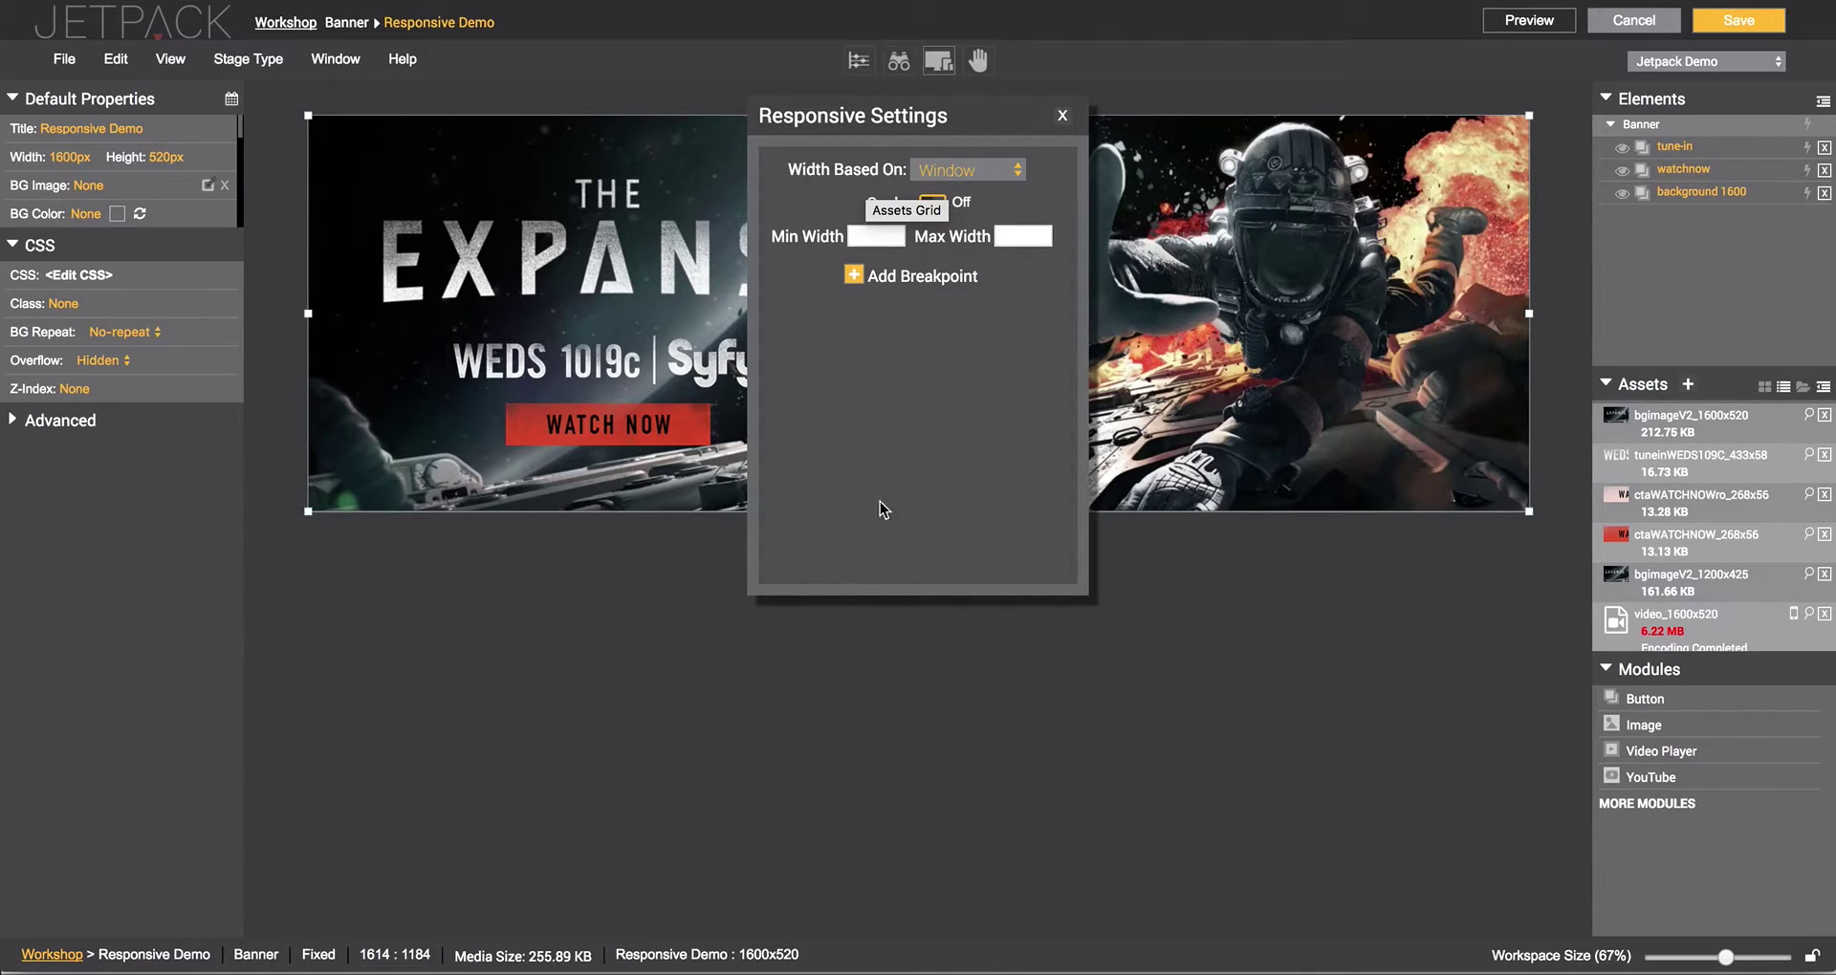
{"action": "left_click", "coordinate": [935, 203]}
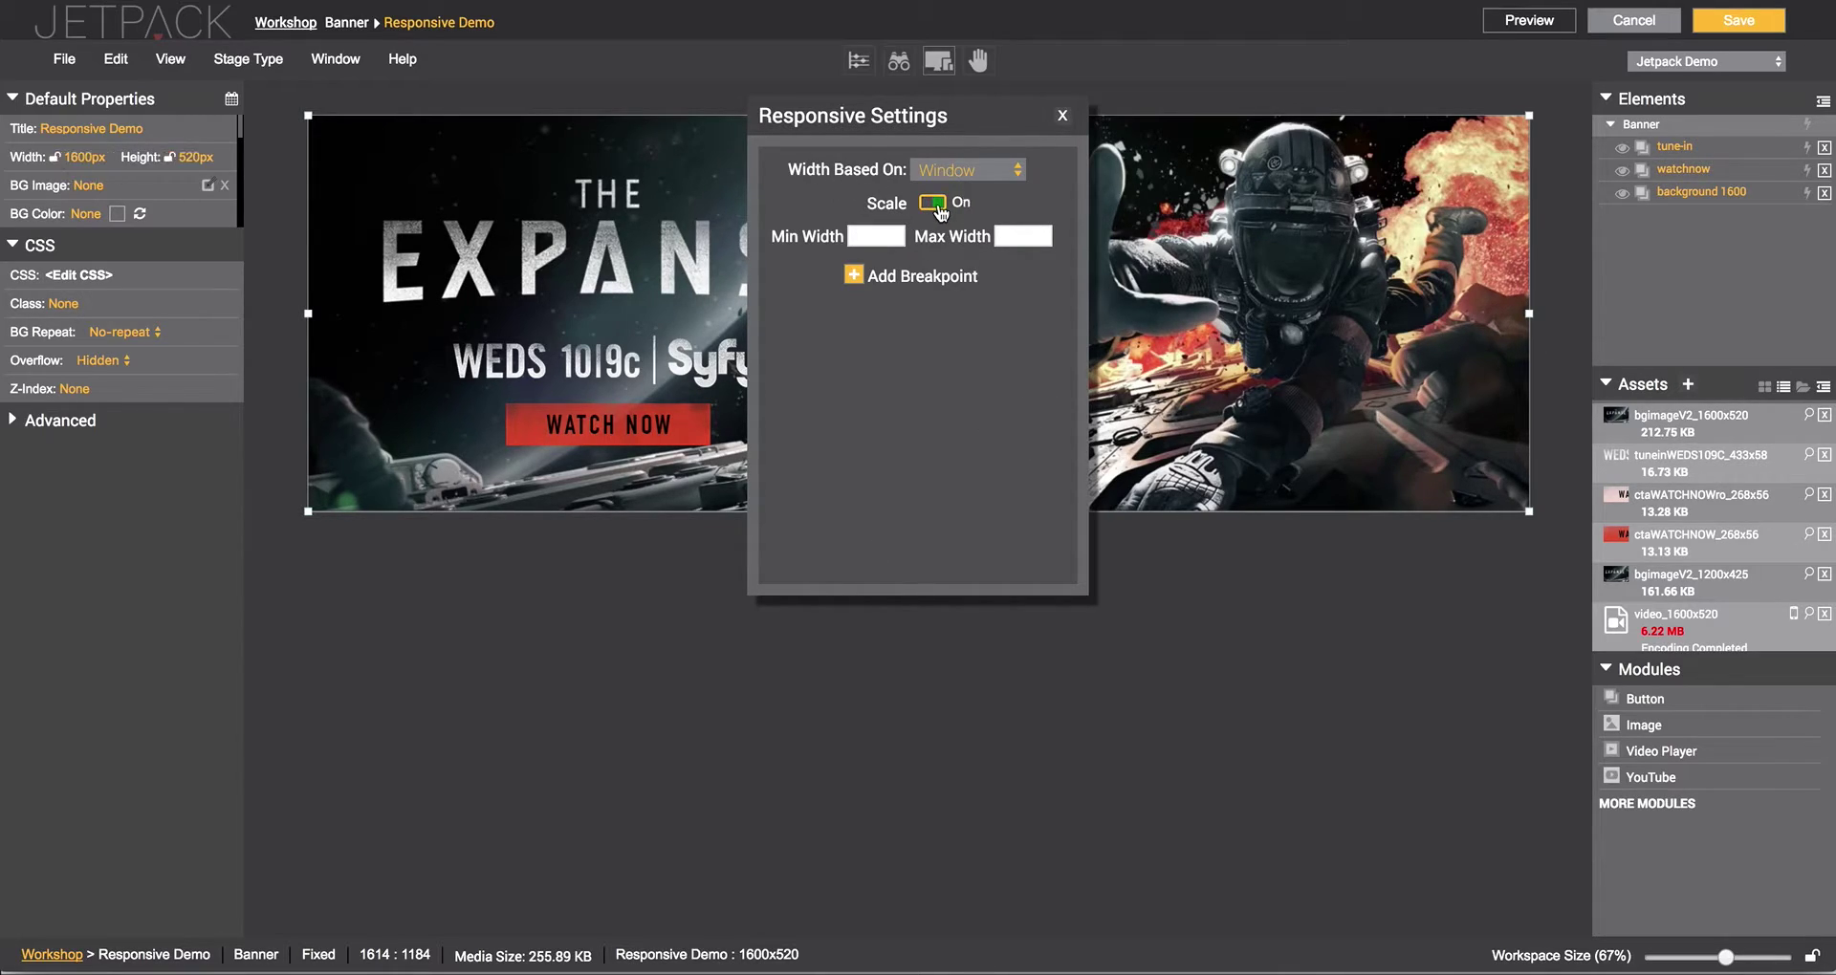
{"action": "left_click", "coordinate": [971, 170]}
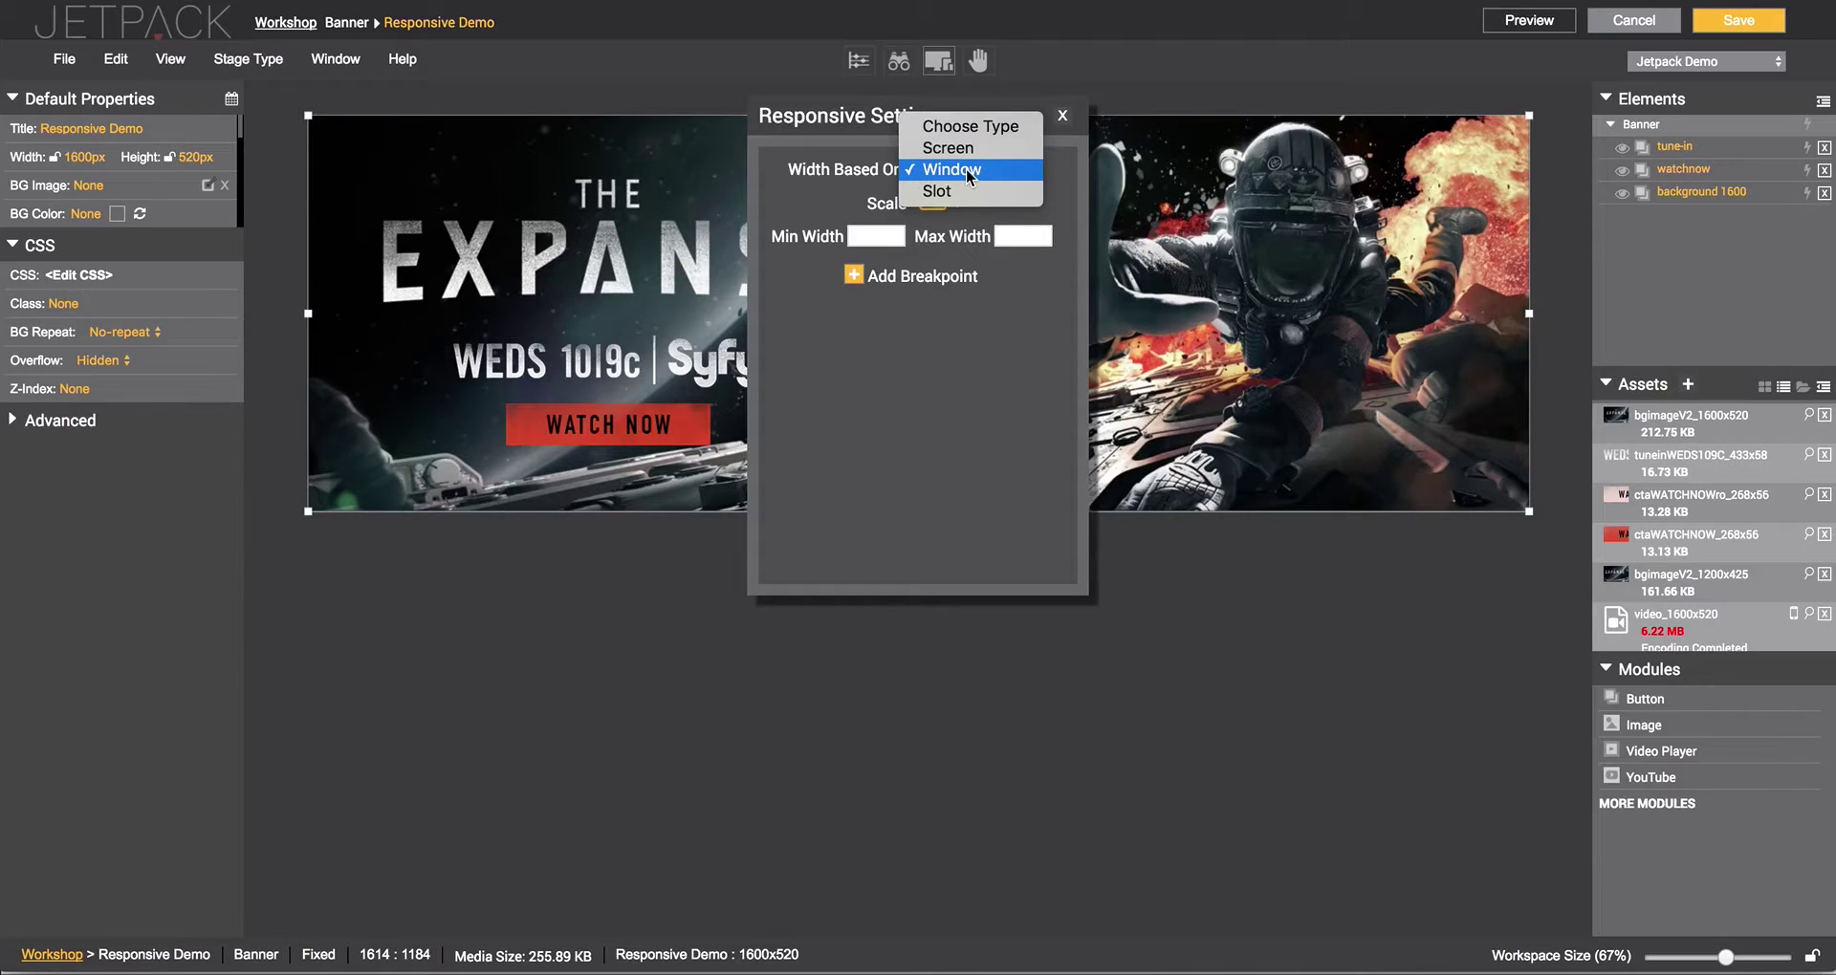
{"action": "left_click", "coordinate": [969, 172]}
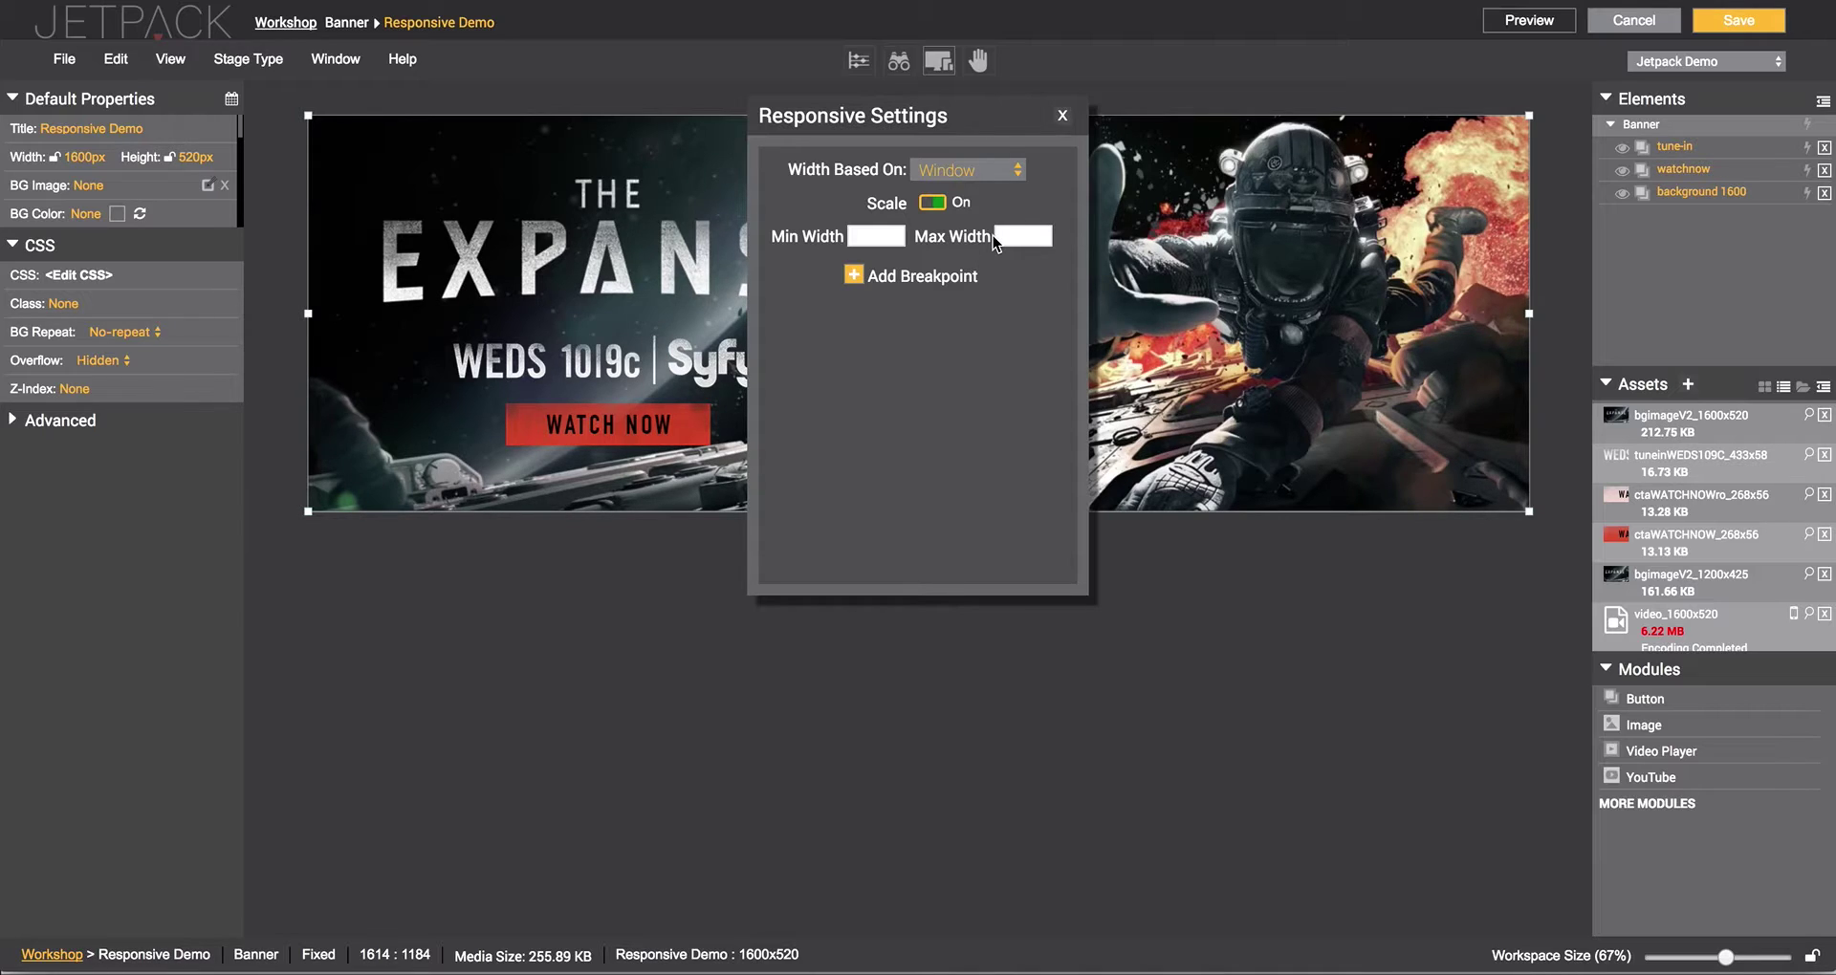
{"action": "key", "text": "ctrl+s"}
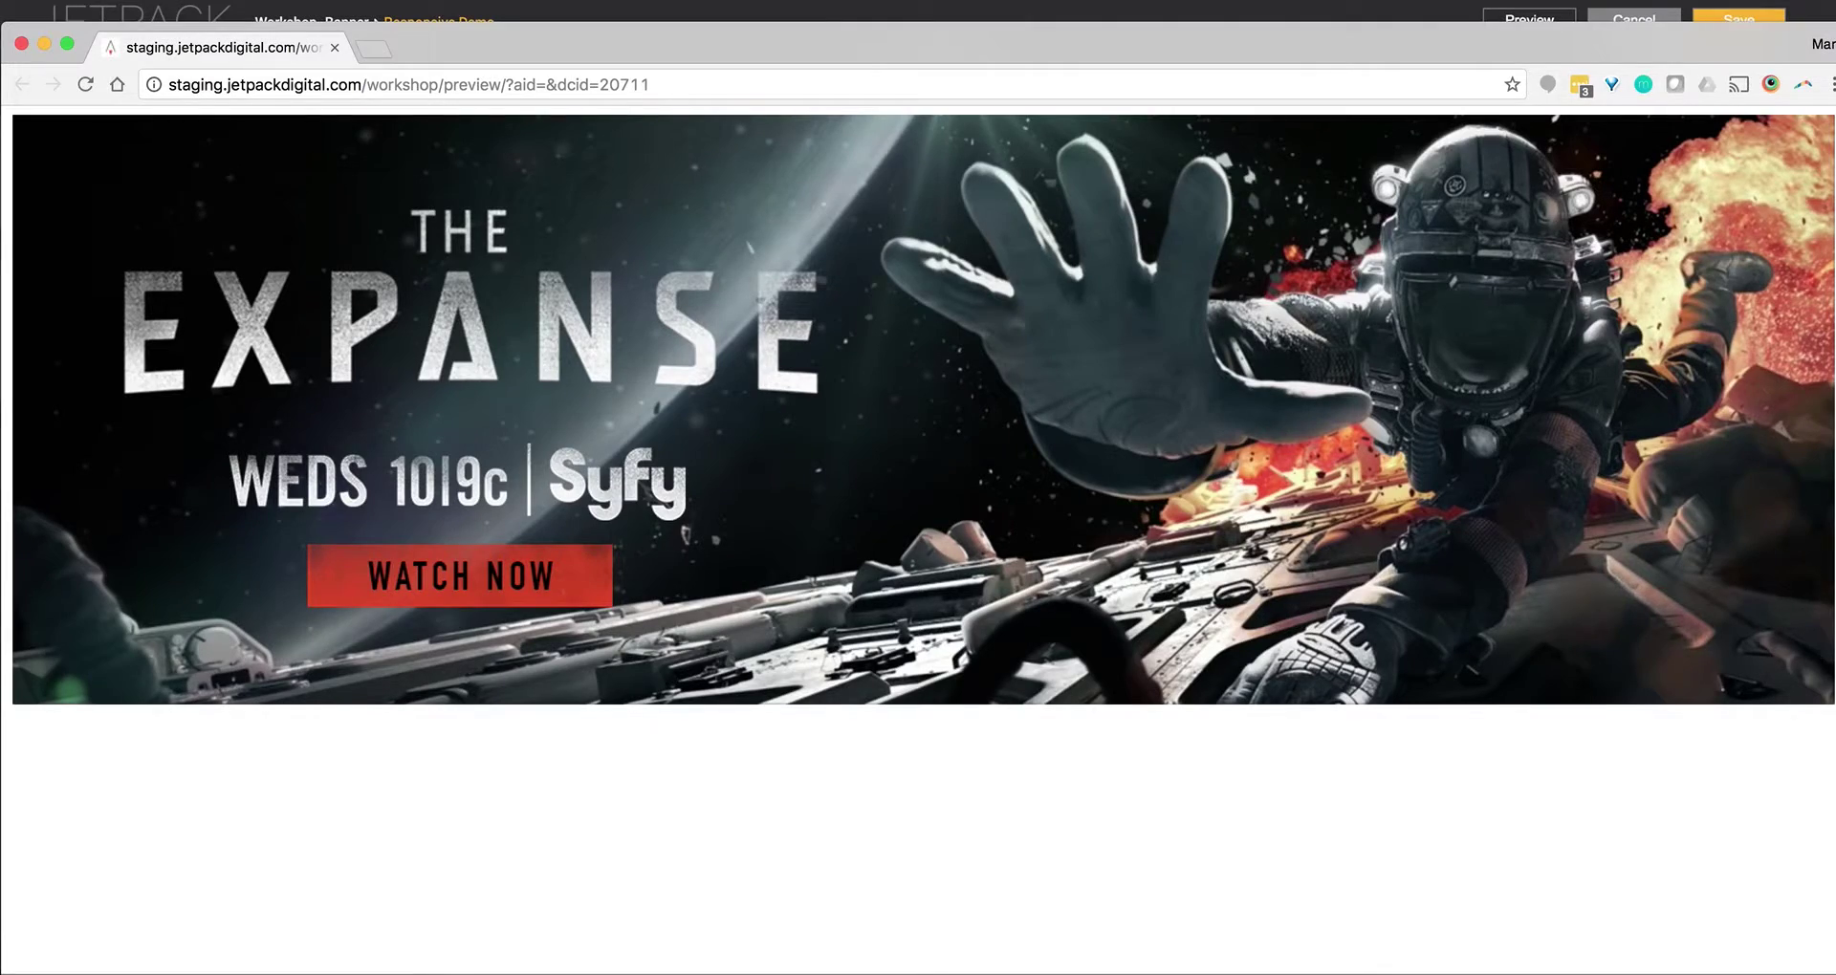
Step: Reload the preview and resize its window to check how the banner scales
{"action": "key", "text": "super+r"}
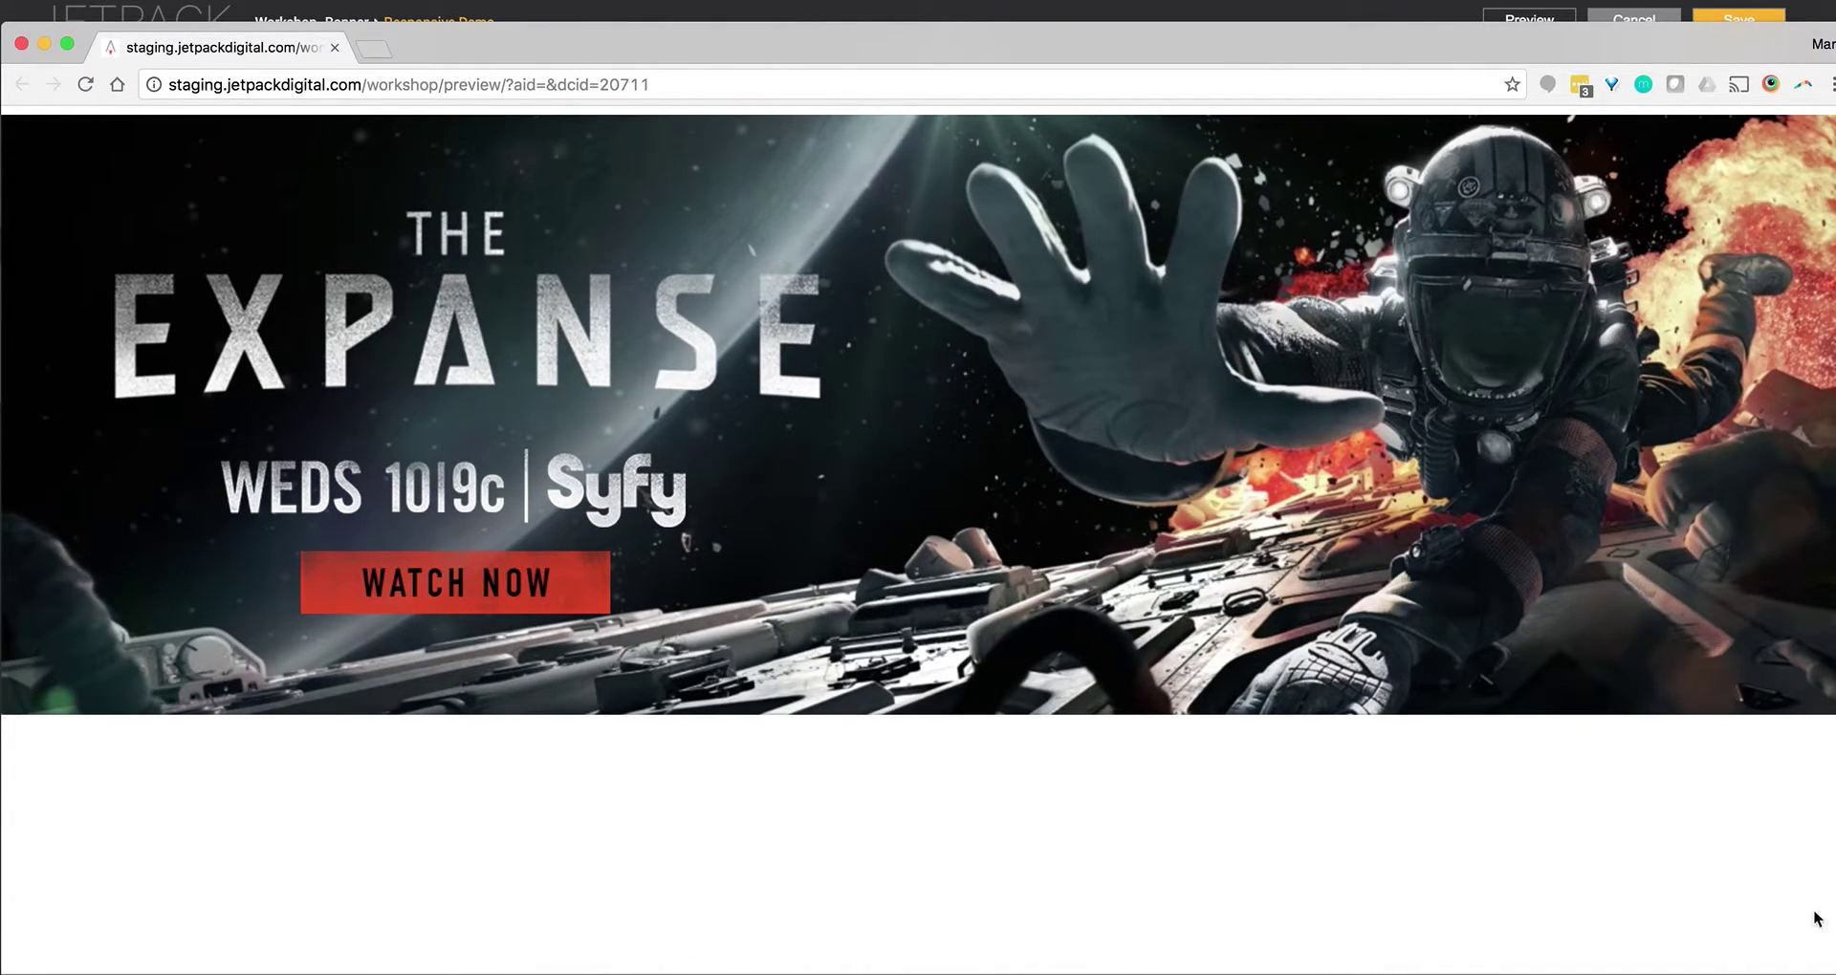
{"action": "left_click_drag", "start_coordinate": [1828, 971], "coordinate": [1532, 866]}
{"action": "left_click_drag", "start_coordinate": [908, 40], "coordinate": [1031, 279]}
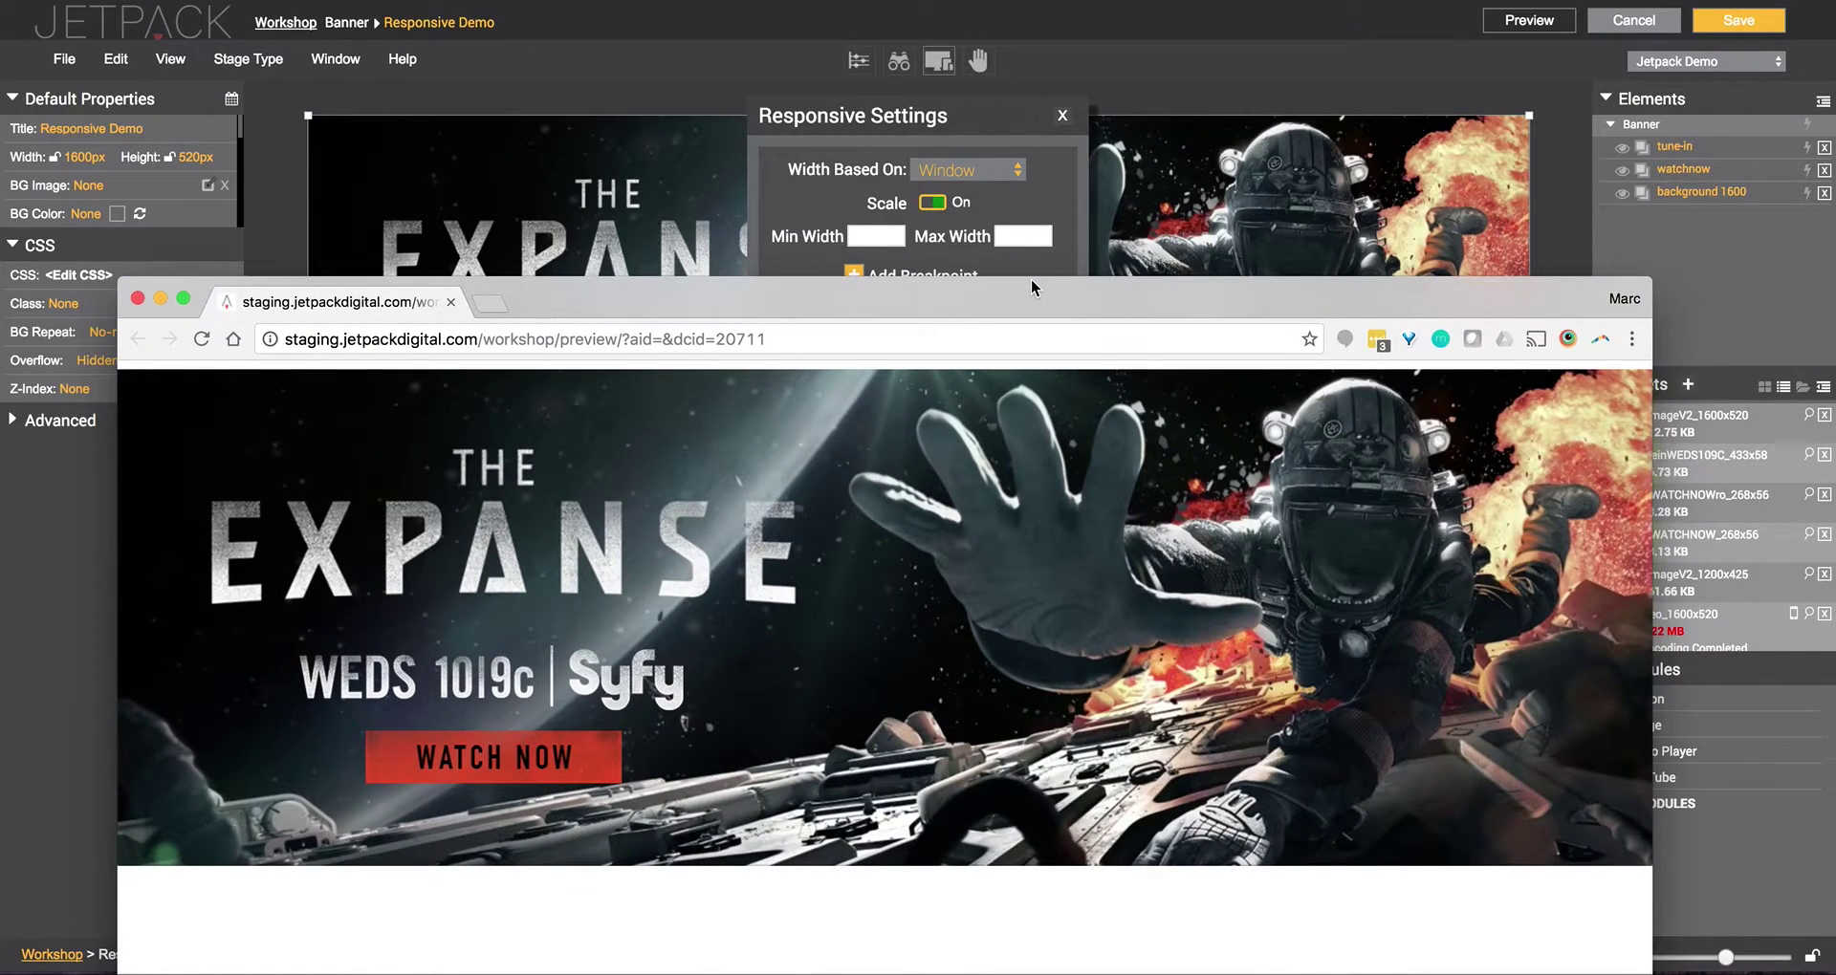
{"action": "left_click", "coordinate": [968, 237]}
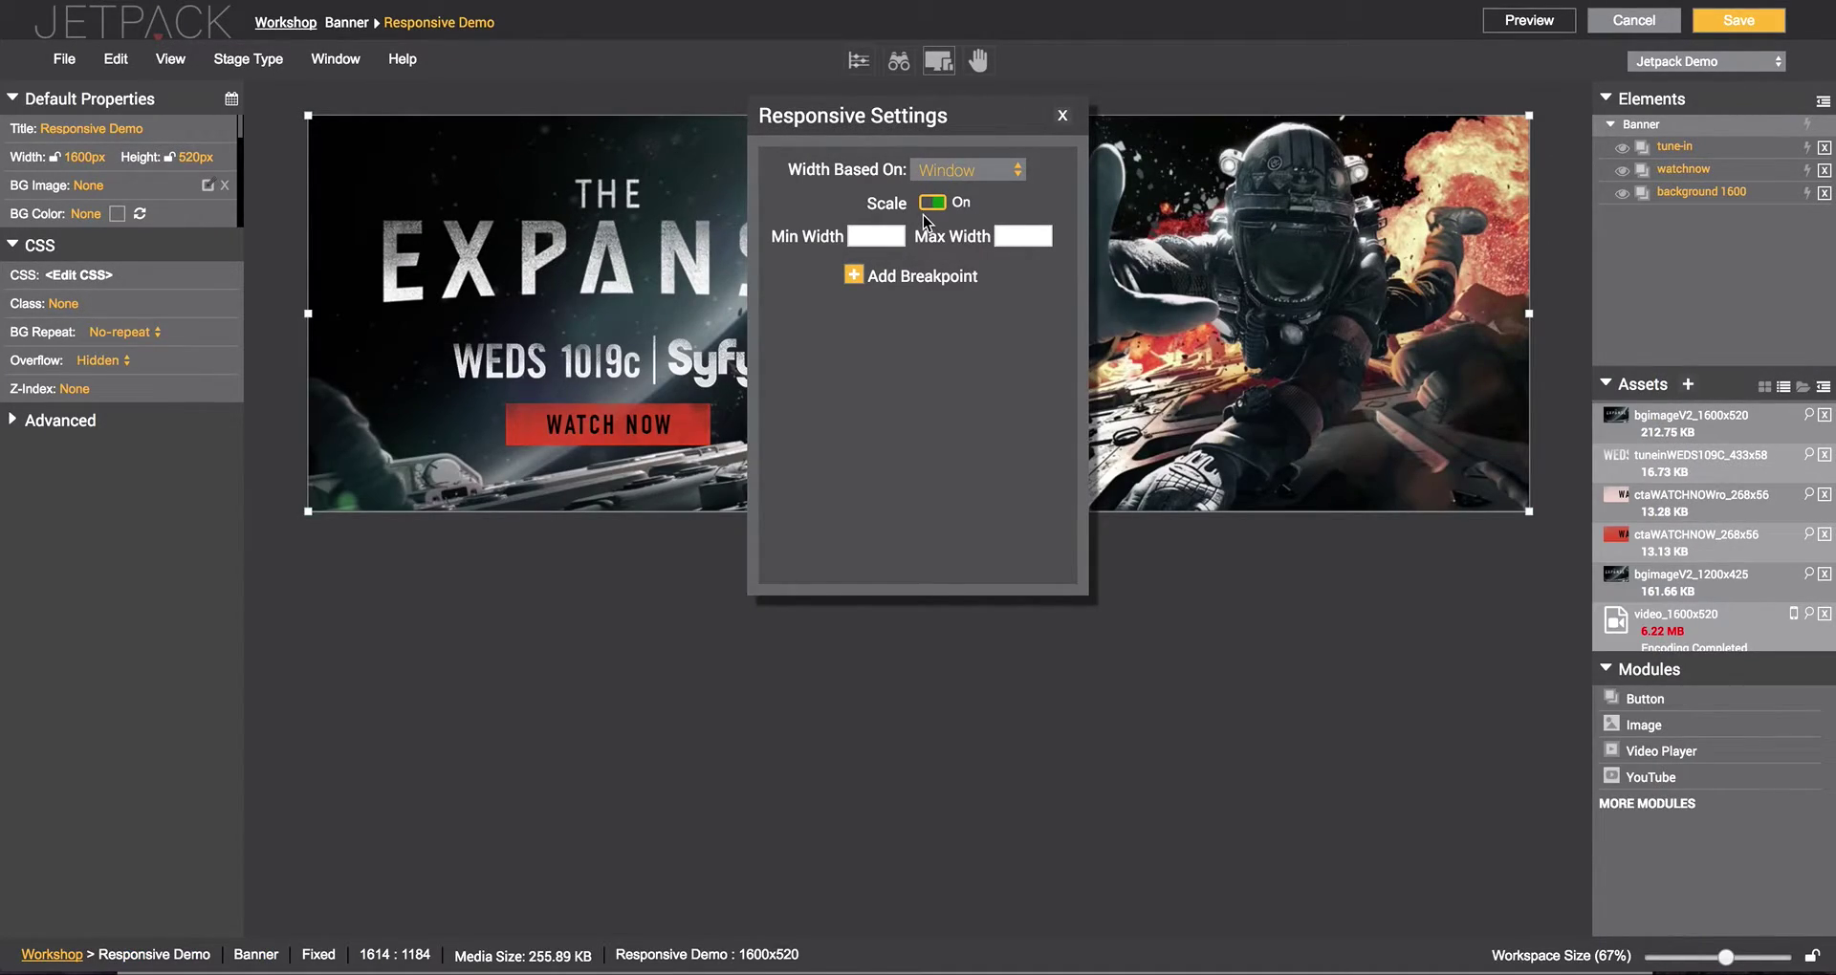
Step: Set the responsive maximum width to 1600 and the minimum width to 400
{"action": "left_click", "coordinate": [1018, 237]}
{"action": "type", "text": "1"}
{"action": "left_click", "coordinate": [1010, 371]}
{"action": "left_click", "coordinate": [870, 237]}
{"action": "left_click", "coordinate": [872, 320]}
Step: Lock the tune-in element's Top and Left positions and save the unit
{"action": "left_click", "coordinate": [529, 354]}
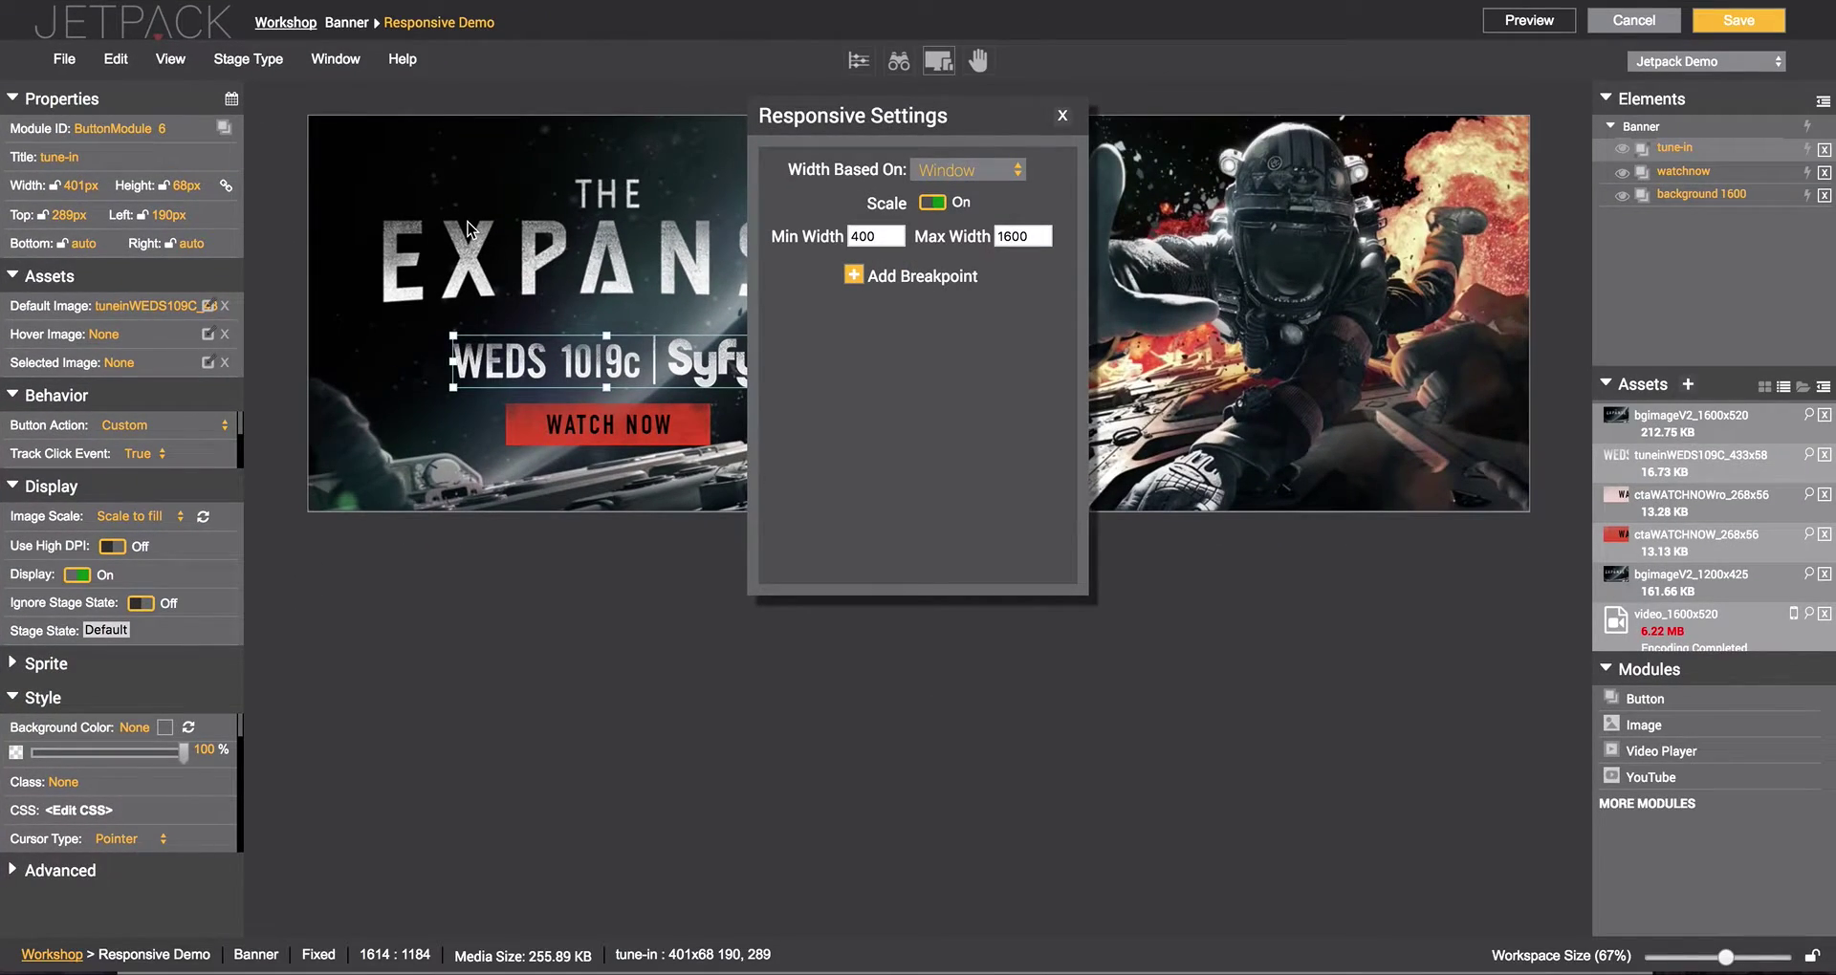
{"action": "left_click", "coordinate": [1638, 126]}
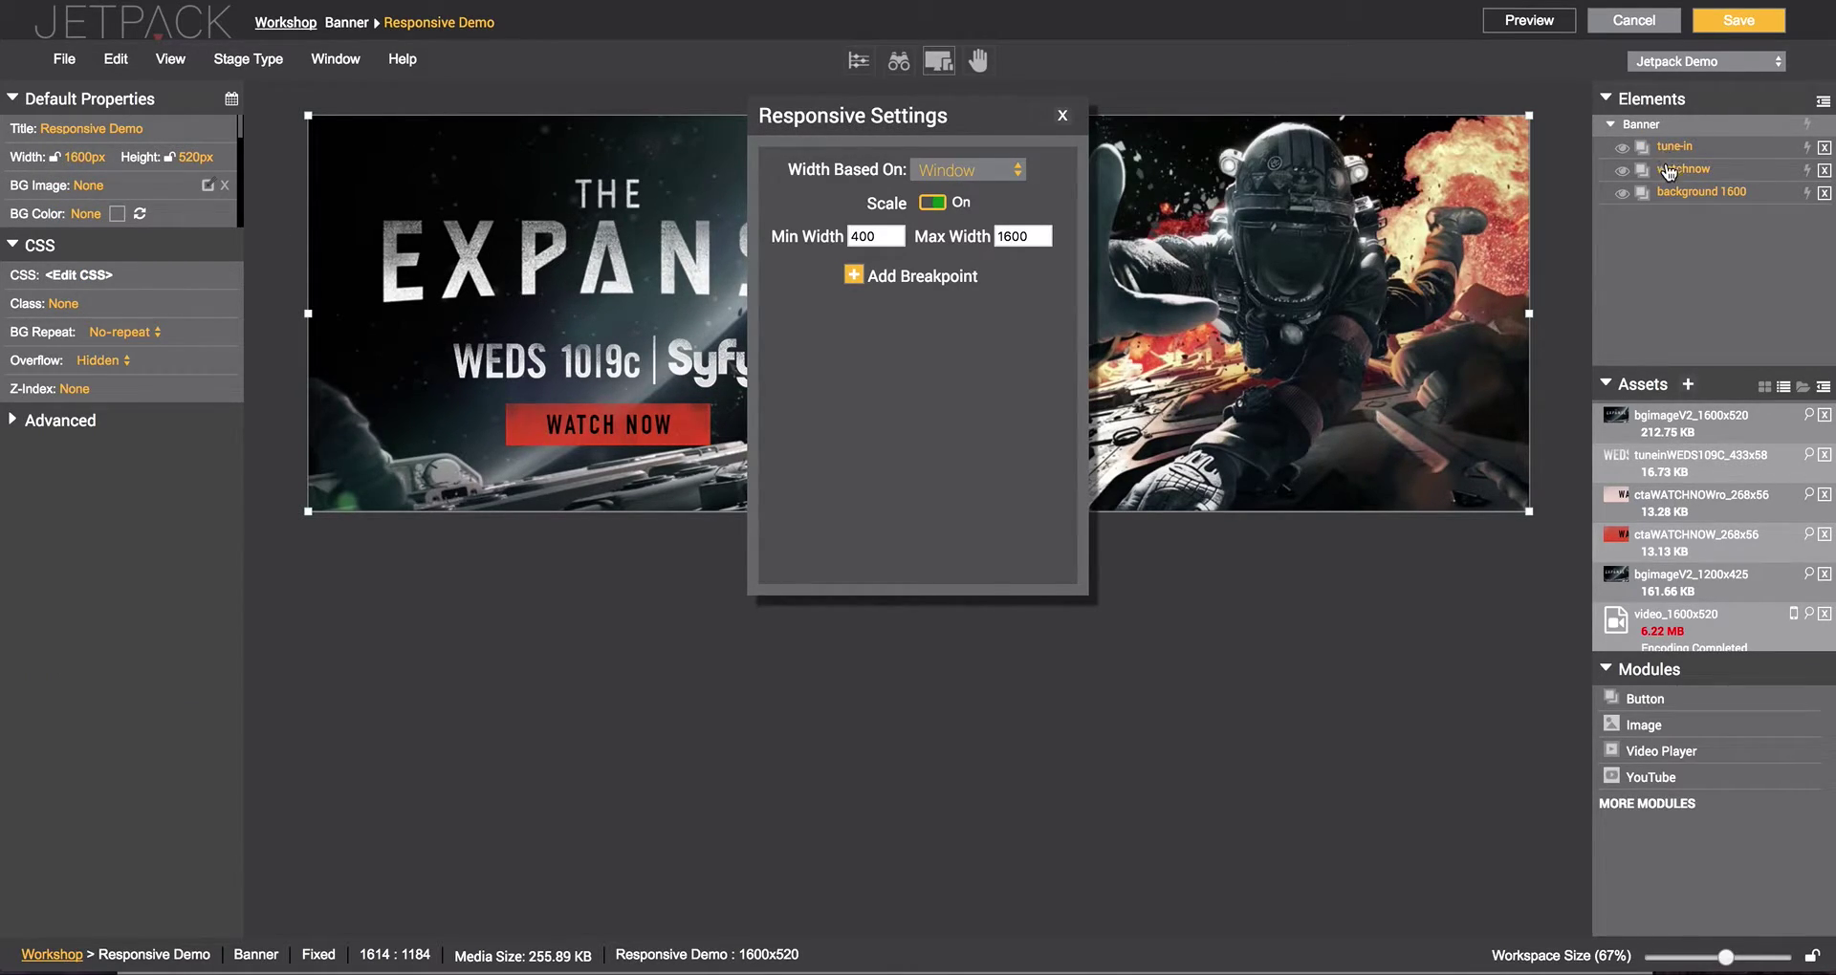
{"action": "left_click", "coordinate": [1675, 150]}
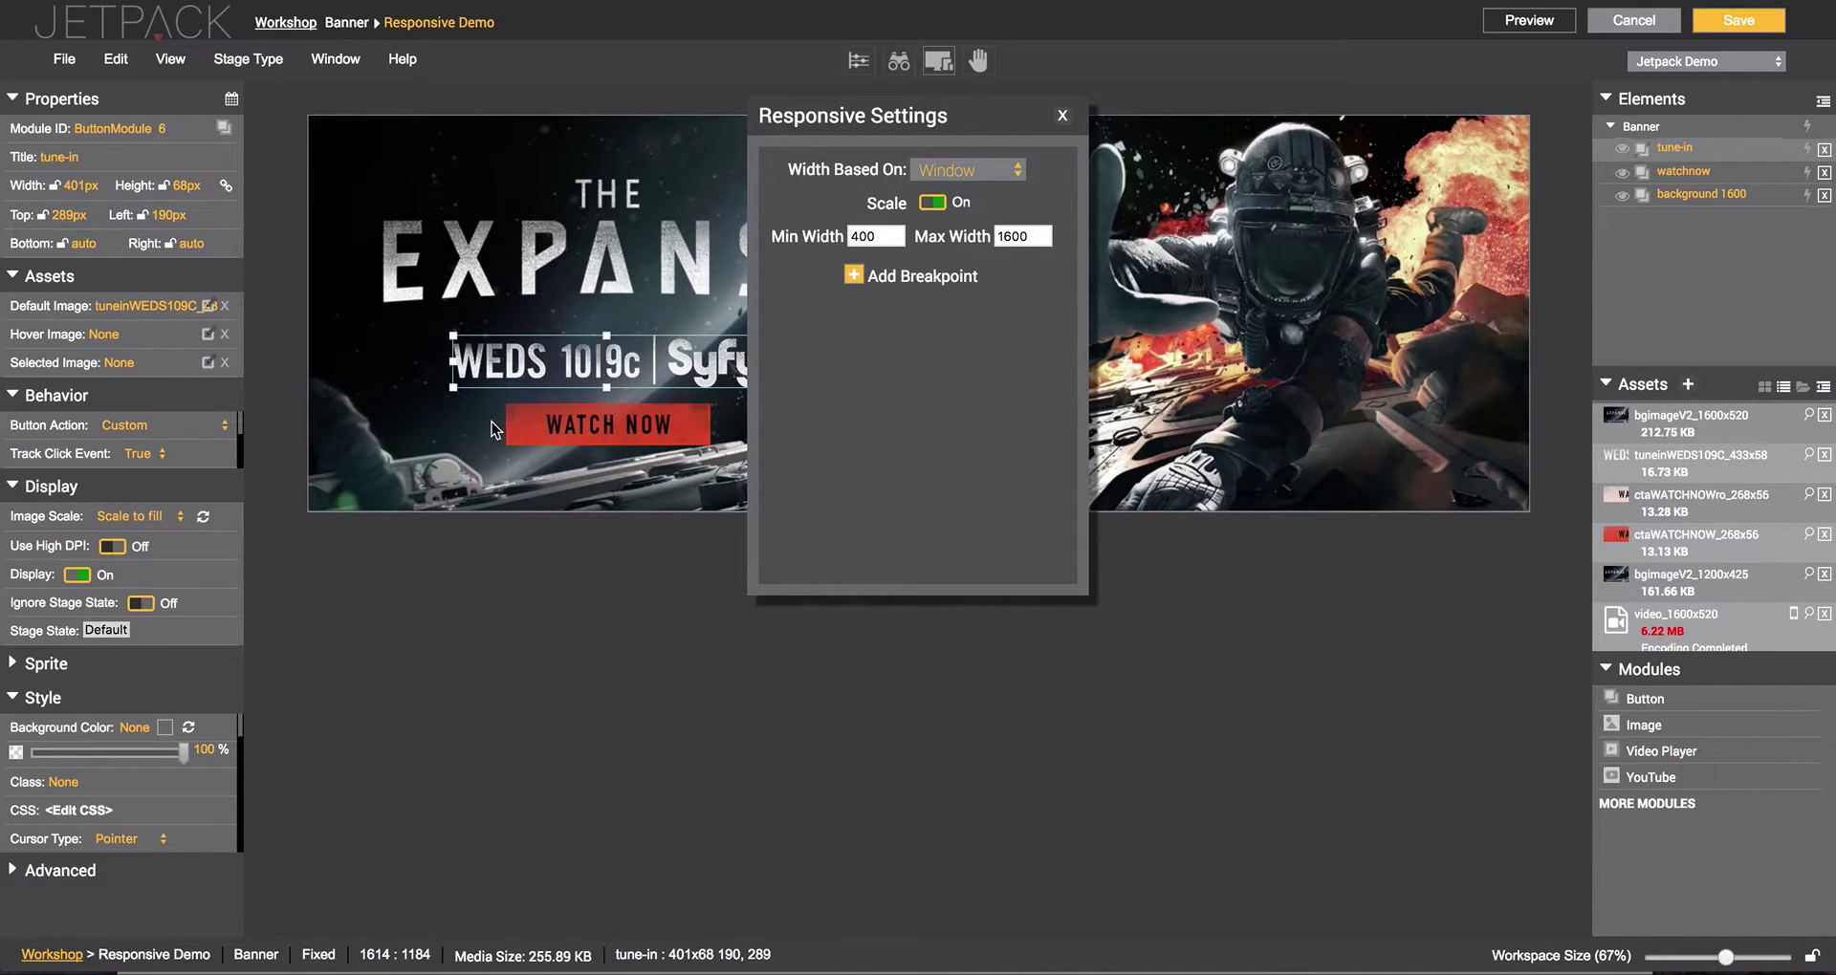
{"action": "left_click_drag", "start_coordinate": [966, 141], "coordinate": [1323, 290]}
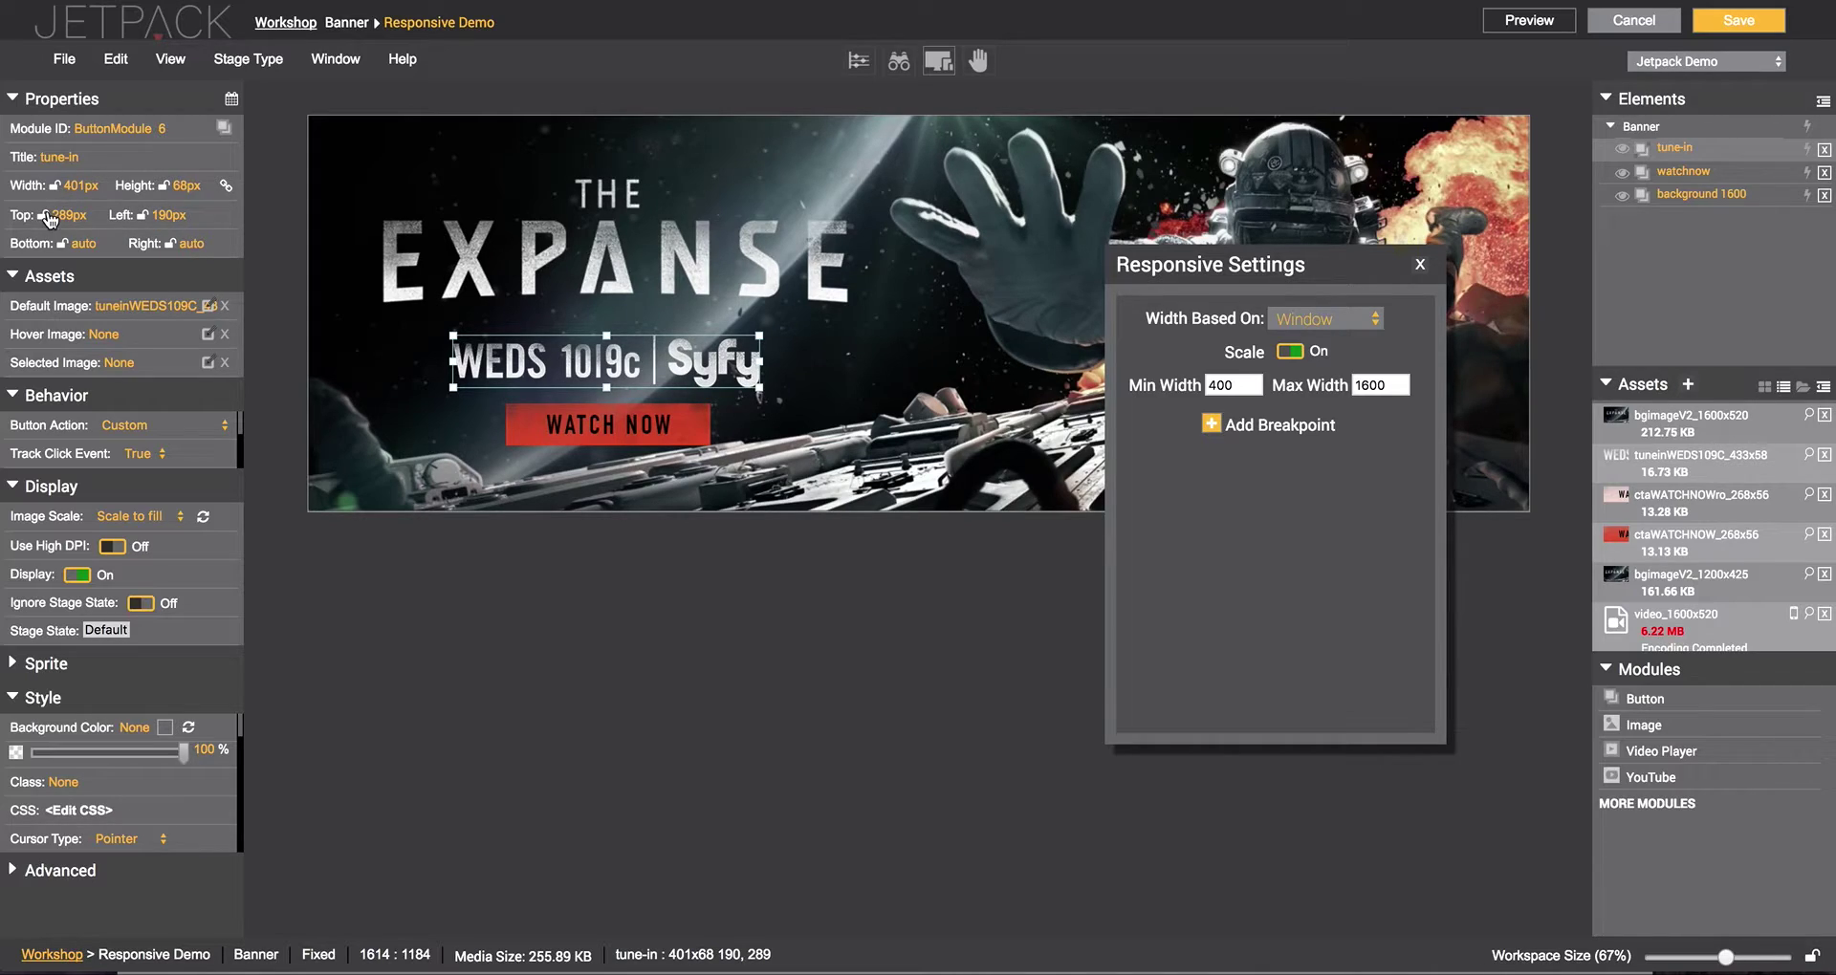
{"action": "left_click", "coordinate": [142, 217]}
{"action": "left_click", "coordinate": [43, 217]}
{"action": "key", "text": "super+s"}
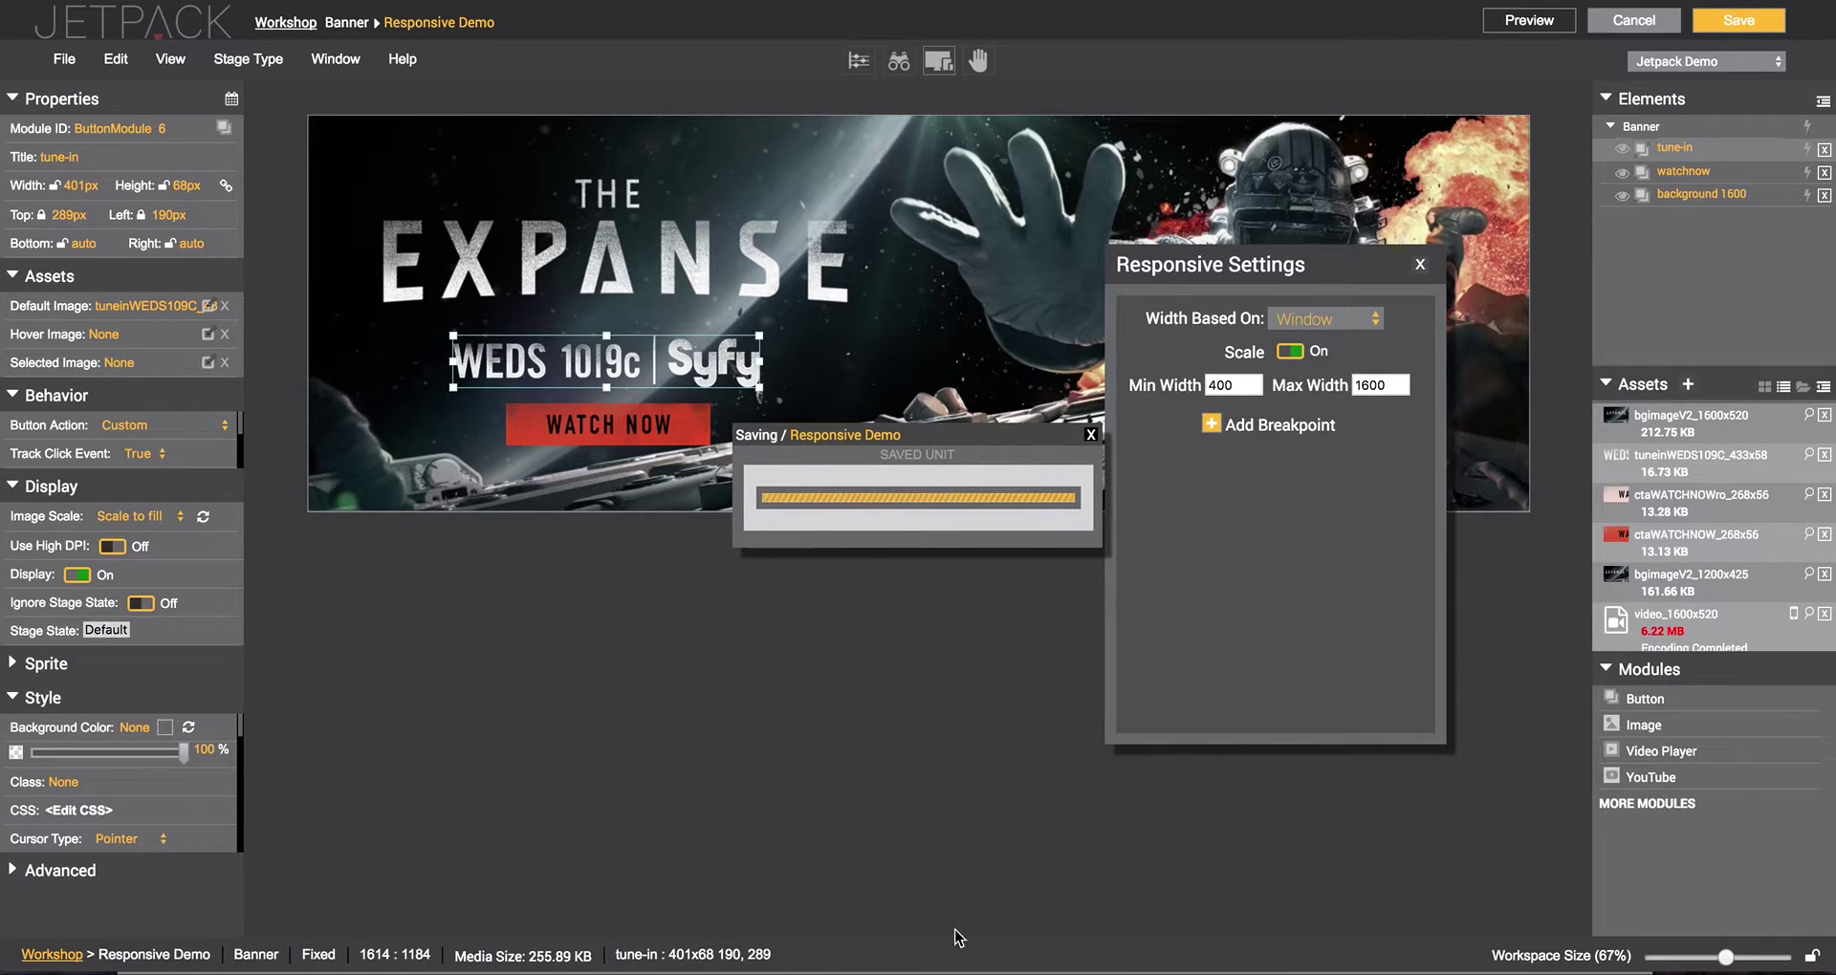
Step: Resize the preview window to examine how the locked tune-in position behaves against the scaling banner
{"action": "left_click", "coordinate": [974, 973]}
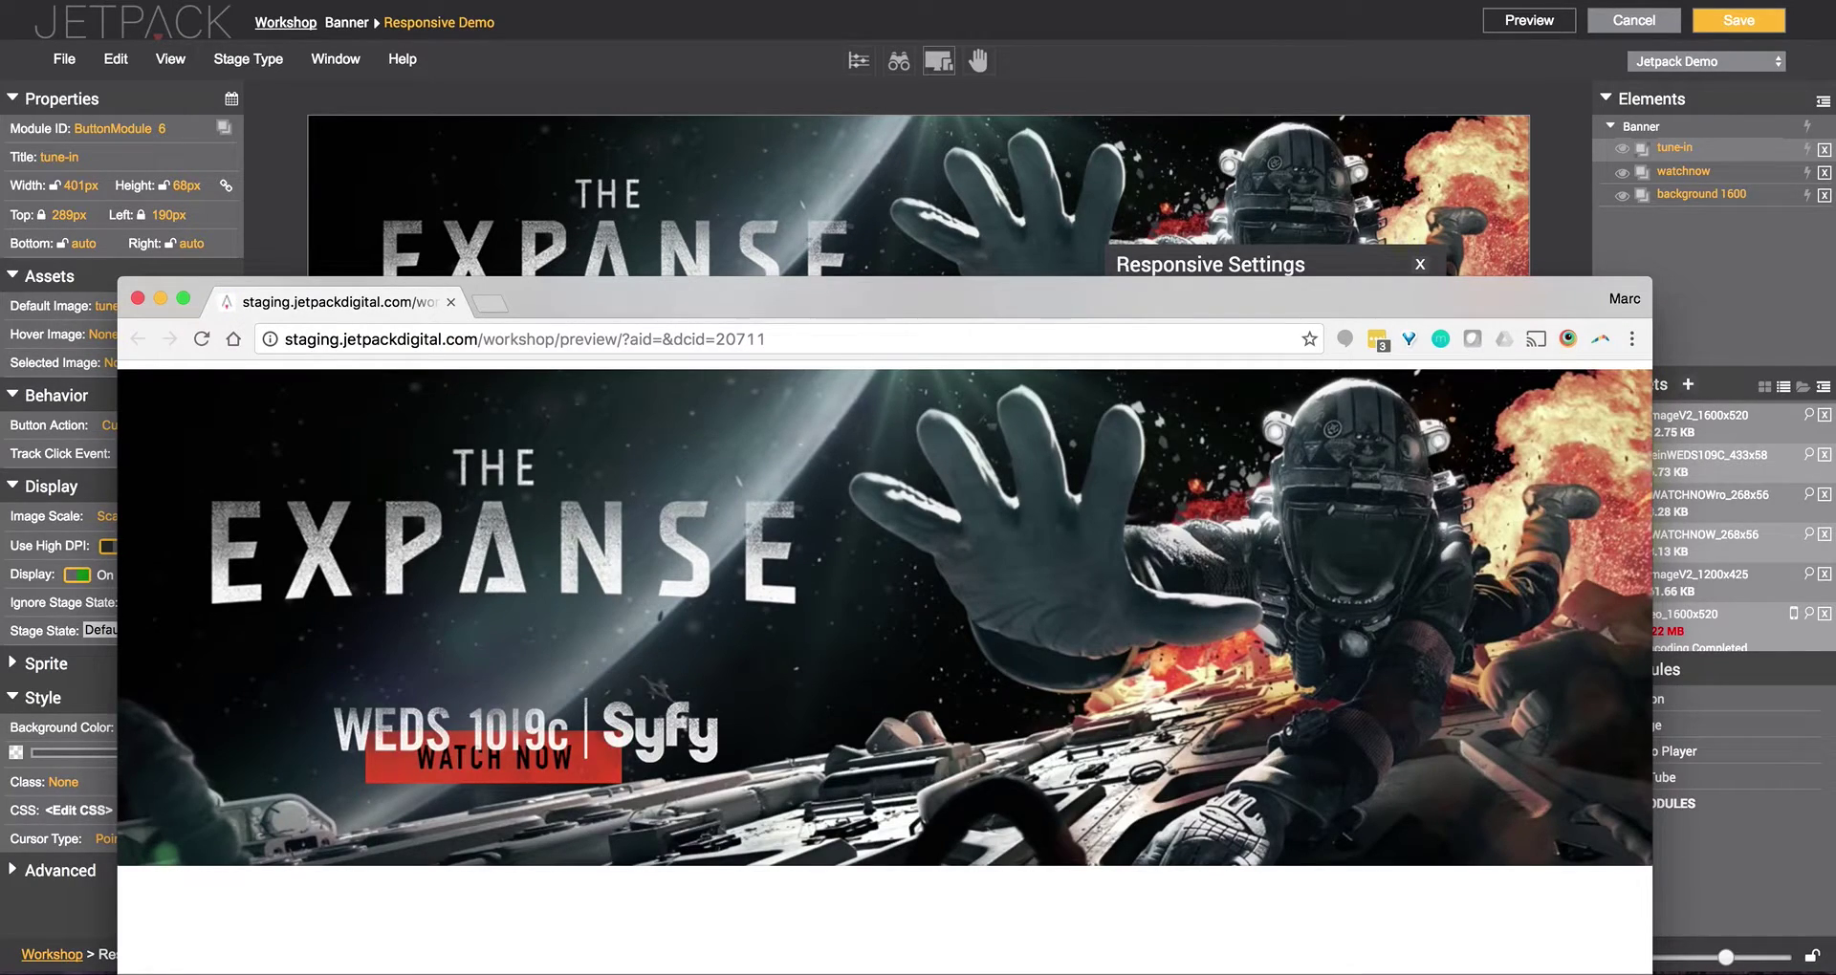
{"action": "left_click_drag", "start_coordinate": [1089, 305], "coordinate": [972, 45]}
{"action": "left_click_drag", "start_coordinate": [1528, 872], "coordinate": [1742, 947]}
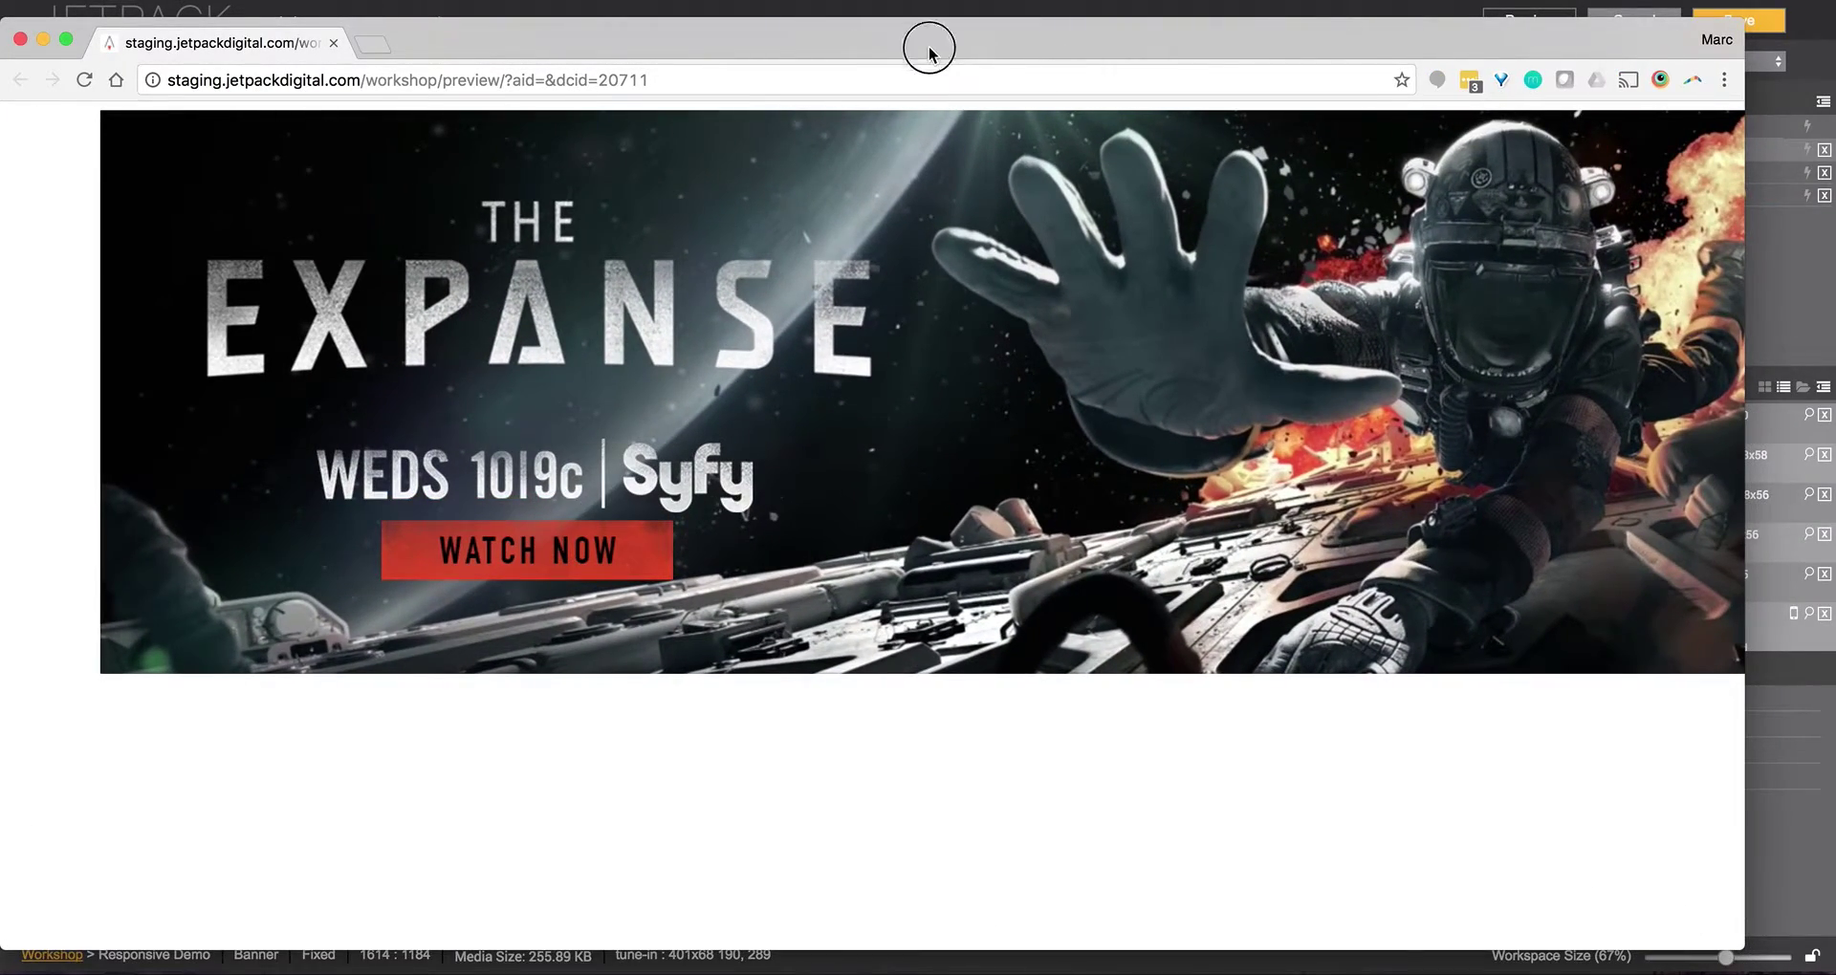
{"action": "left_click_drag", "start_coordinate": [929, 43], "coordinate": [1024, 275]}
{"action": "left_click", "coordinate": [762, 61]}
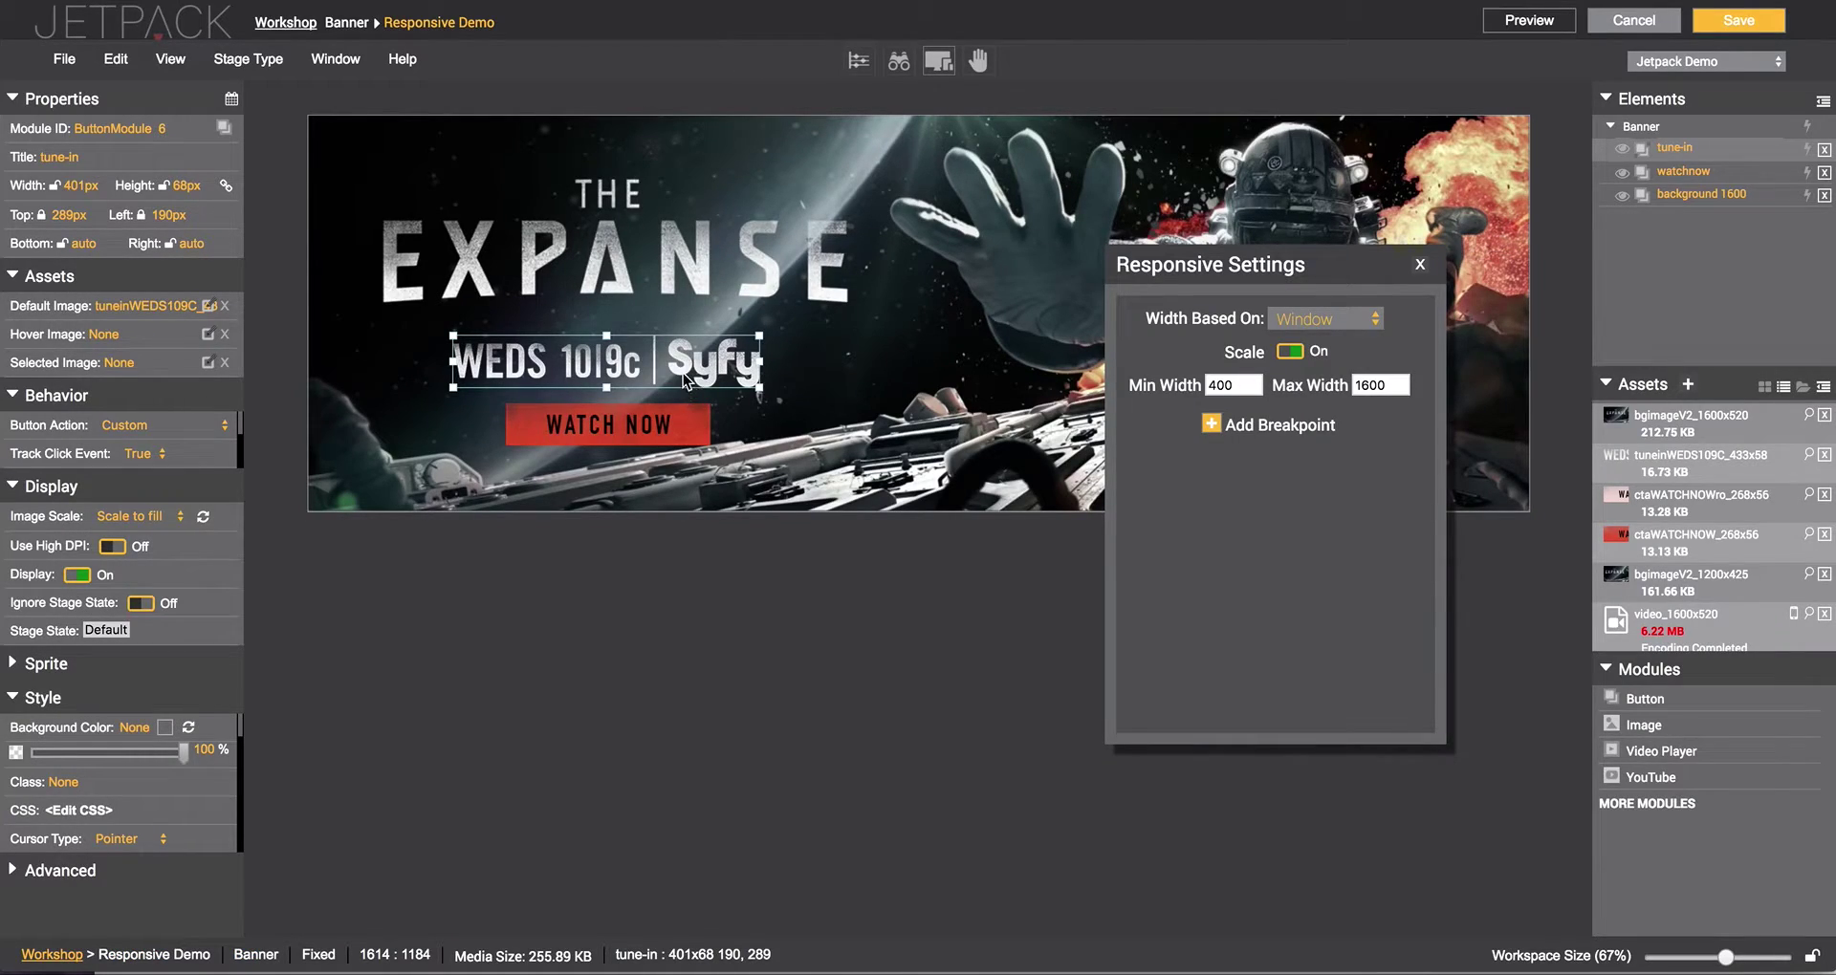
Step: Lock the tune-in element's Width and Height instead of its Top and Left positions, and bring up the updated preview
{"action": "left_click", "coordinate": [142, 217]}
{"action": "left_click", "coordinate": [164, 187]}
{"action": "key", "text": "ctrl+p"}
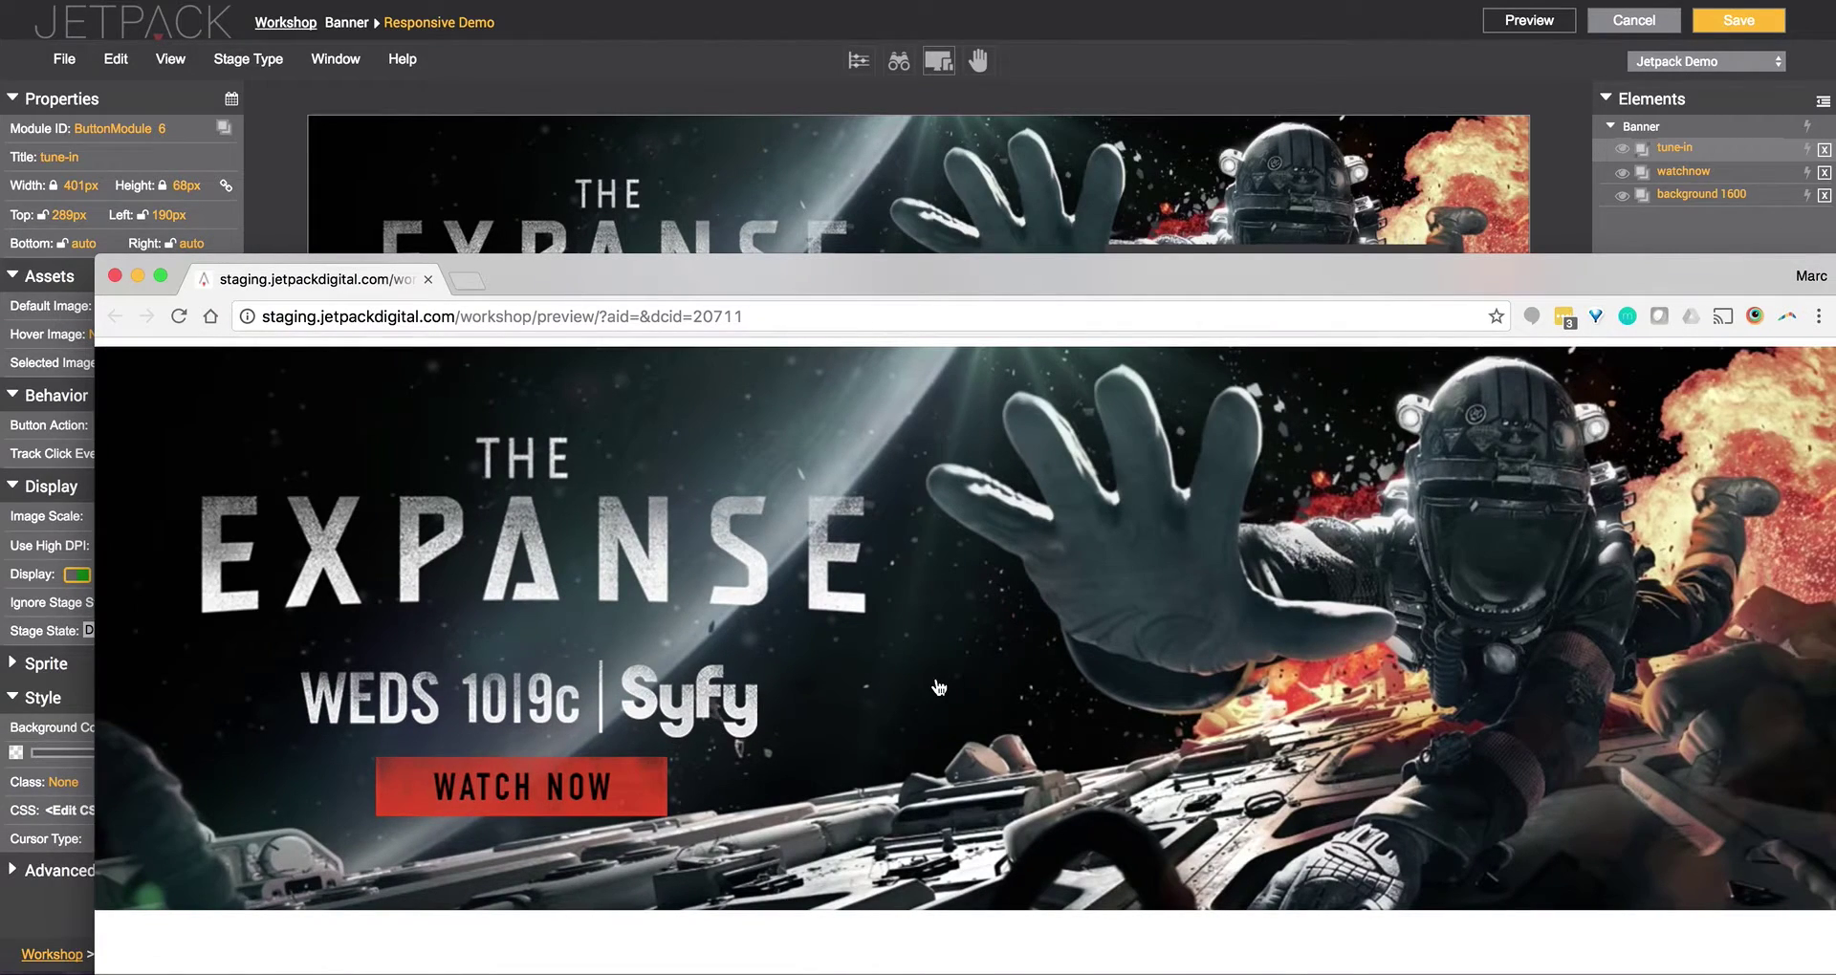
Step: Resize the preview window to examine how the tune-in element with locked width and height behaves, and return to the banner editor
{"action": "left_click_drag", "start_coordinate": [1150, 292], "coordinate": [1077, 140]}
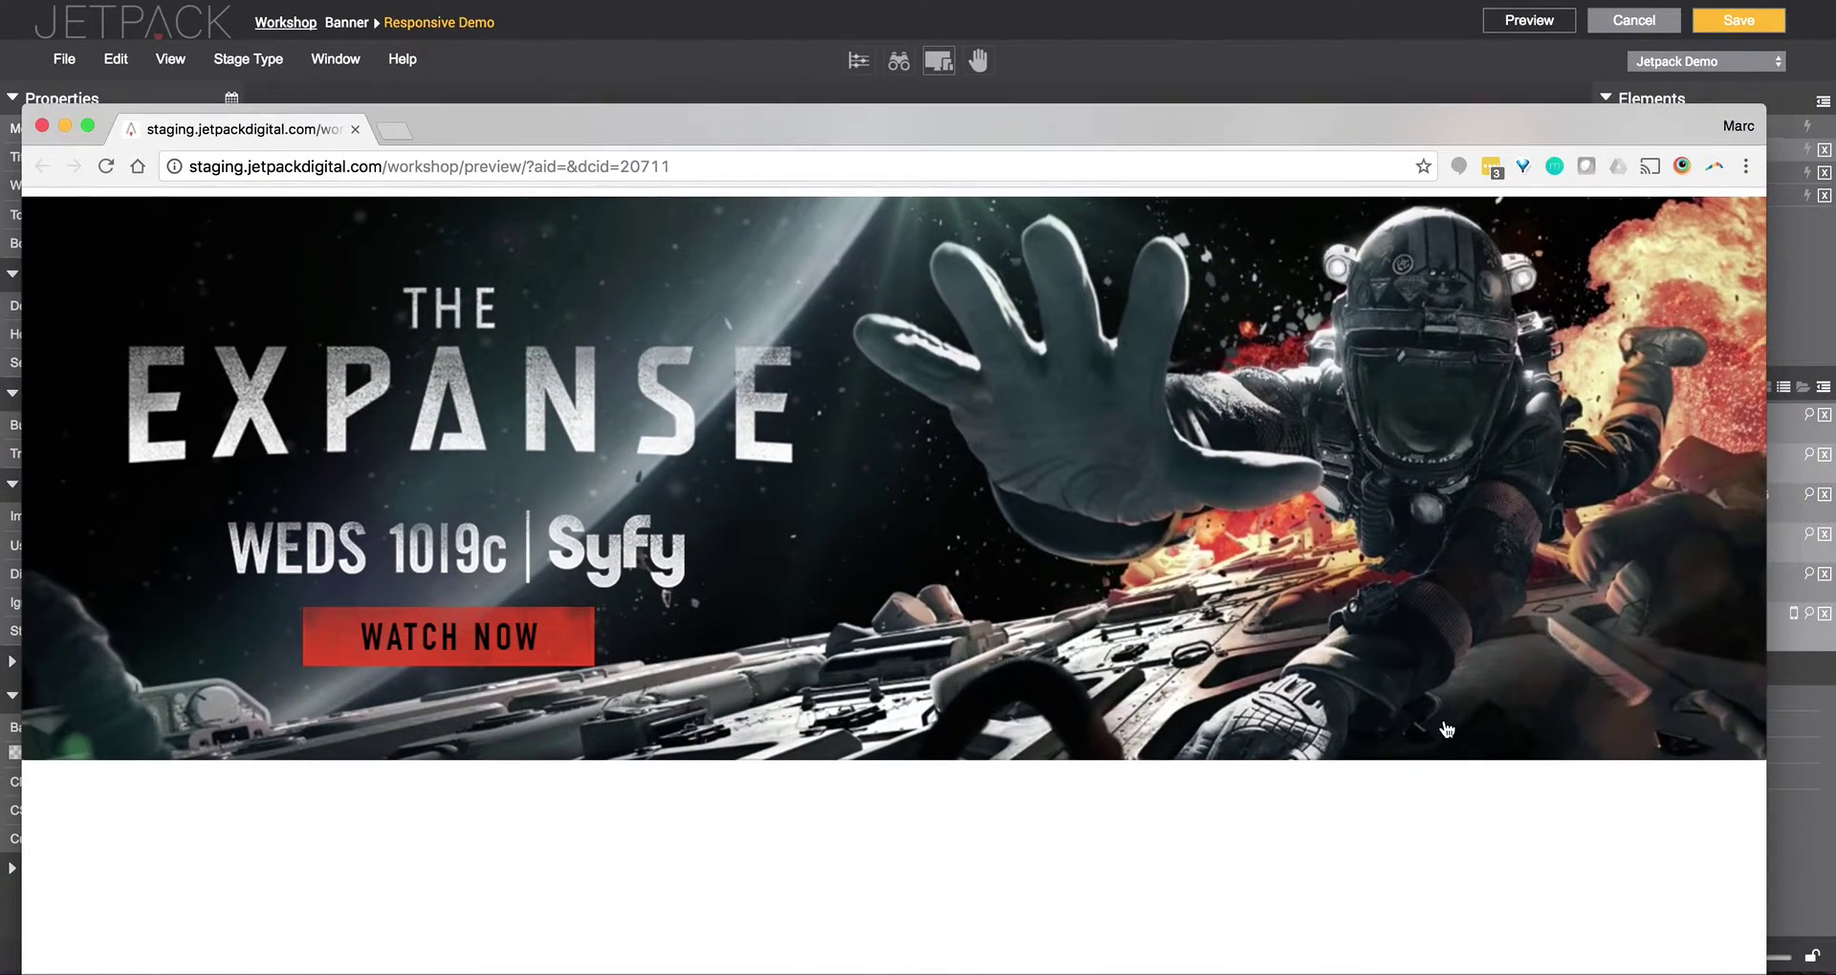
{"action": "left_click_drag", "start_coordinate": [1764, 971], "coordinate": [1640, 946]}
{"action": "left_click_drag", "start_coordinate": [923, 149], "coordinate": [949, 360]}
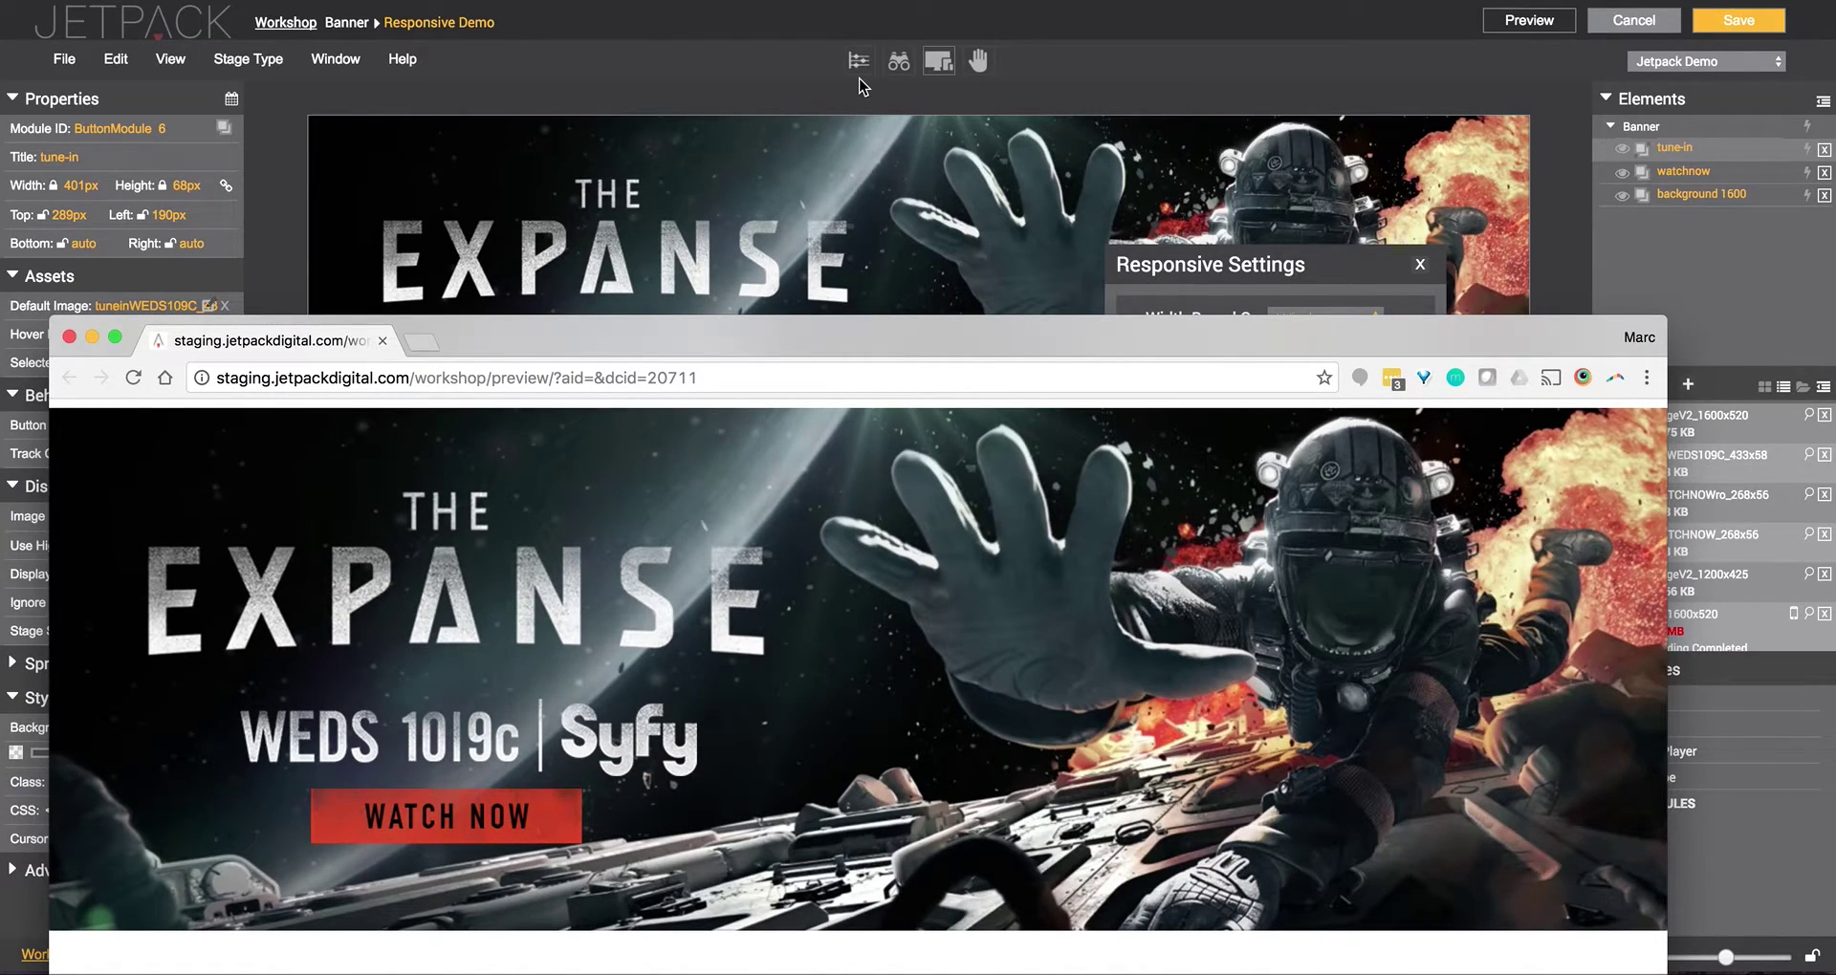
{"action": "left_click", "coordinate": [851, 93]}
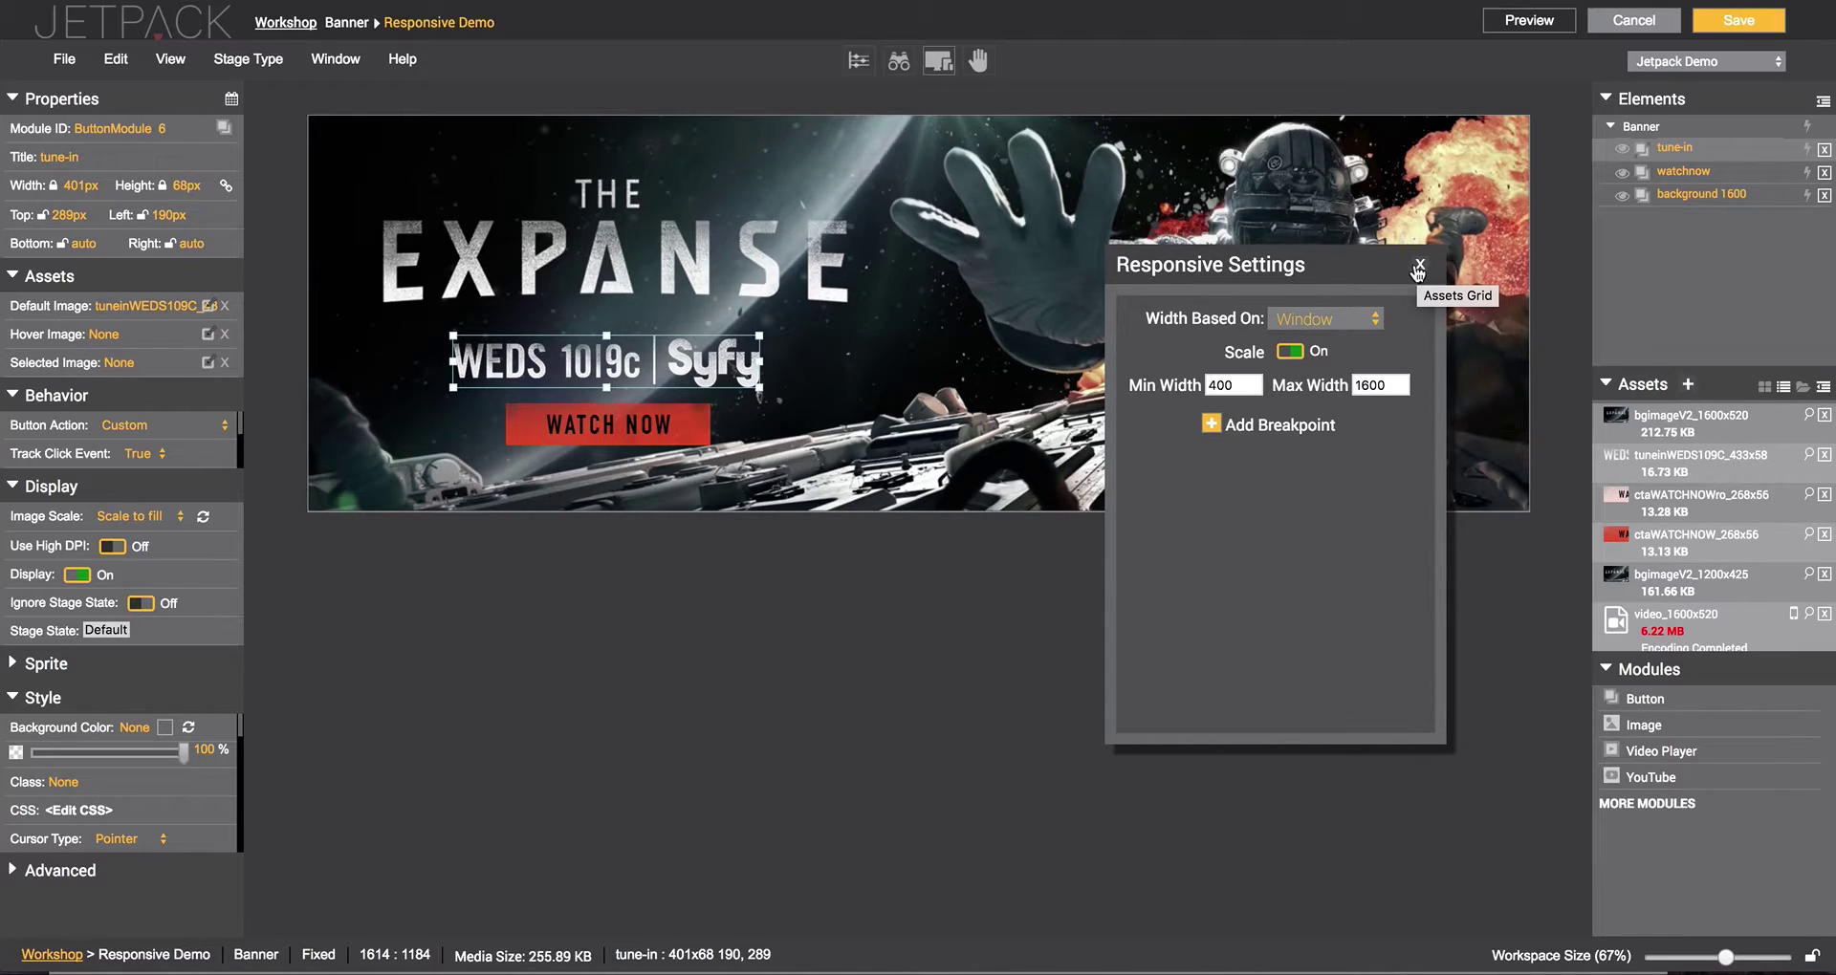
Step: Add two window-width breakpoints to the responsive settings, one at 1200 and one at 1600
{"action": "left_click_drag", "start_coordinate": [1343, 273], "coordinate": [1189, 286]}
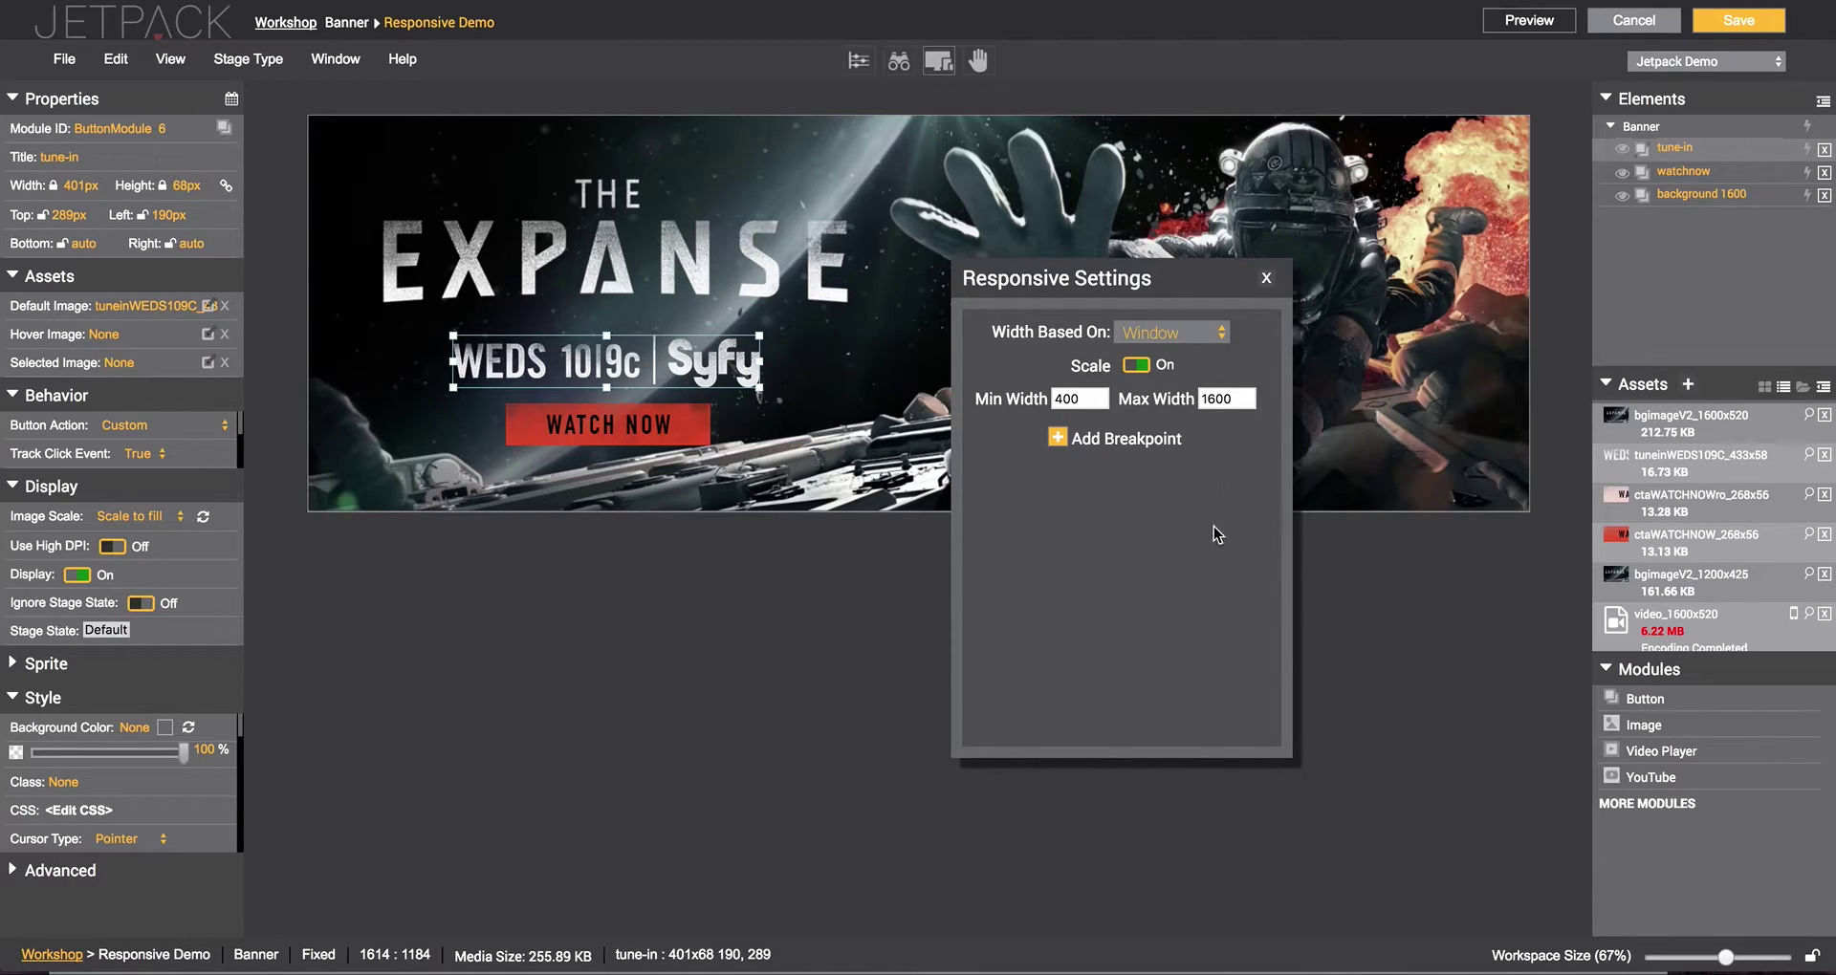
{"action": "left_click", "coordinate": [1131, 455]}
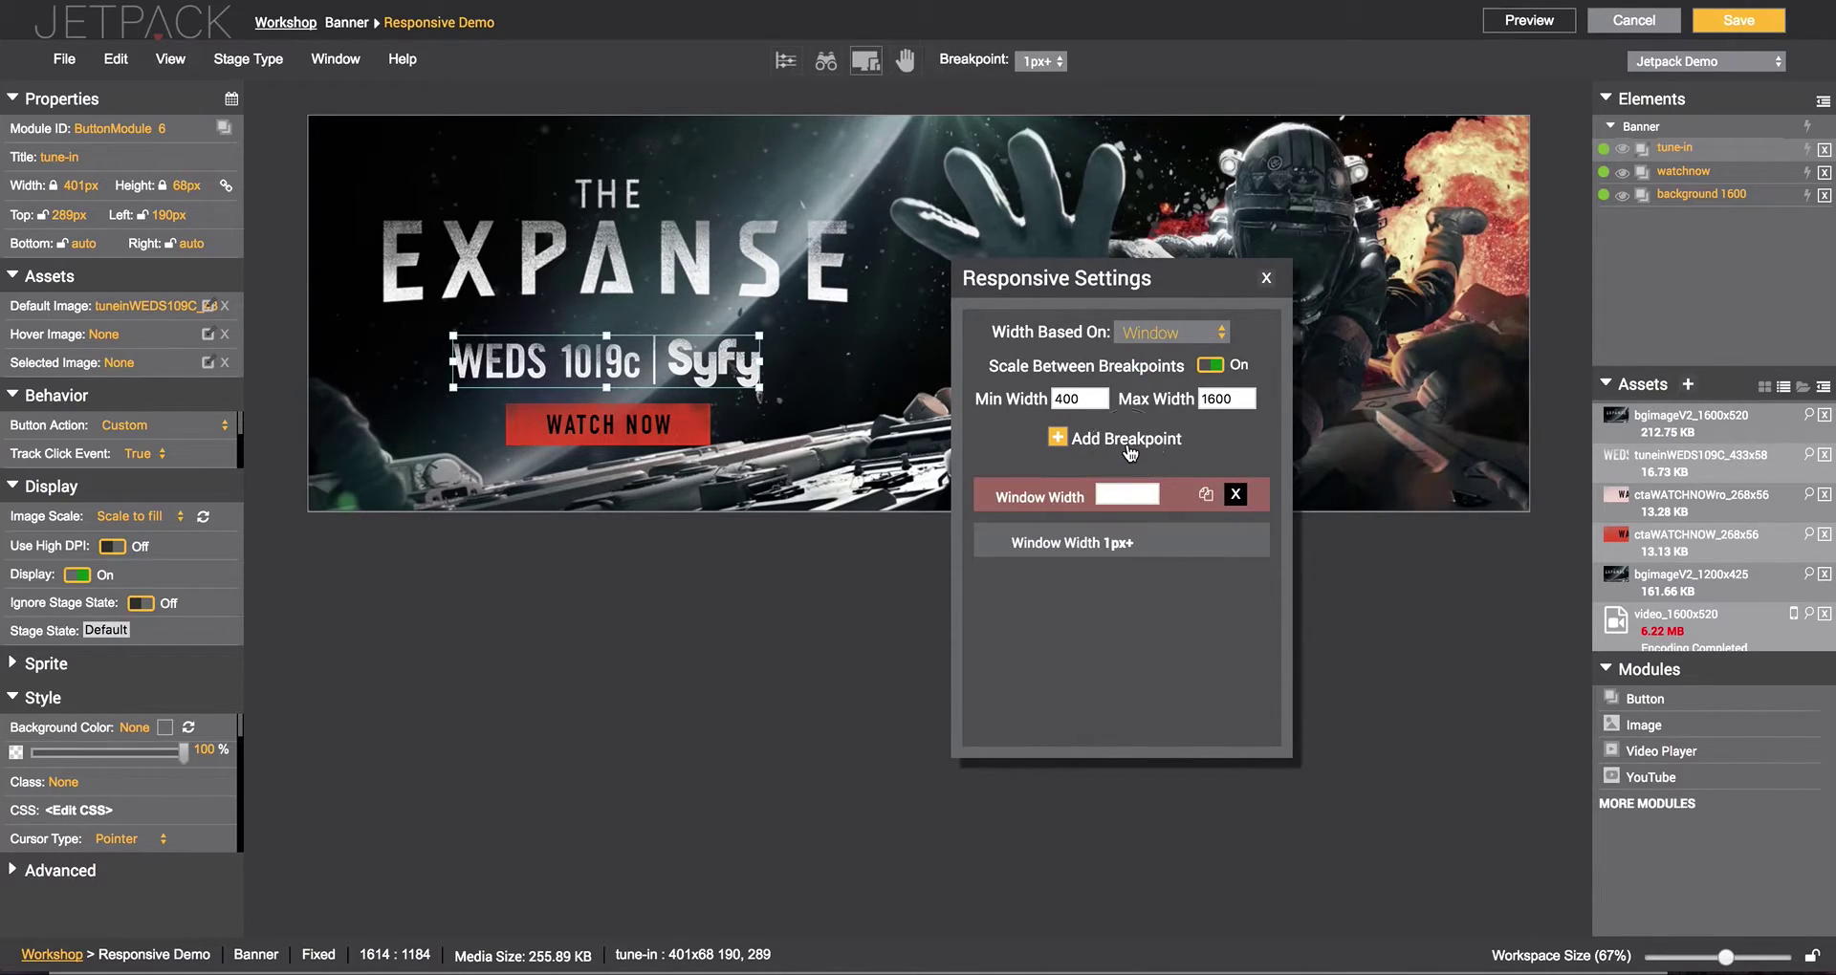
{"action": "left_click", "coordinate": [1131, 453]}
{"action": "left_click", "coordinate": [1126, 494]}
{"action": "type", "text": "1200"}
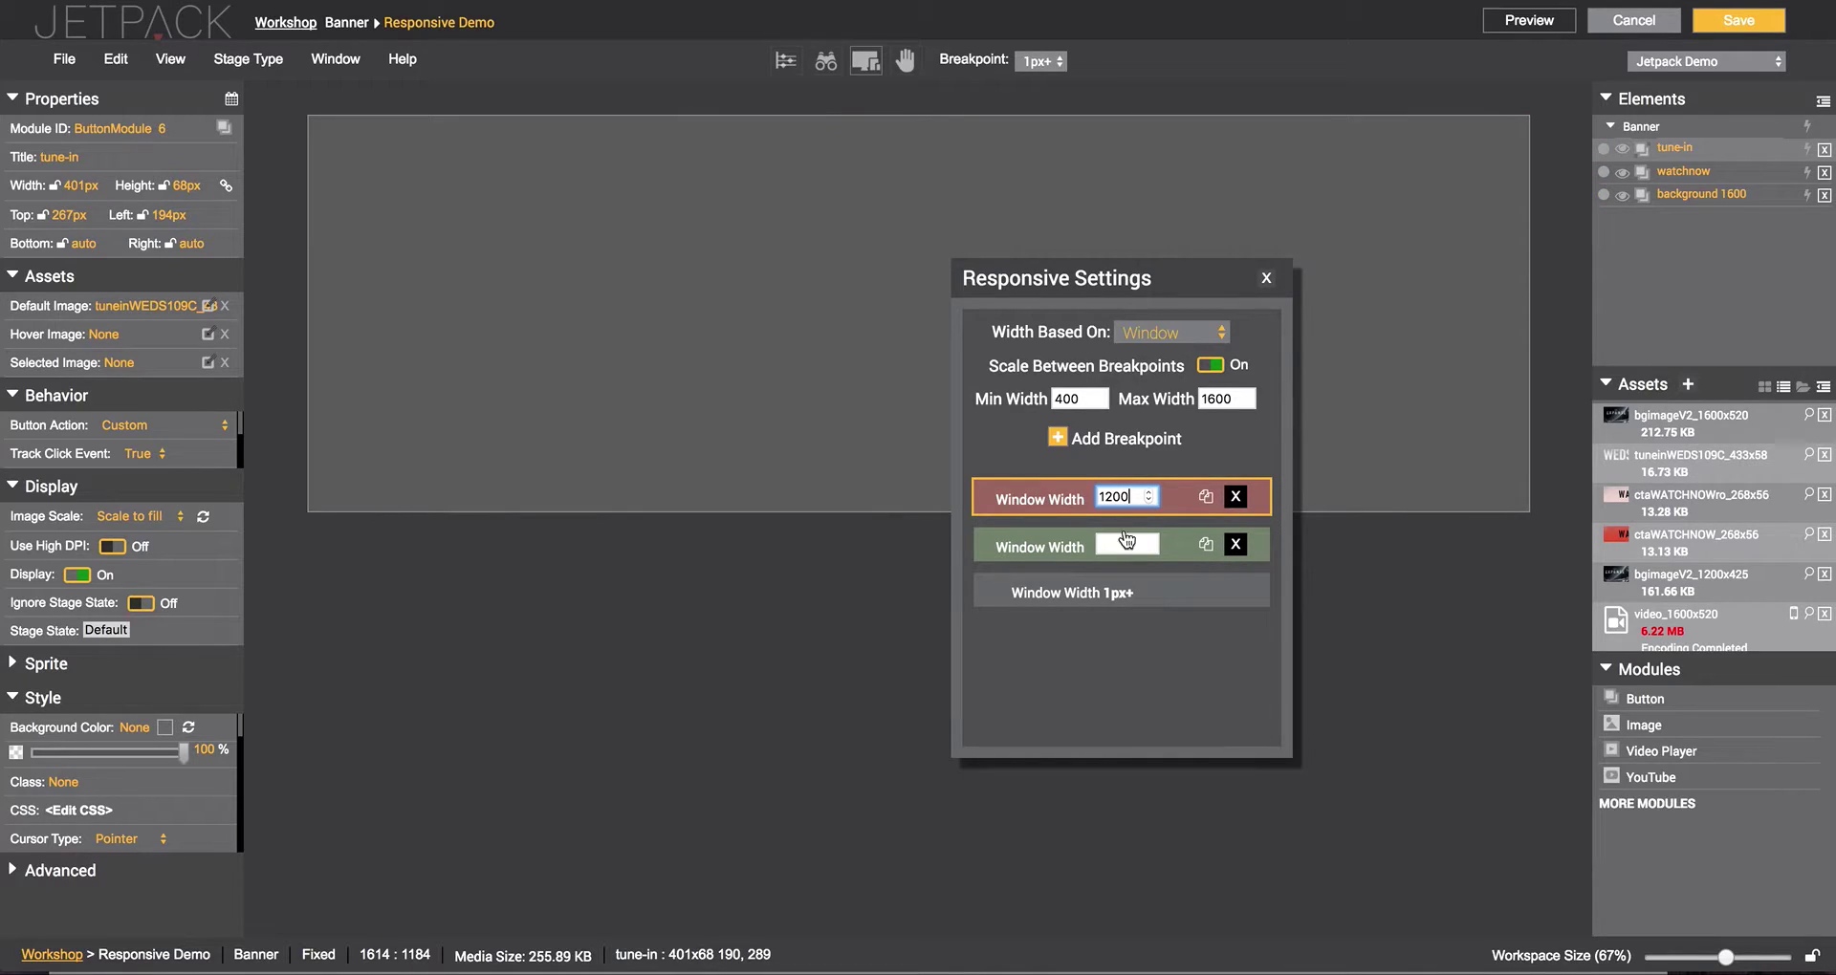
{"action": "left_click", "coordinate": [1124, 548]}
{"action": "type", "text": "1600"}
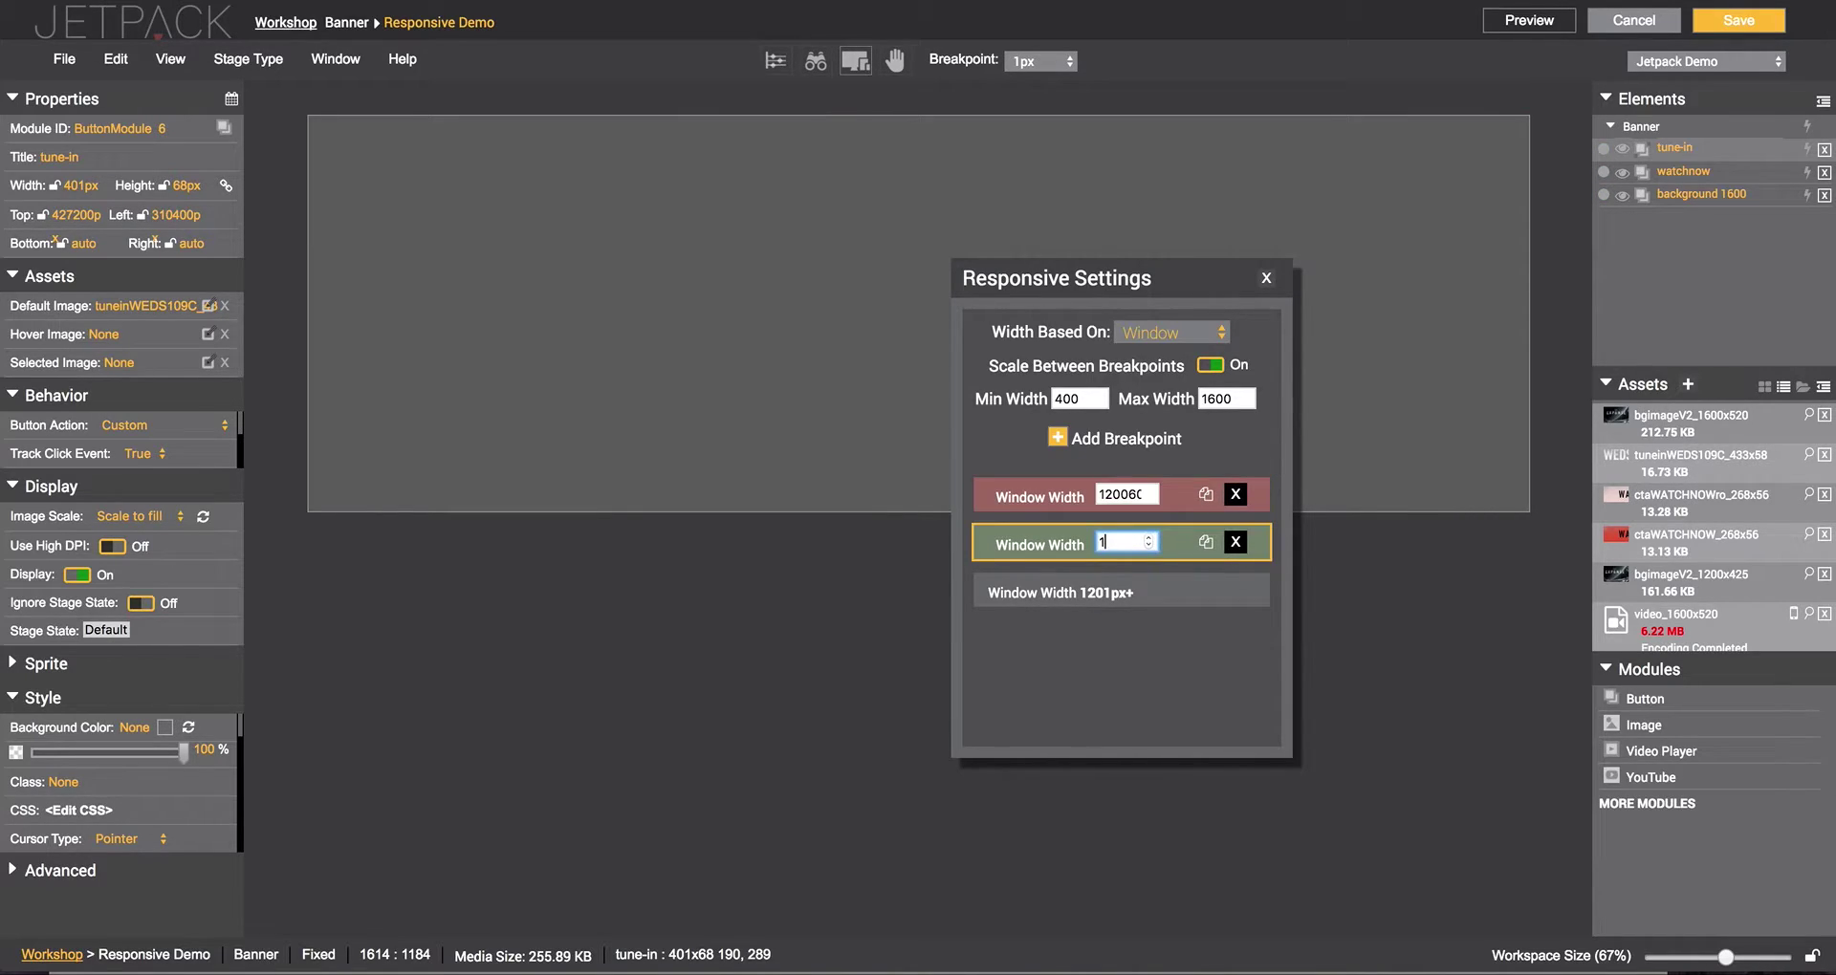
{"action": "key", "text": "BackSpace"}
{"action": "left_click", "coordinate": [1126, 495]}
{"action": "left_click", "coordinate": [1129, 543]}
{"action": "left_click", "coordinate": [1051, 594]}
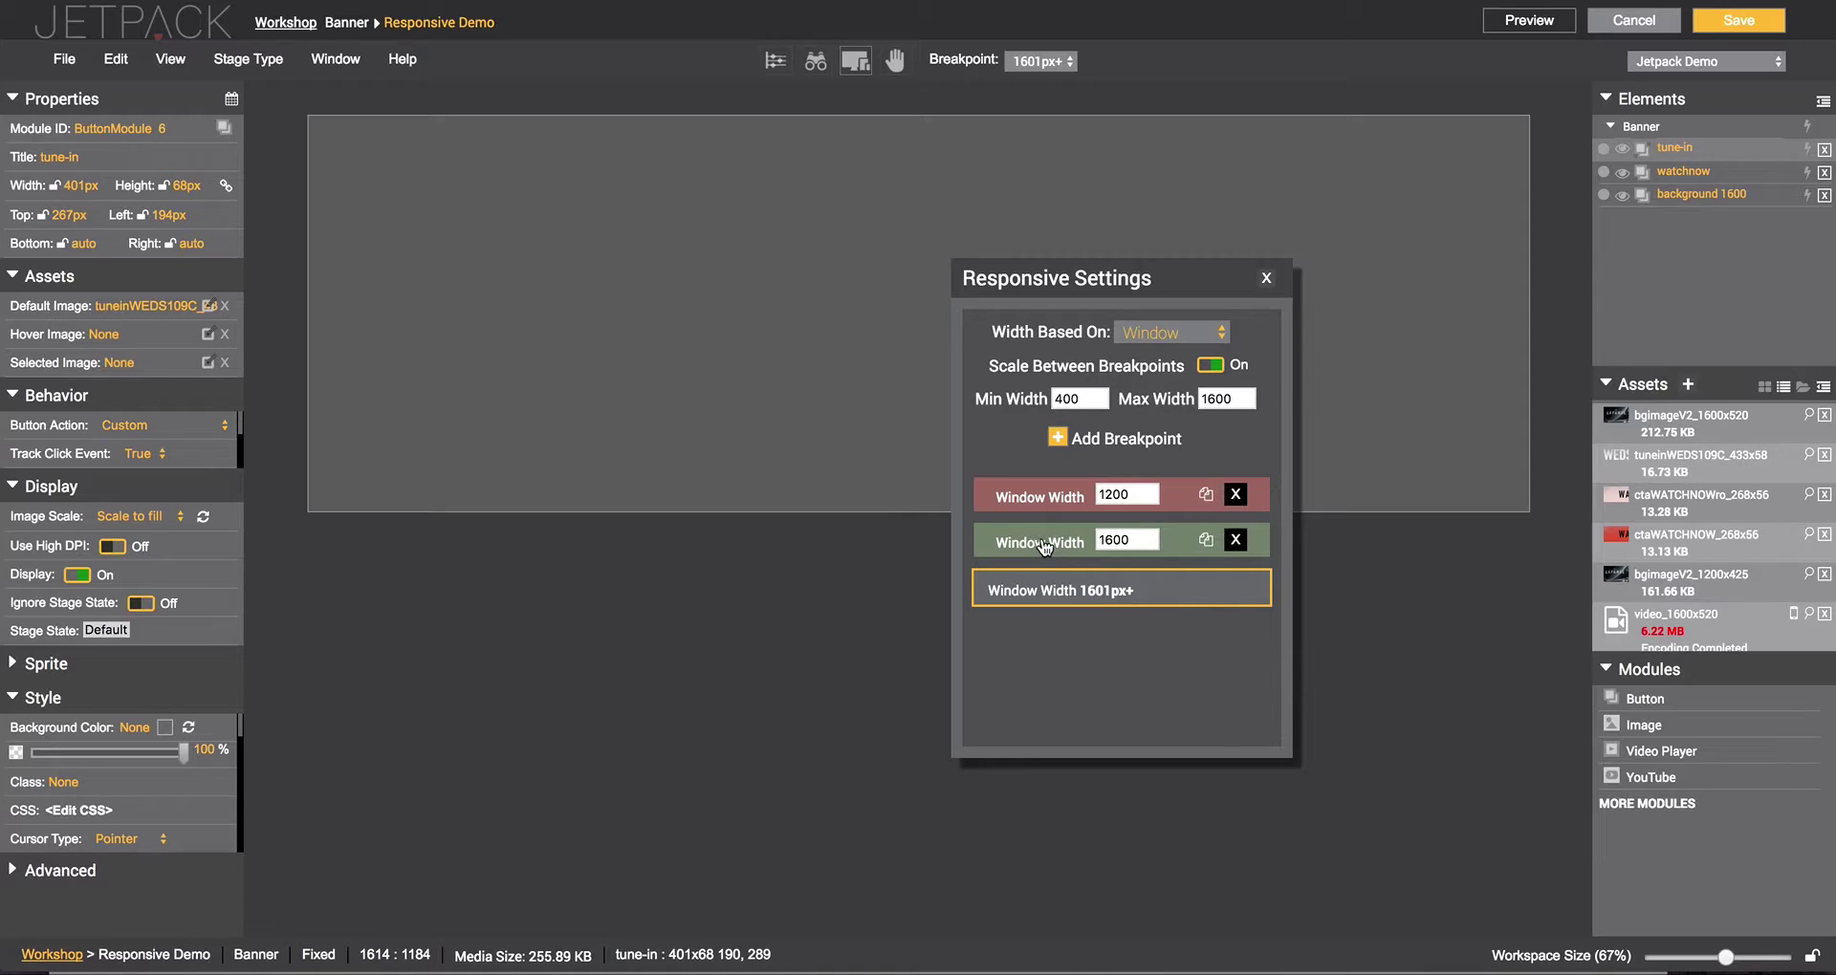
Step: Set the banner's width to 1200 px and height to 425 px for the 1200 breakpoint
{"action": "left_click", "coordinate": [1064, 539]}
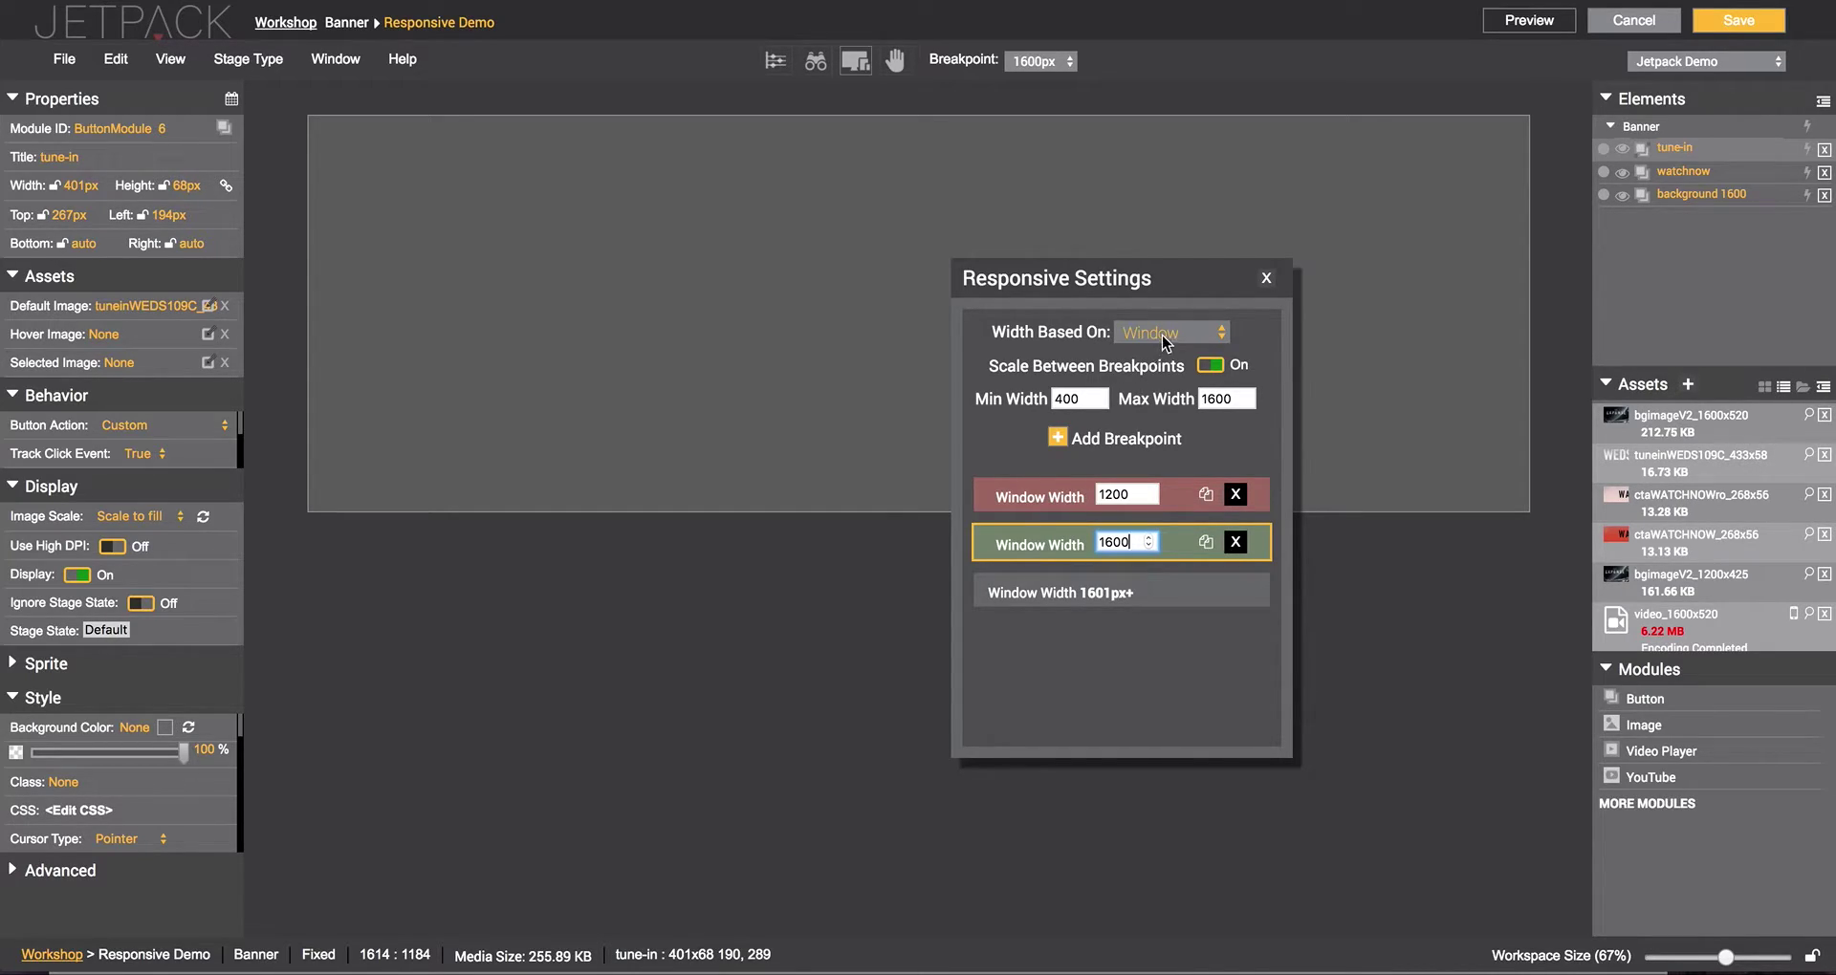
{"action": "left_click", "coordinate": [1637, 131]}
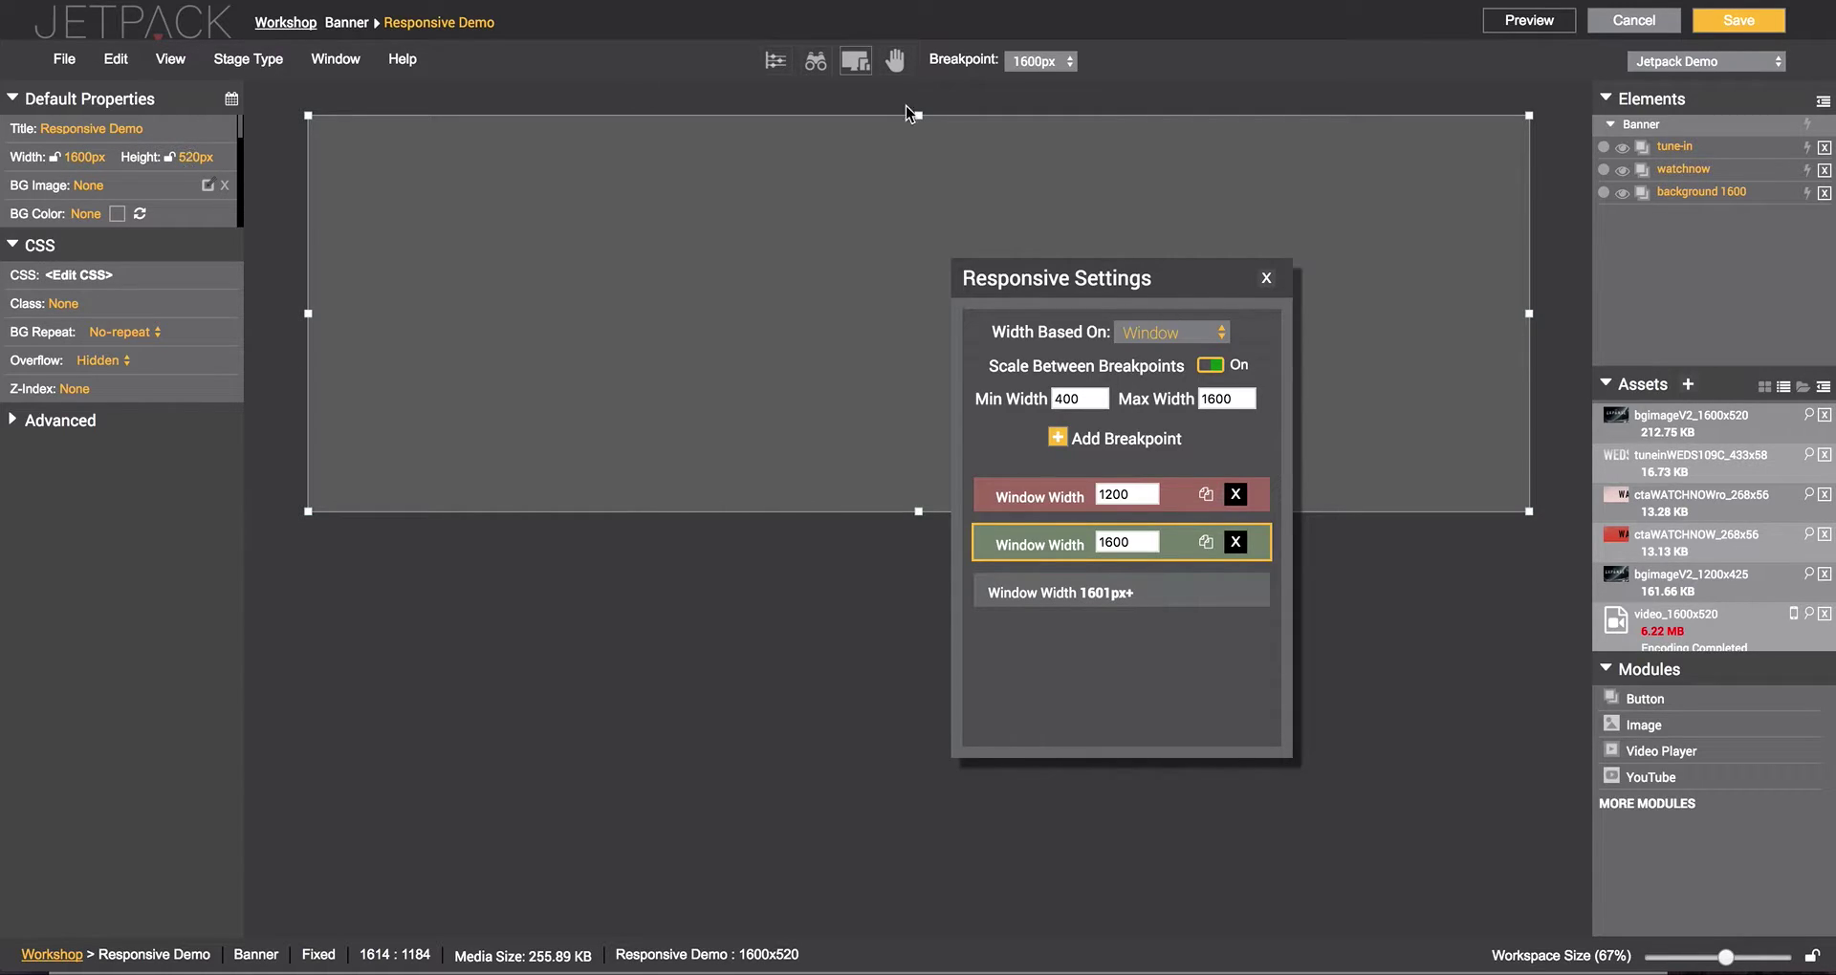
{"action": "left_click", "coordinate": [1035, 490]}
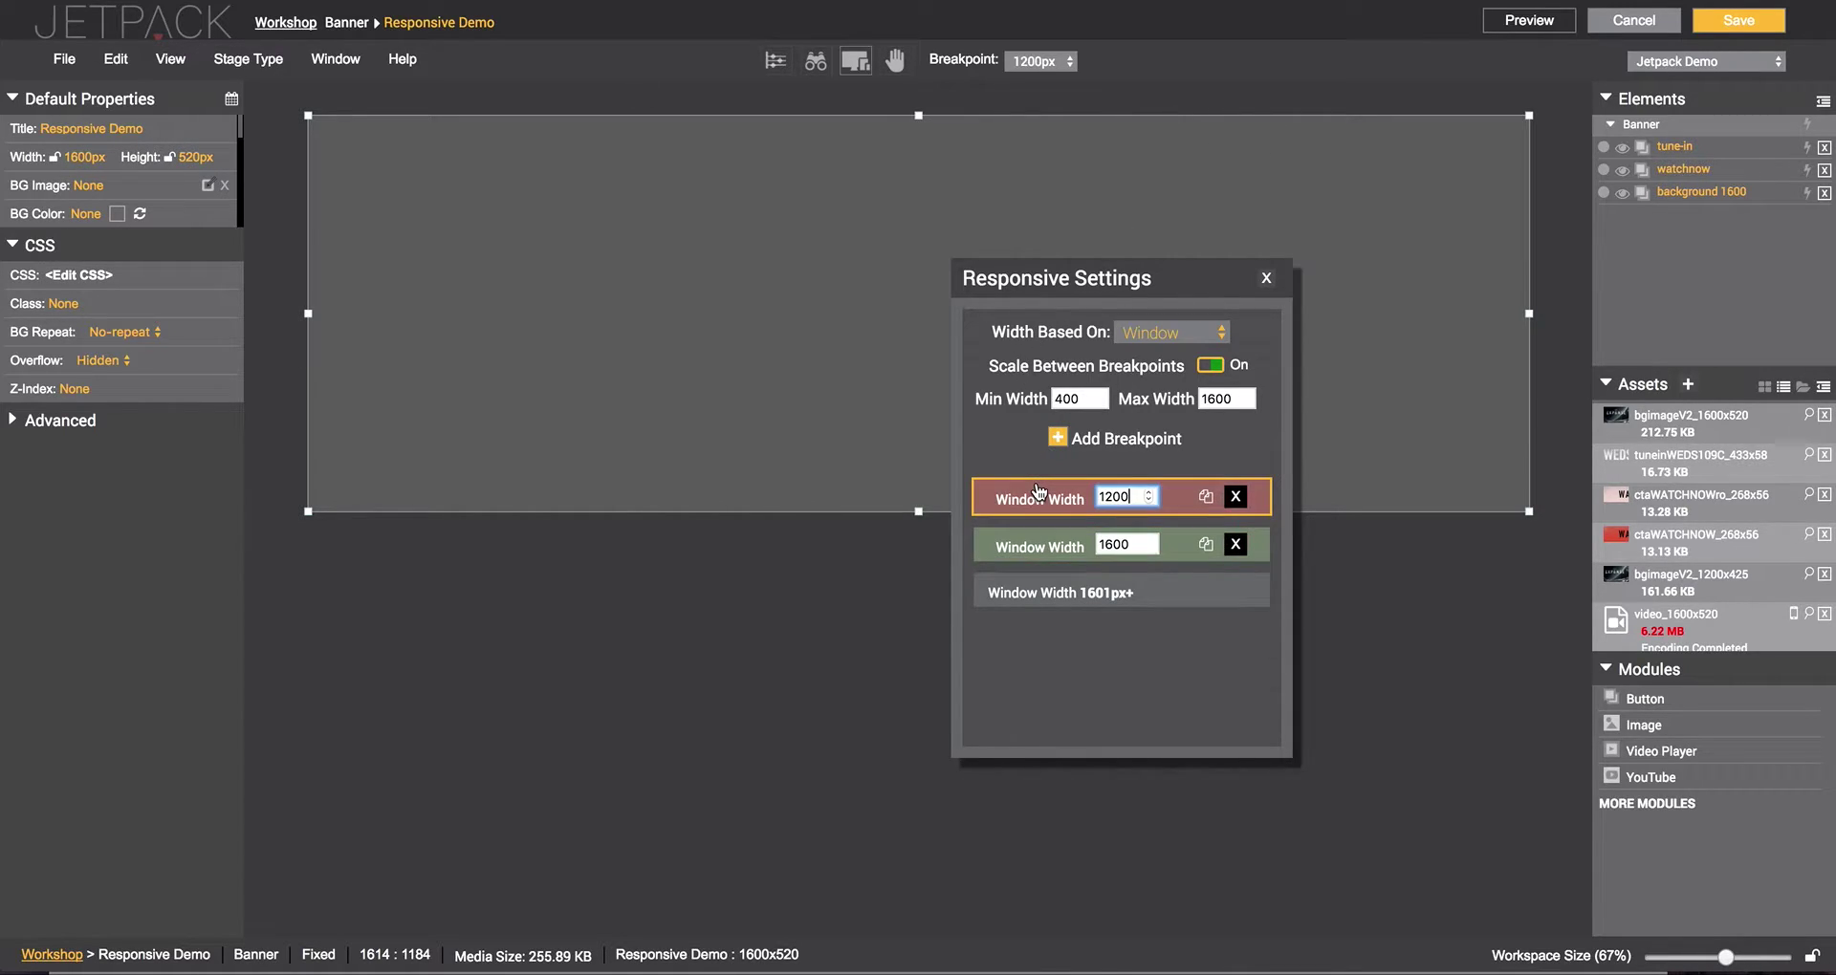
{"action": "left_click", "coordinate": [1662, 127]}
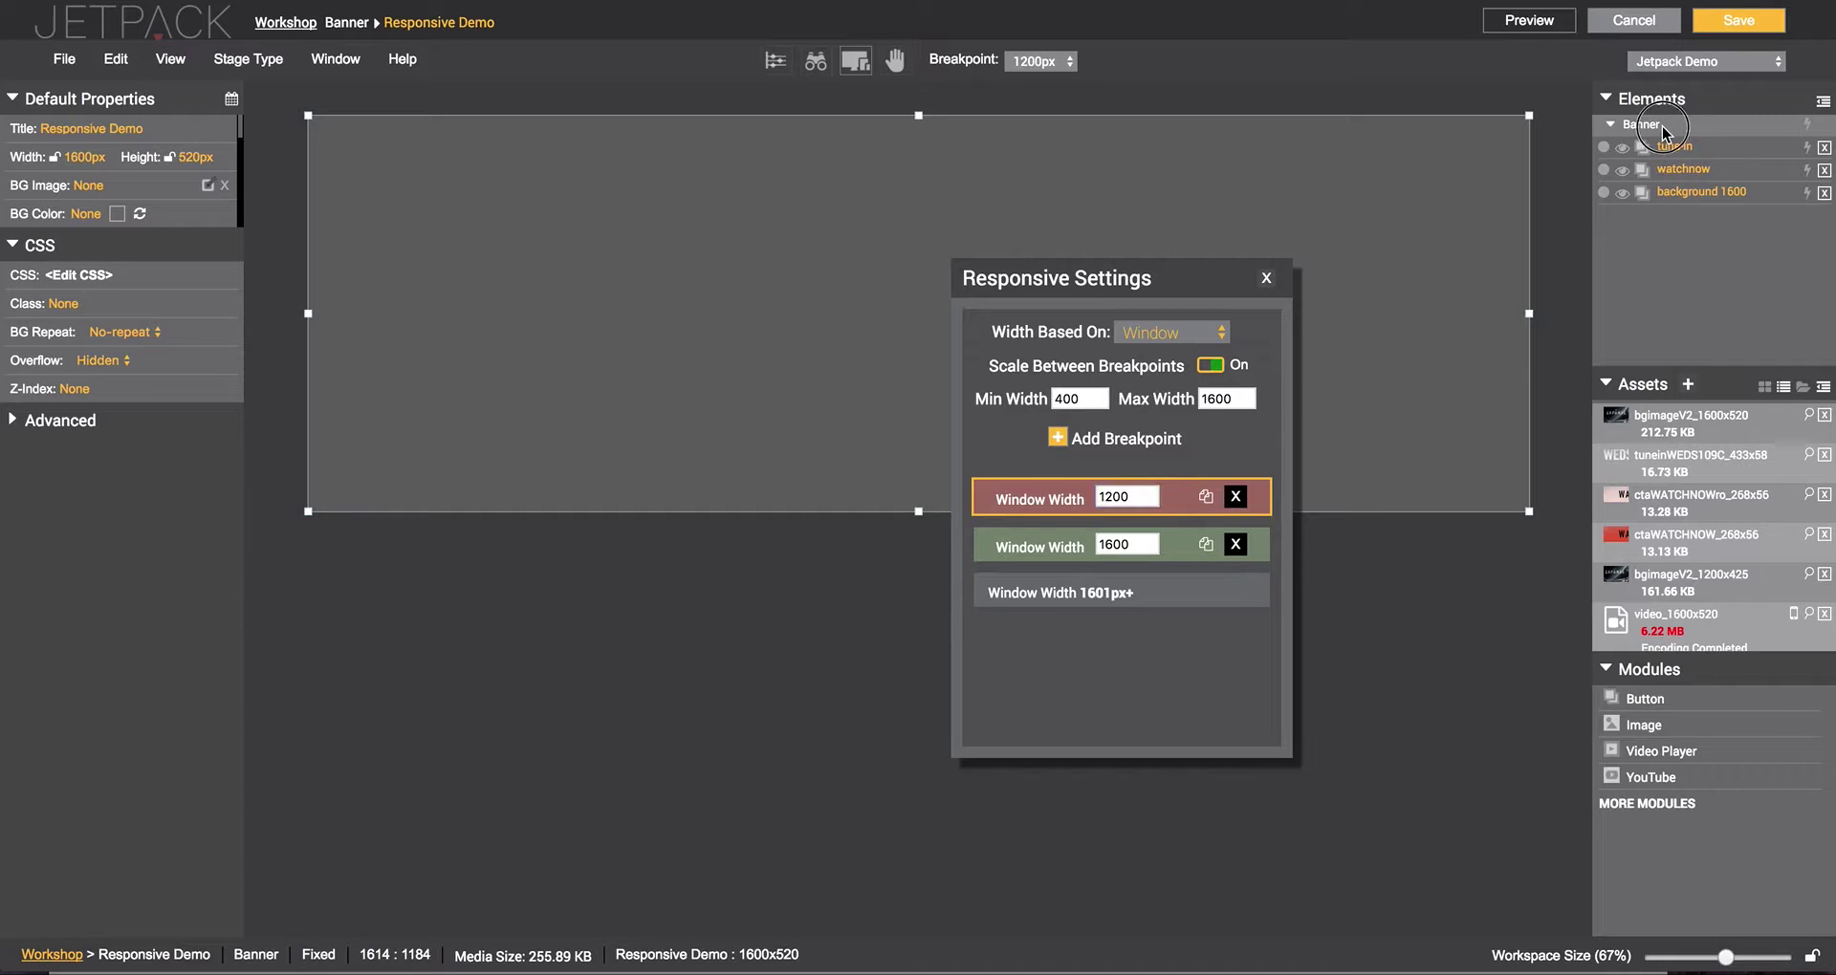
{"action": "left_click", "coordinate": [63, 155]}
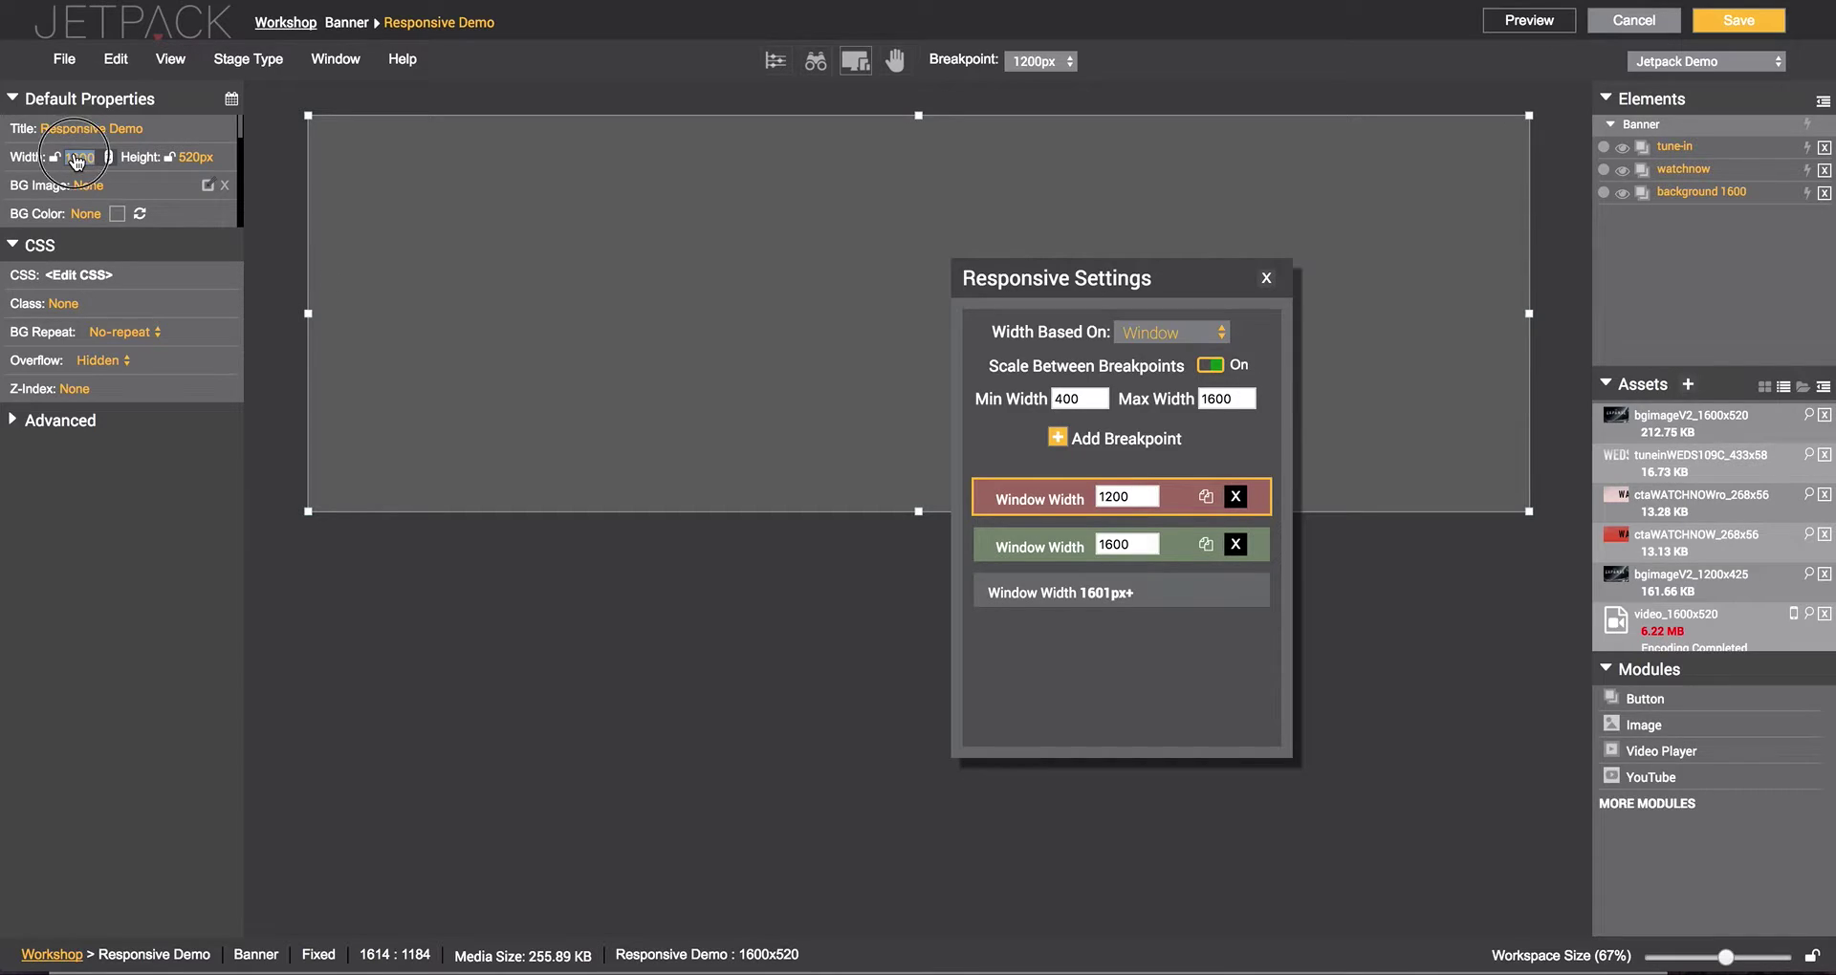
{"action": "type", "text": "1200"}
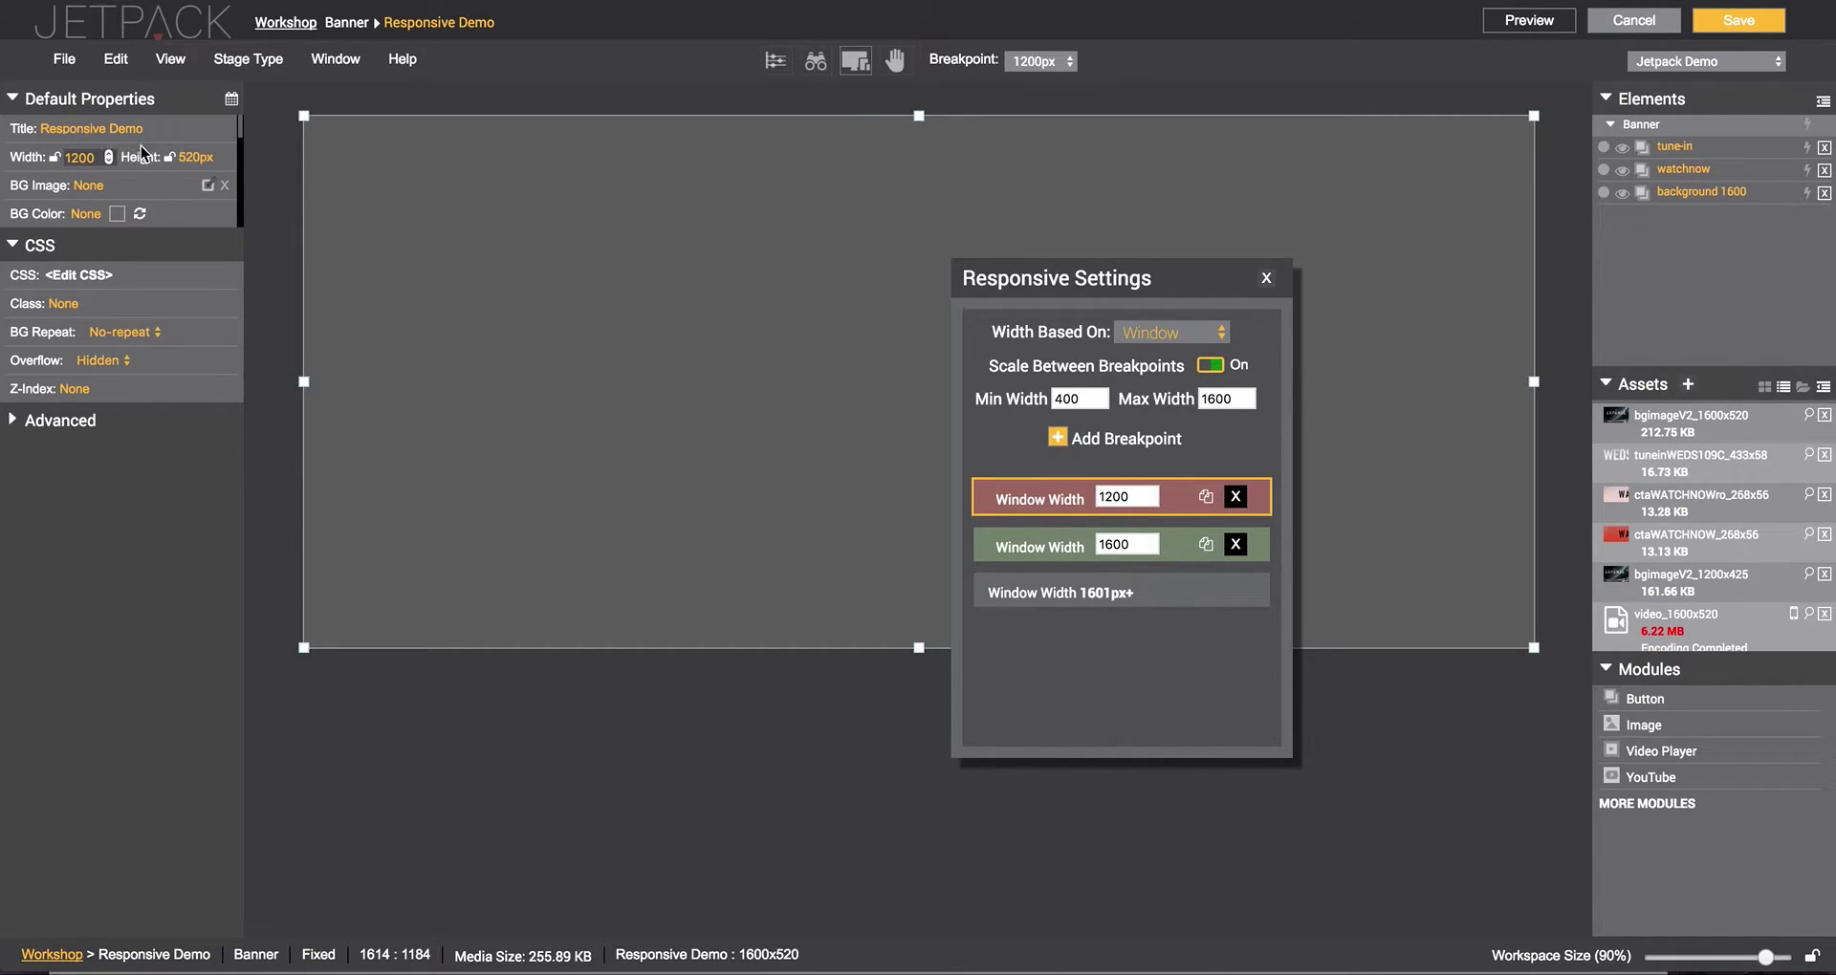
{"action": "left_click", "coordinate": [177, 157]}
{"action": "left_click", "coordinate": [180, 157]}
{"action": "type", "text": "425"}
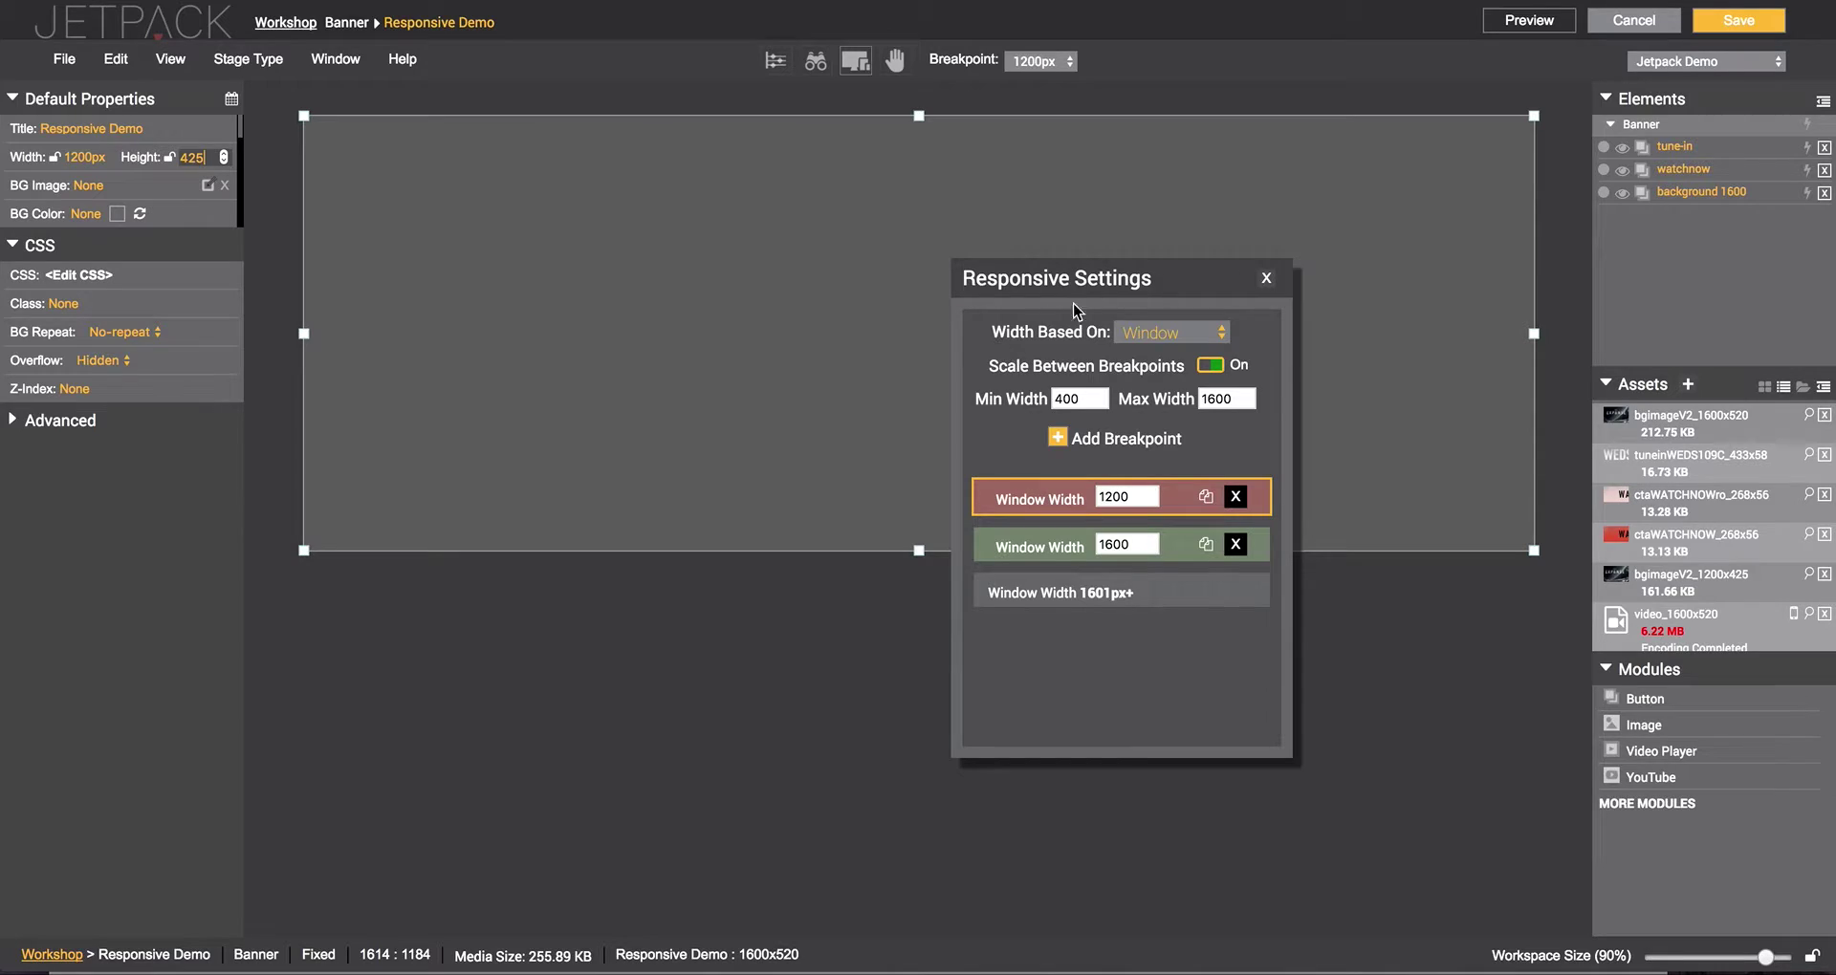
{"action": "left_click", "coordinate": [1147, 278]}
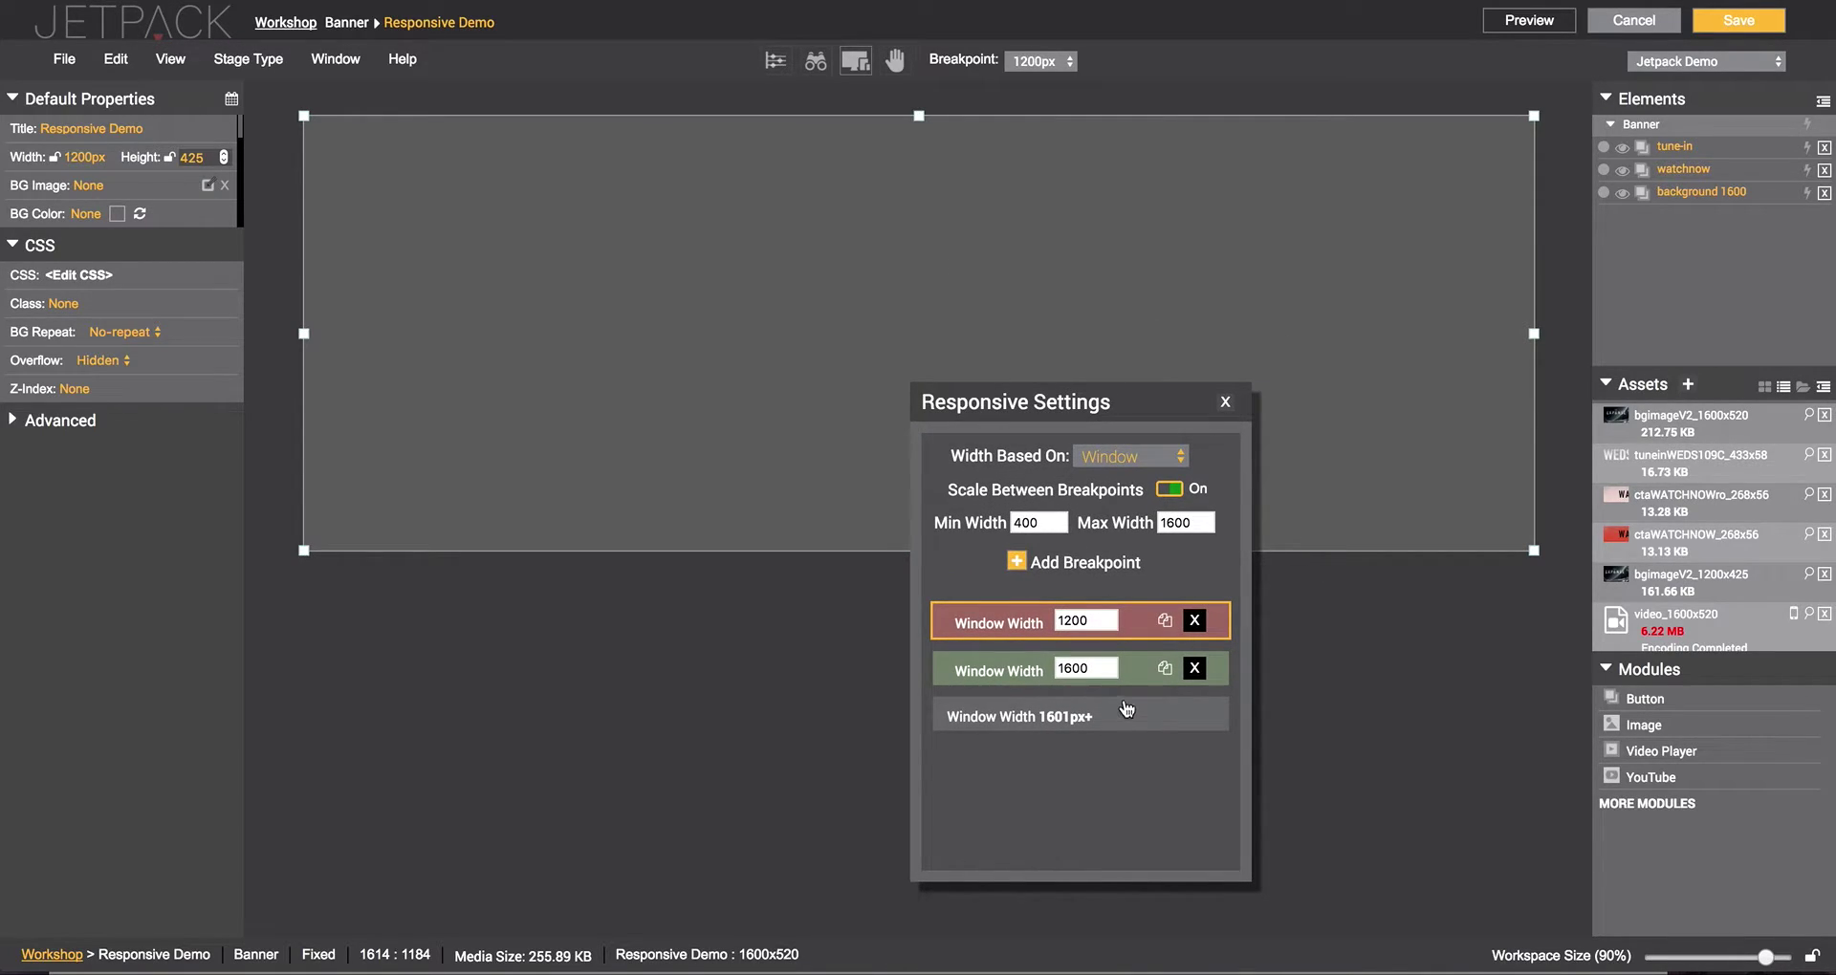
Step: Turn on the background 1600, watchnow and tune-in elements for the 1600 breakpoint
{"action": "left_click", "coordinate": [1126, 709]}
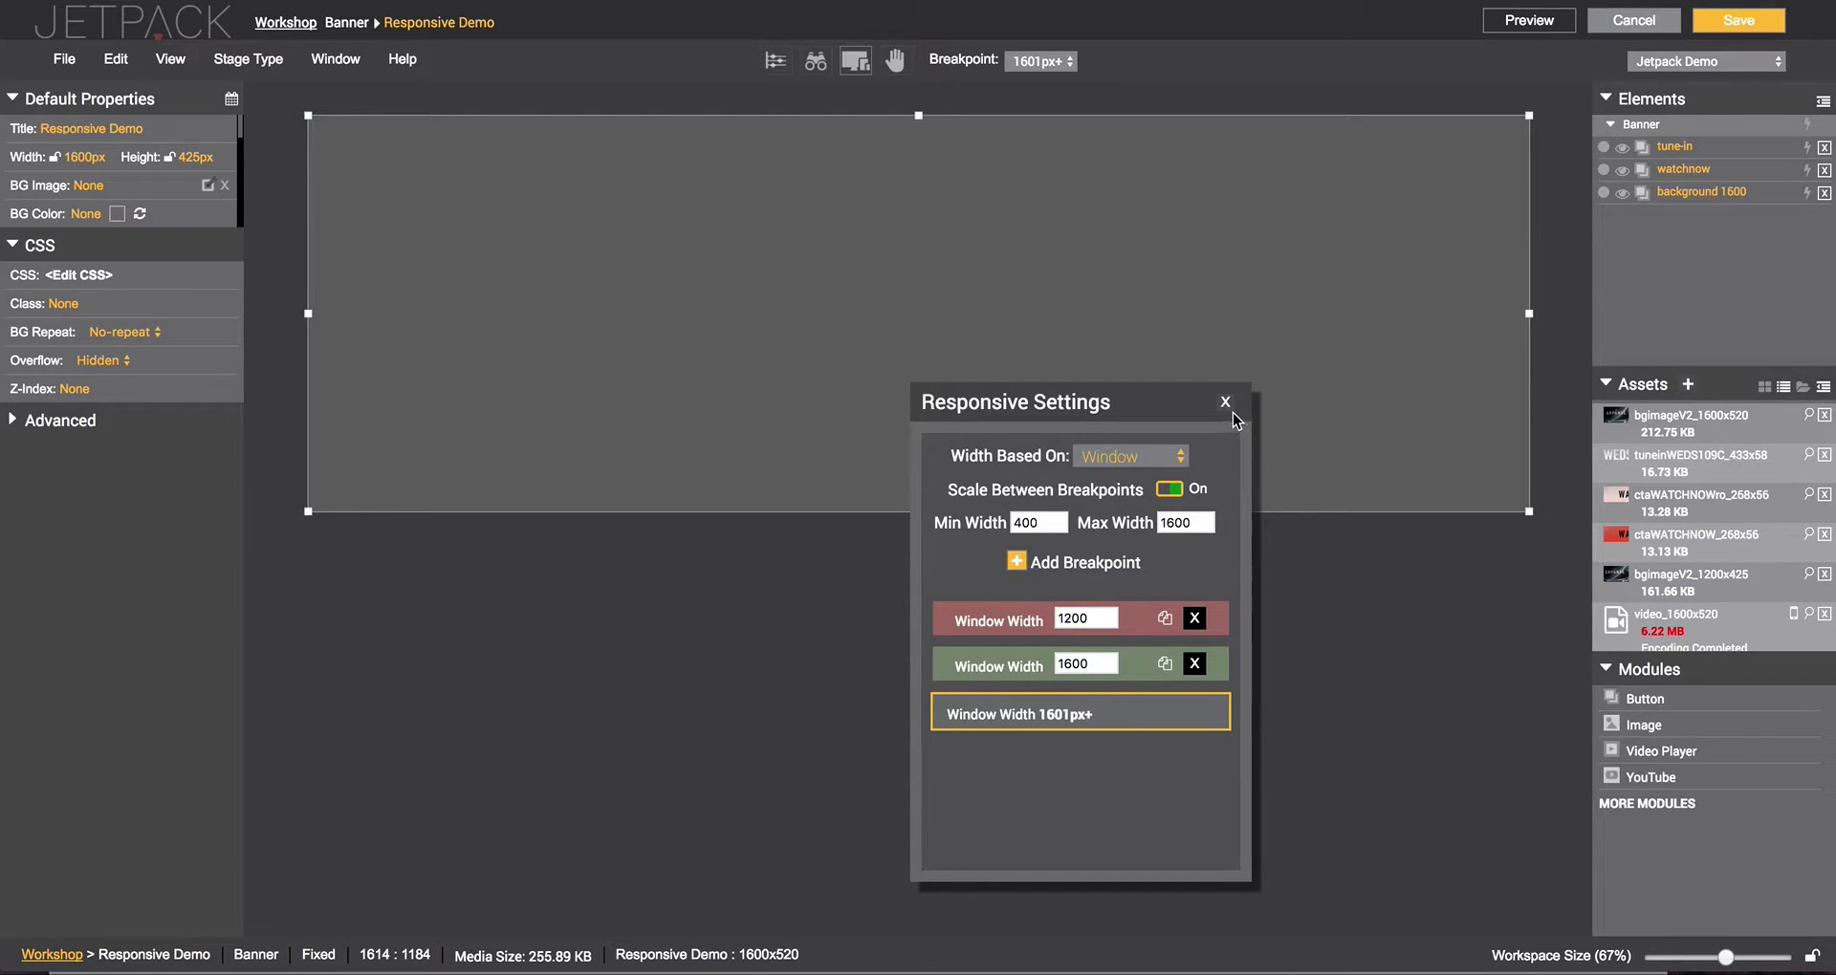
{"action": "left_click_drag", "start_coordinate": [1182, 403], "coordinate": [1376, 493]}
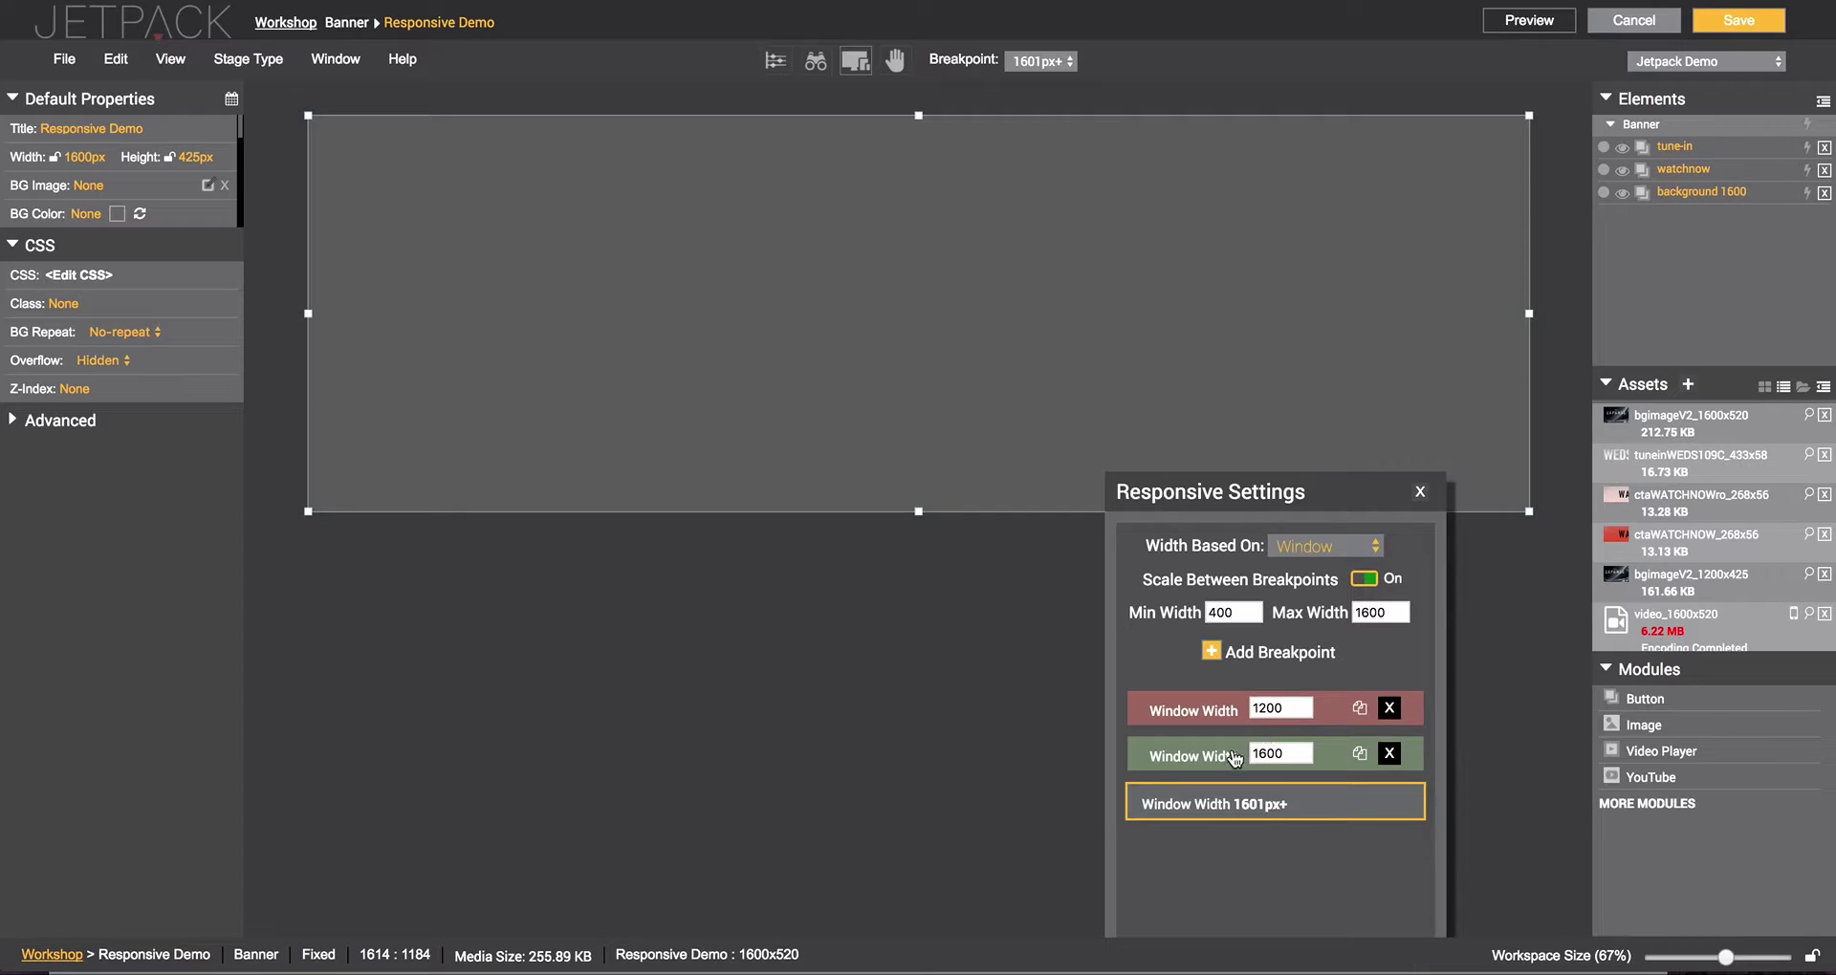
{"action": "left_click", "coordinate": [1219, 761]}
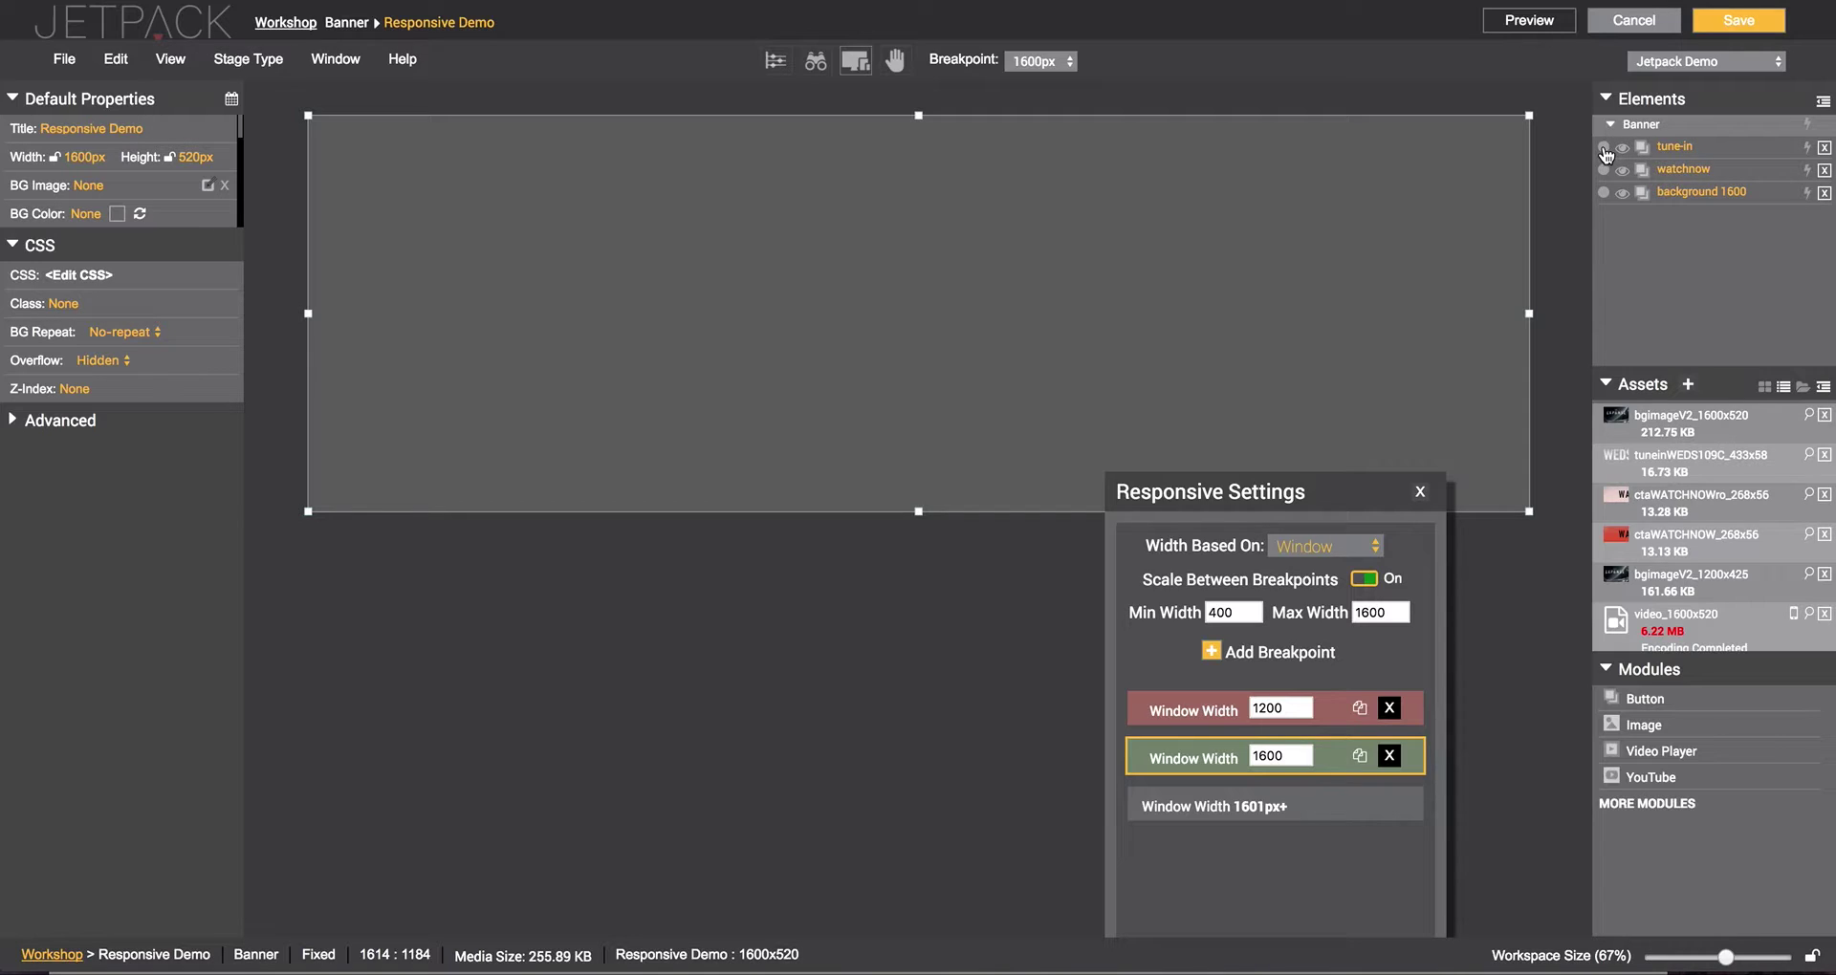
{"action": "left_click", "coordinate": [1604, 195]}
{"action": "left_click", "coordinate": [1604, 170]}
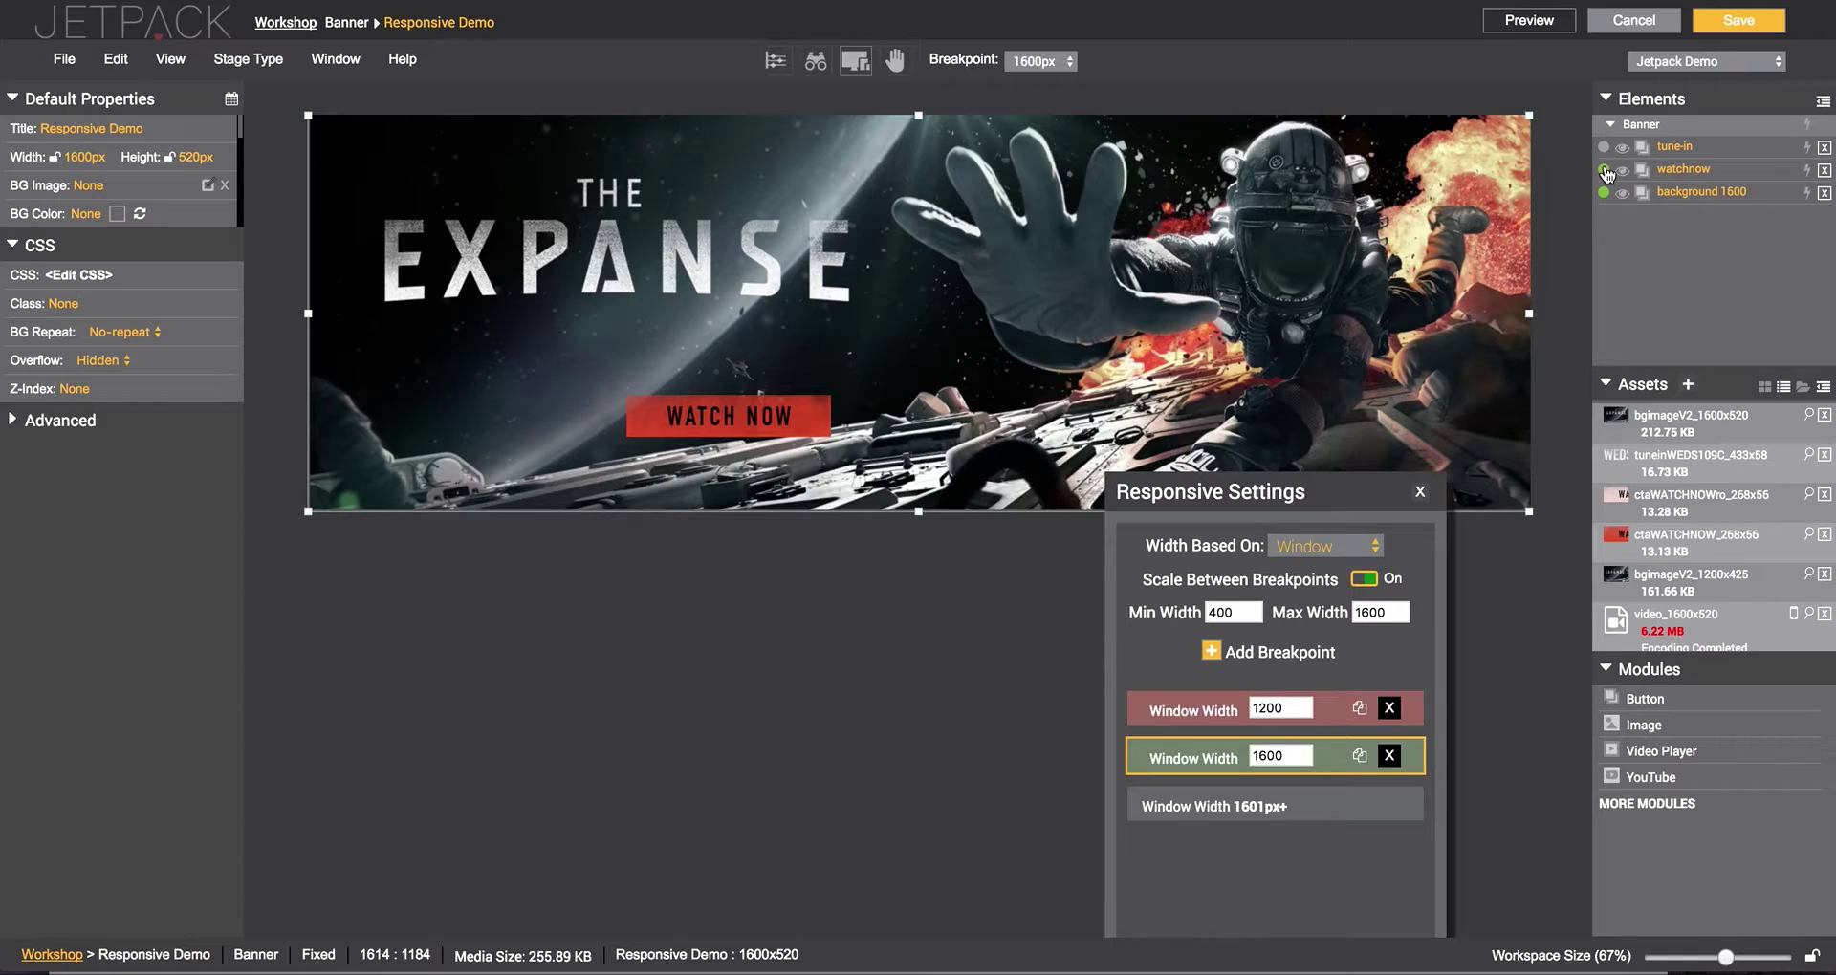
{"action": "left_click", "coordinate": [1603, 149]}
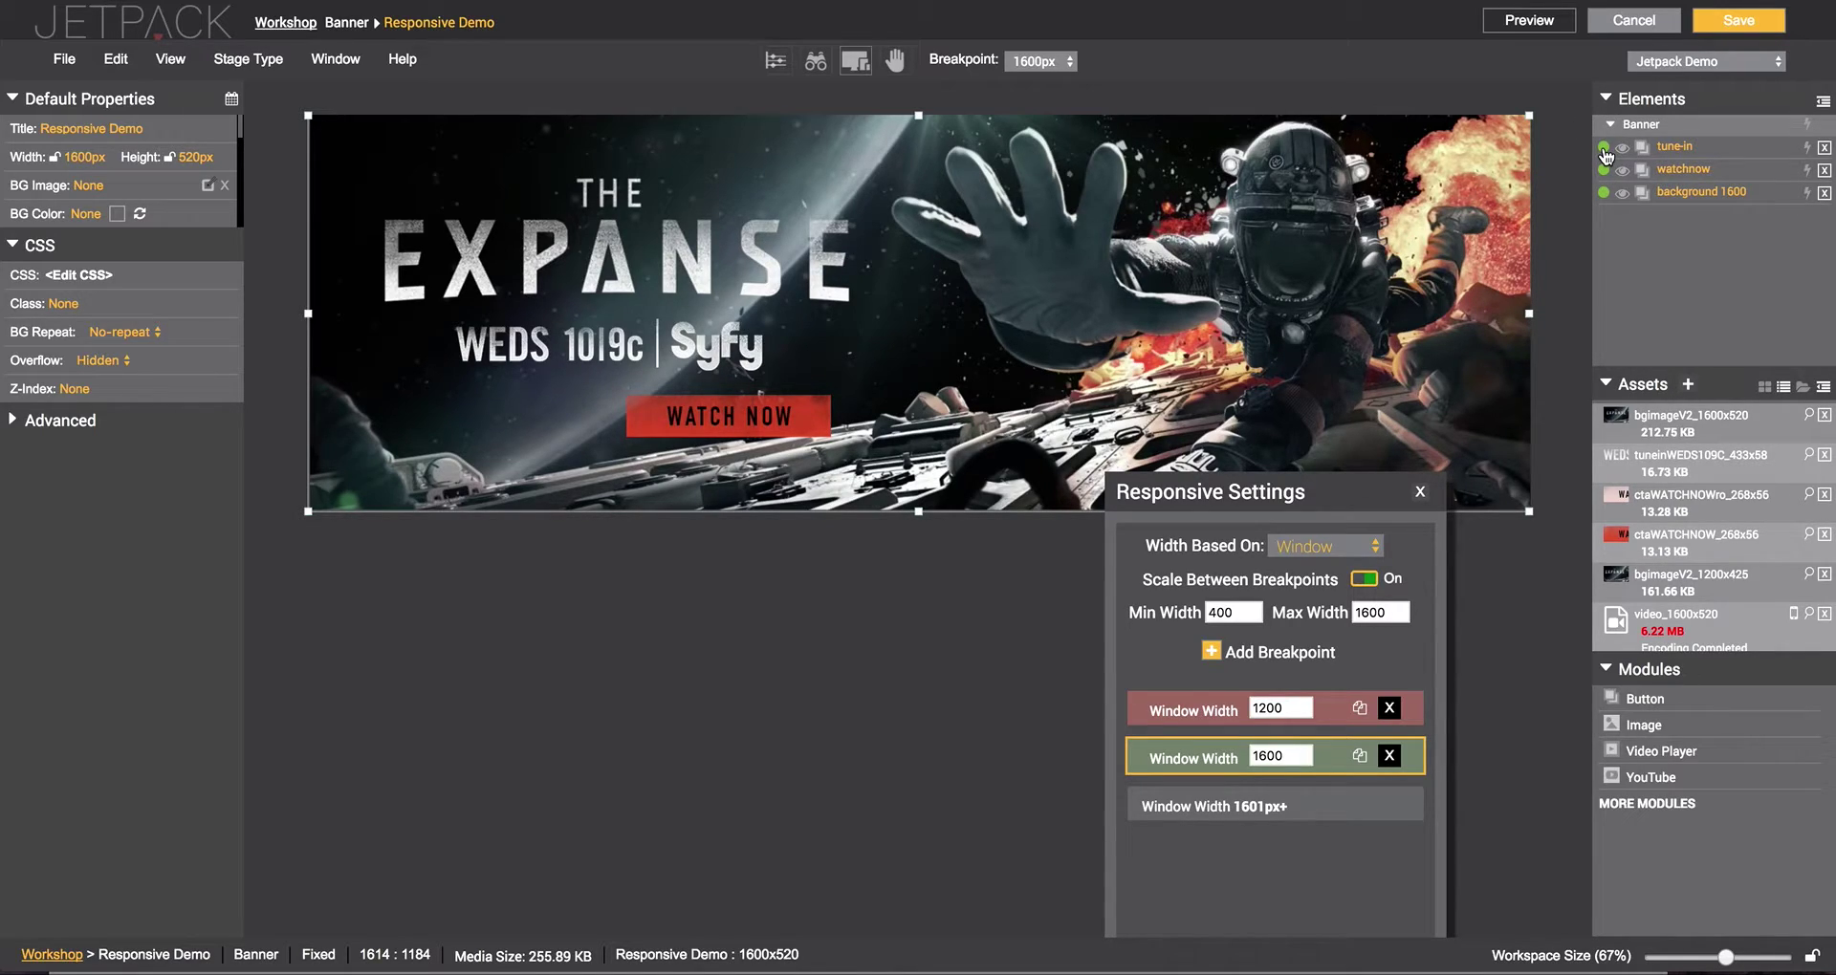
Step: Position watchnow at about Top 356 px, Left 252 px, centred beneath tune-in at about Top 269 px, Left 196 px
{"action": "left_click_drag", "start_coordinate": [811, 430], "coordinate": [676, 416]}
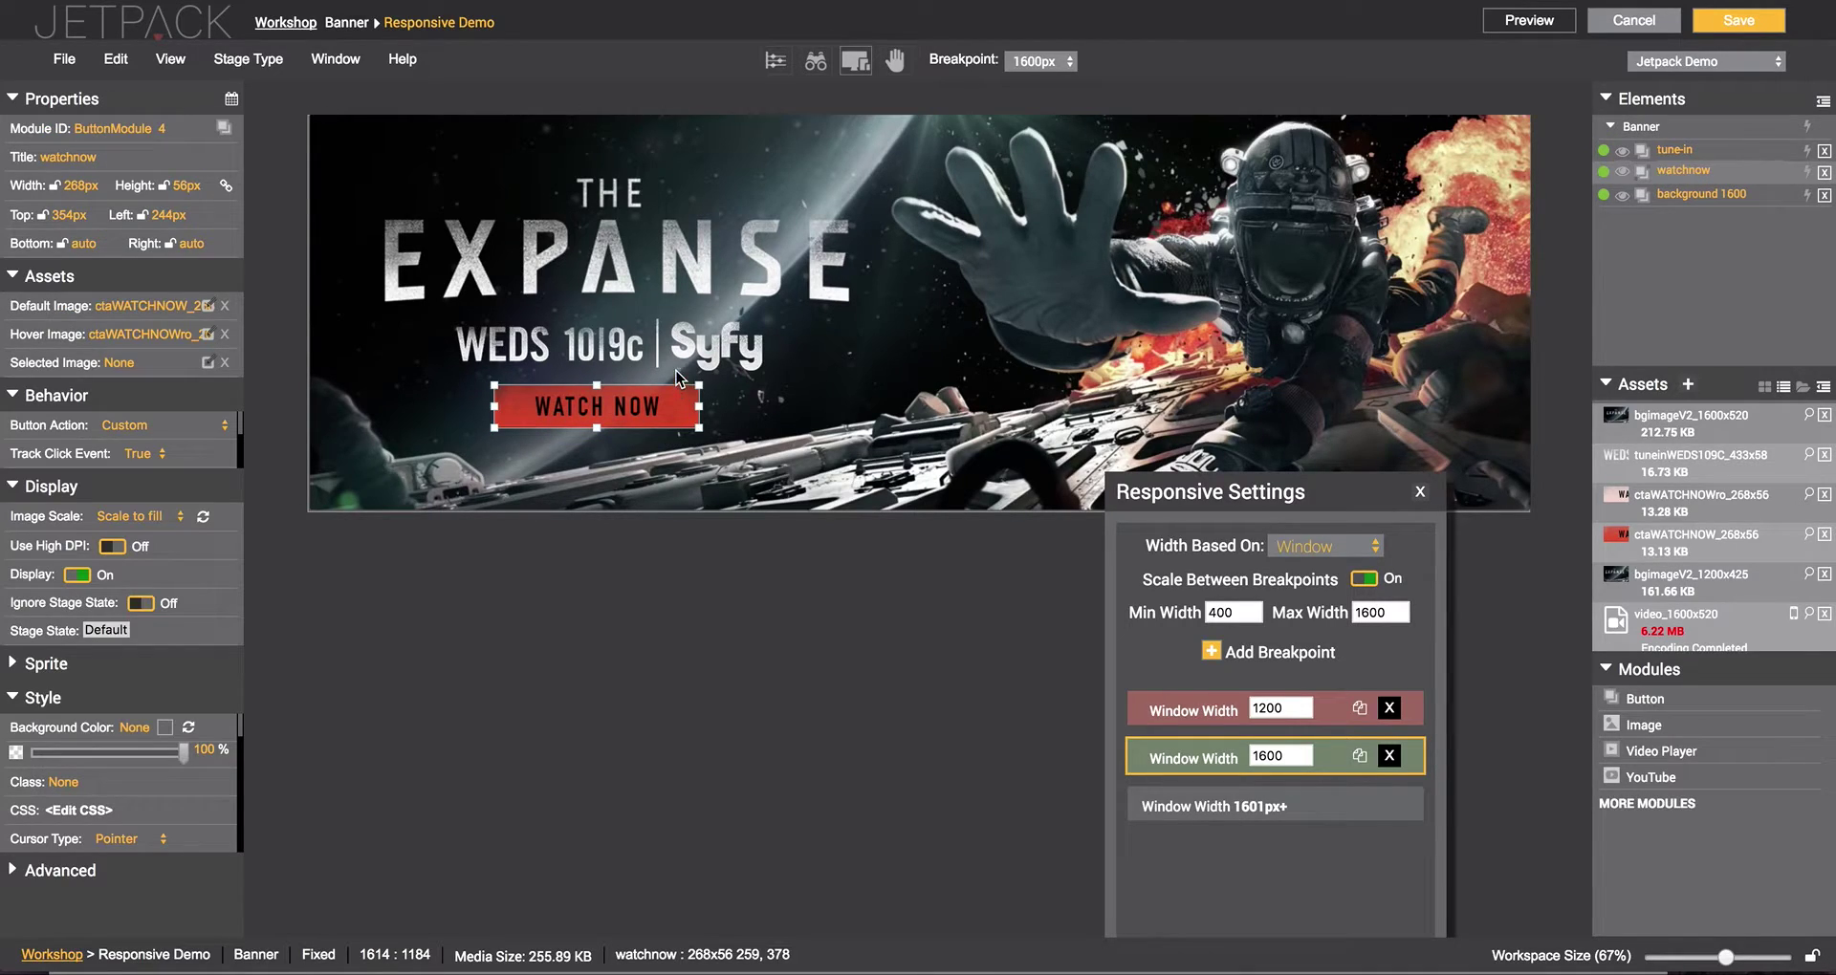
{"action": "left_click", "coordinate": [674, 360]}
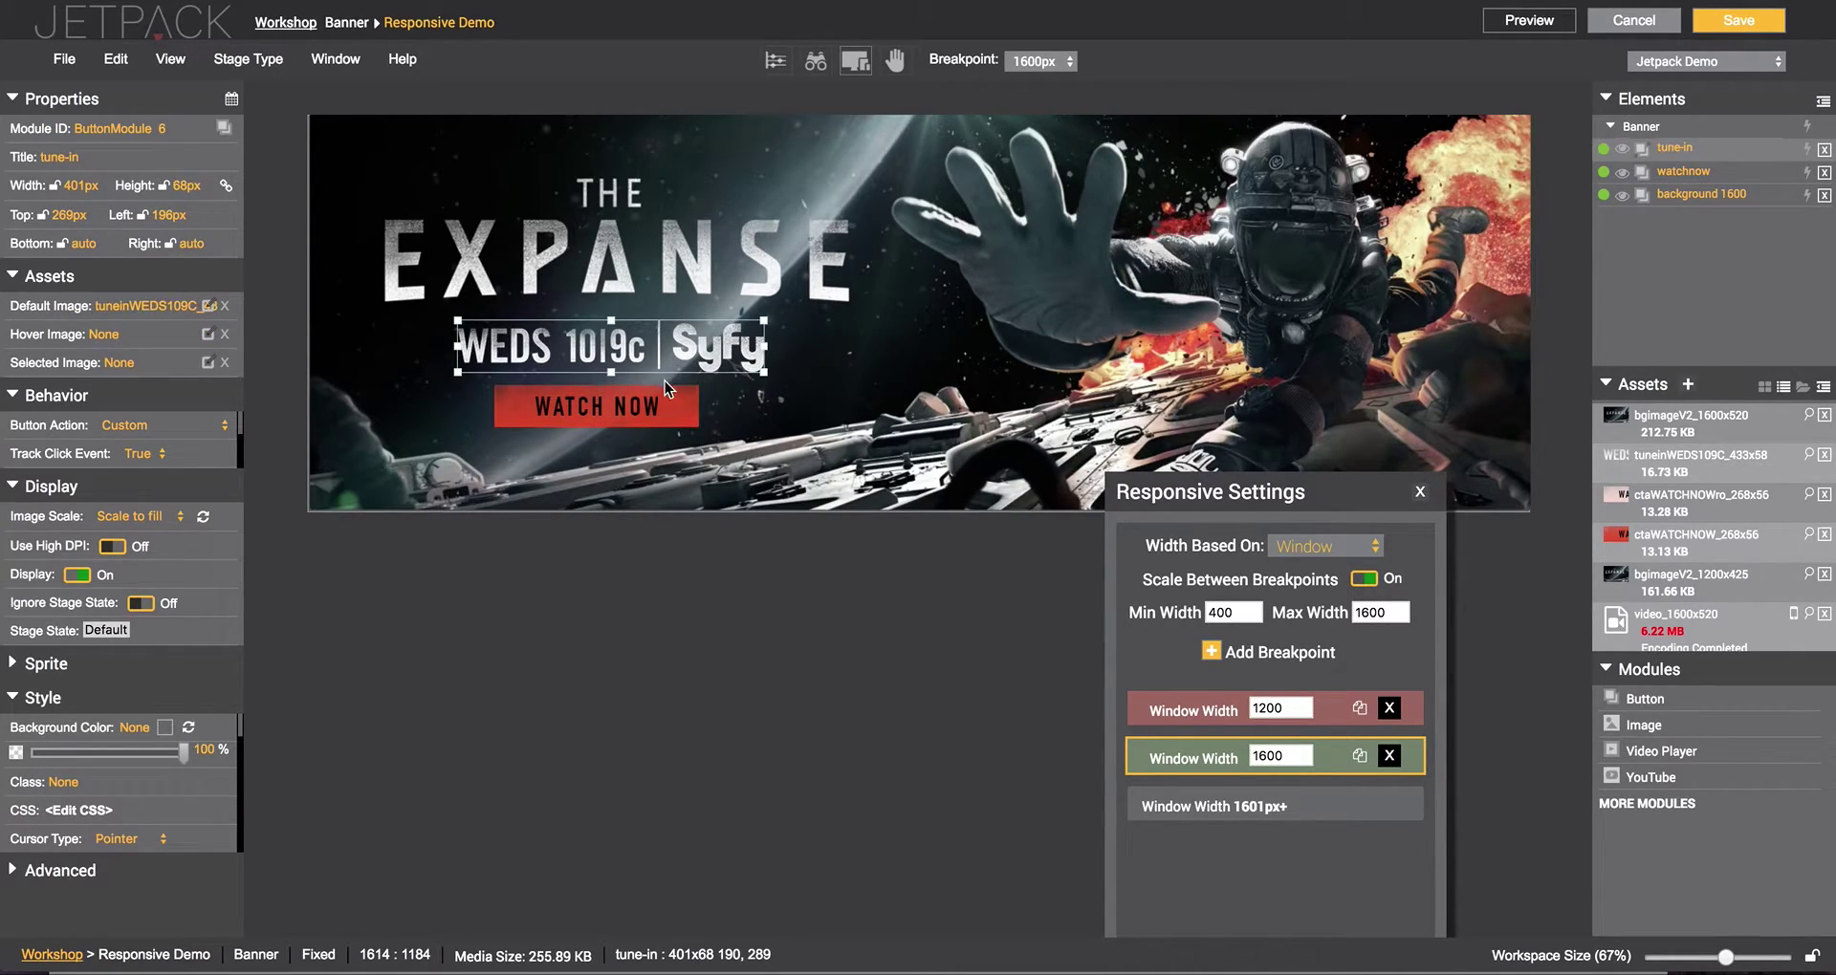
{"action": "left_click", "coordinate": [666, 413]}
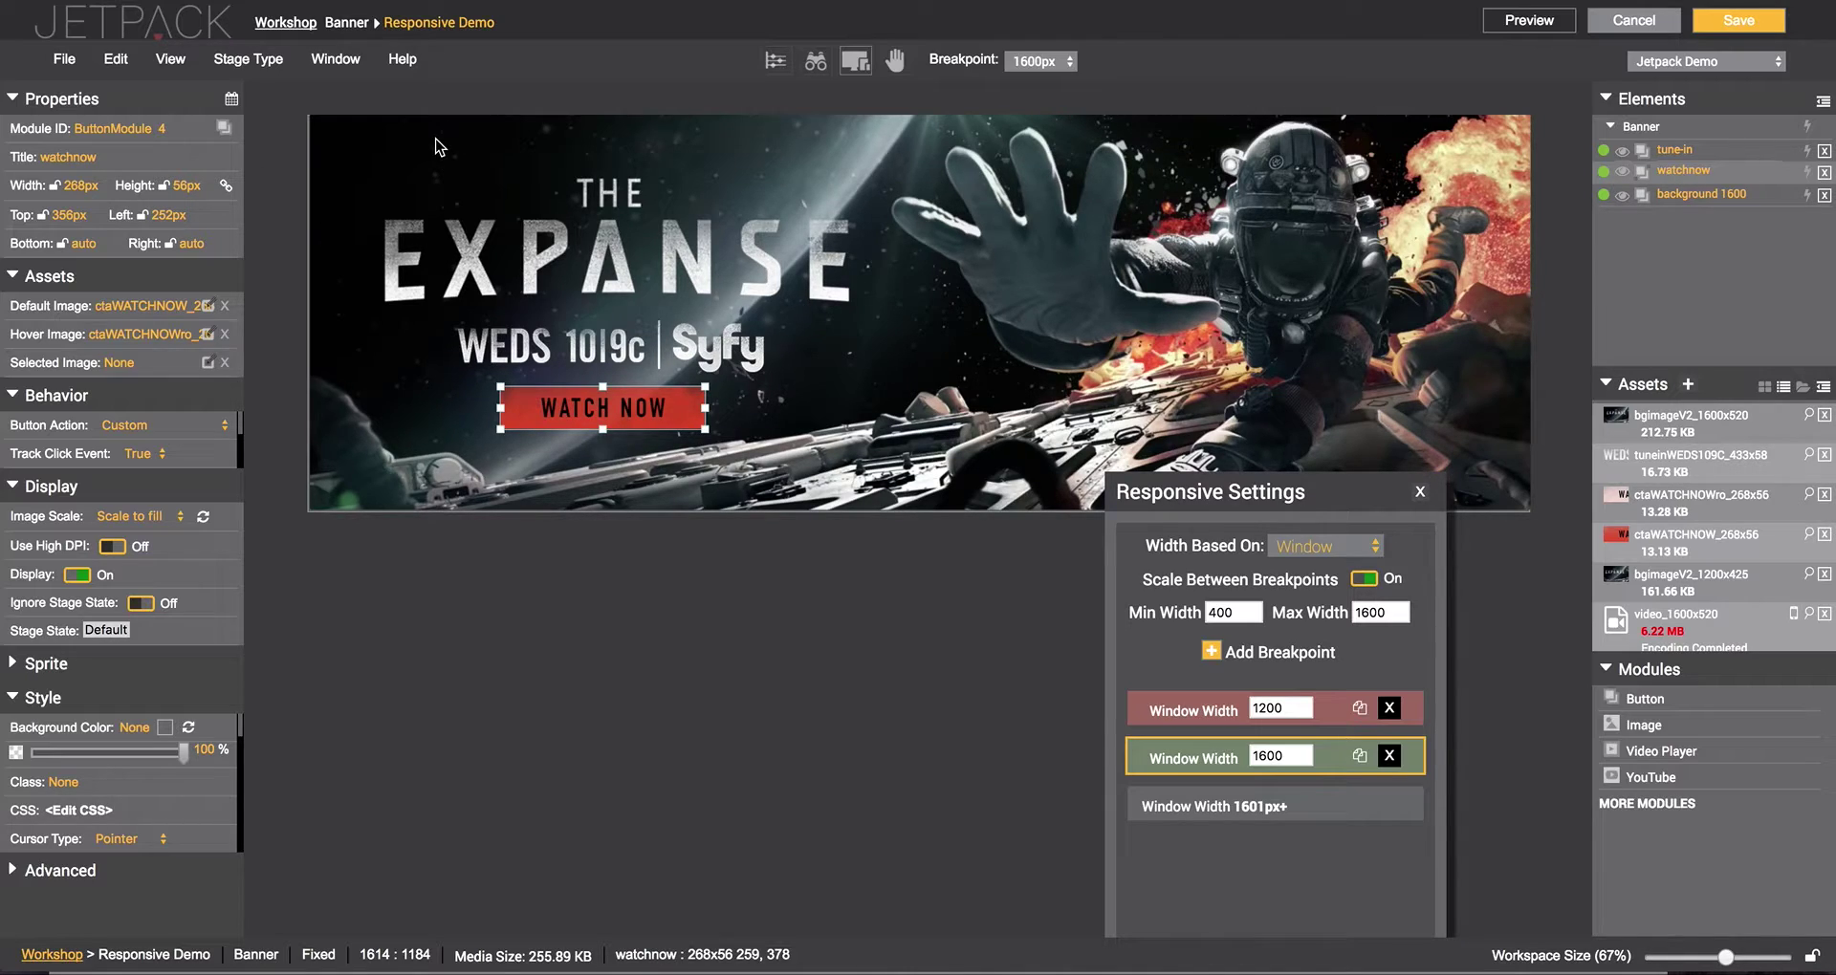
Step: Switch the stage between the 1200px and 1600px breakpoints to compare them, ending on 1200px
{"action": "left_click", "coordinate": [1179, 714]}
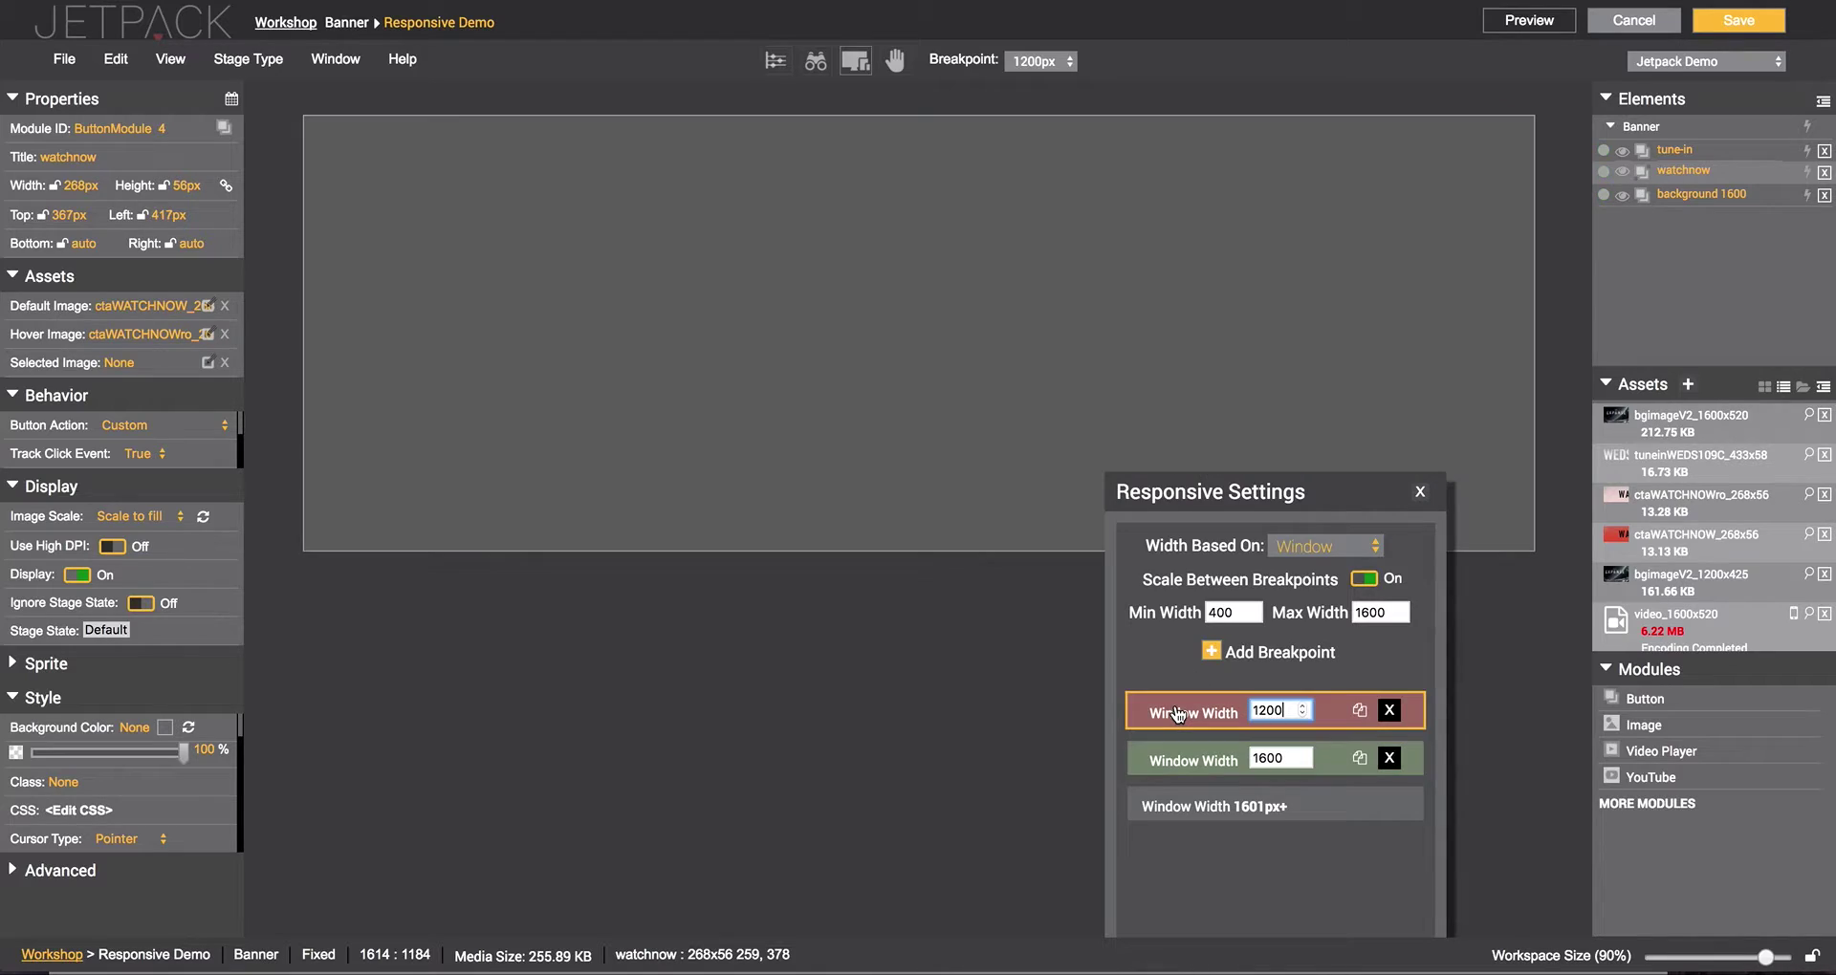
{"action": "left_click", "coordinate": [1023, 64]}
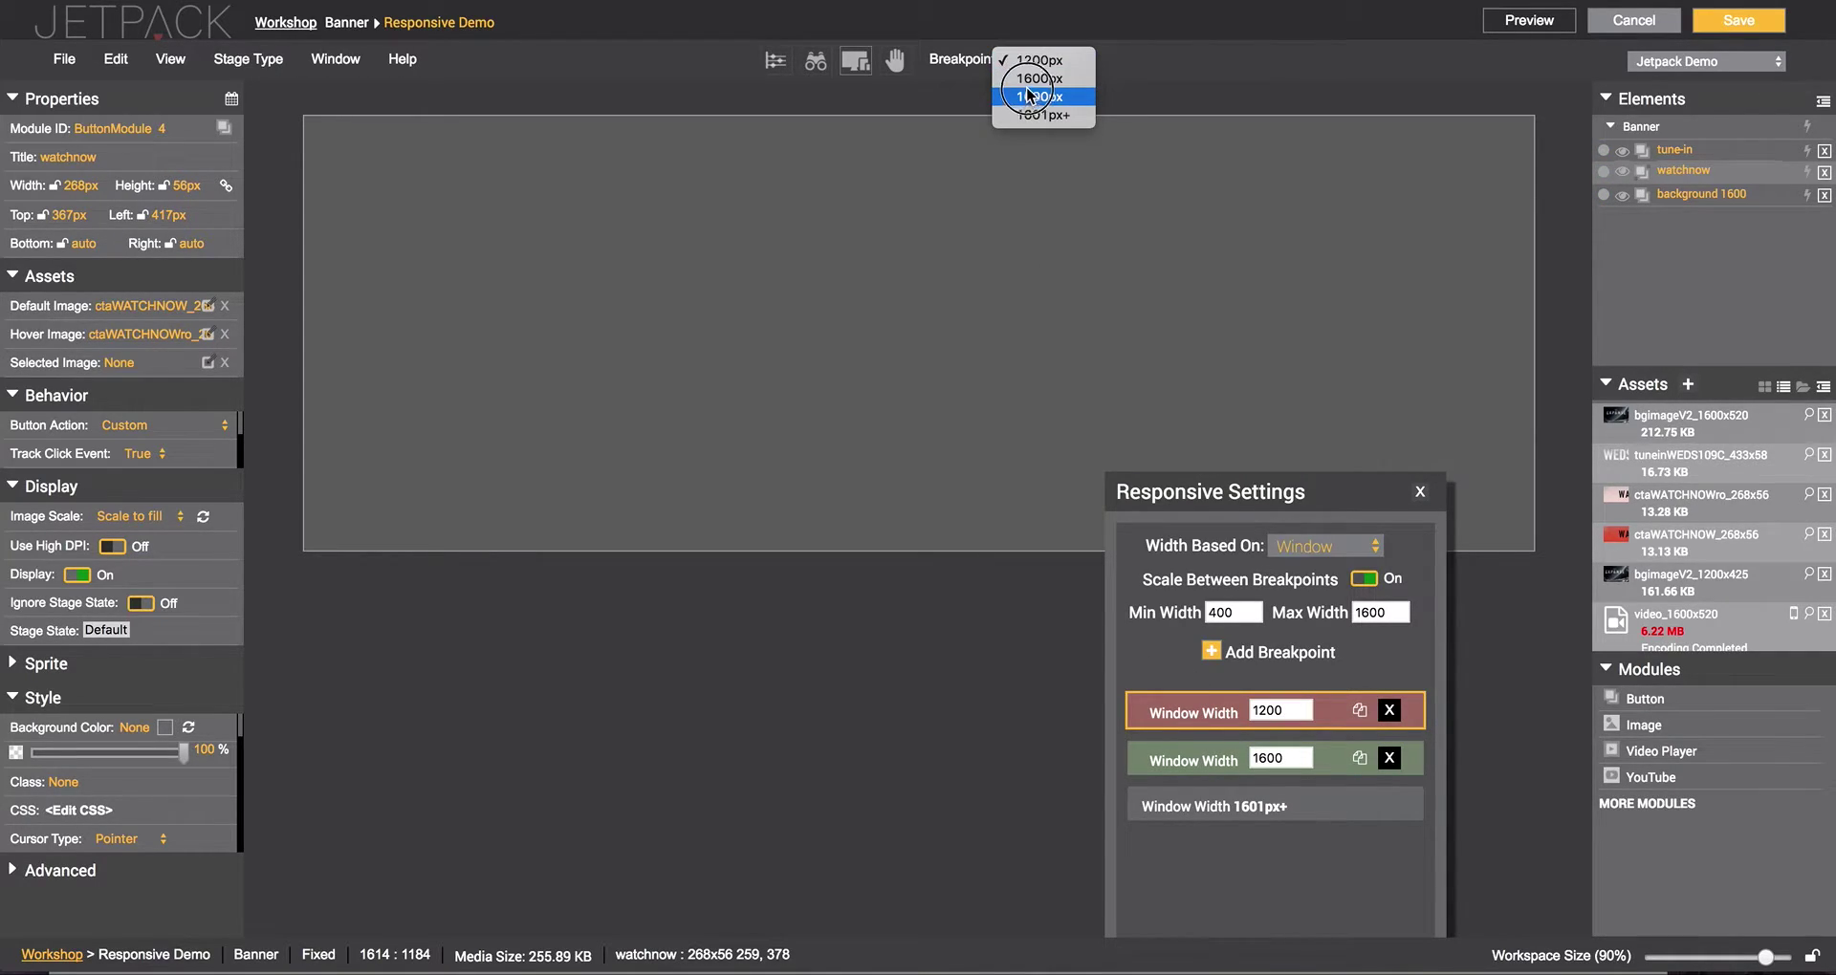
{"action": "left_click", "coordinate": [1029, 86]}
{"action": "left_click", "coordinate": [1040, 60]}
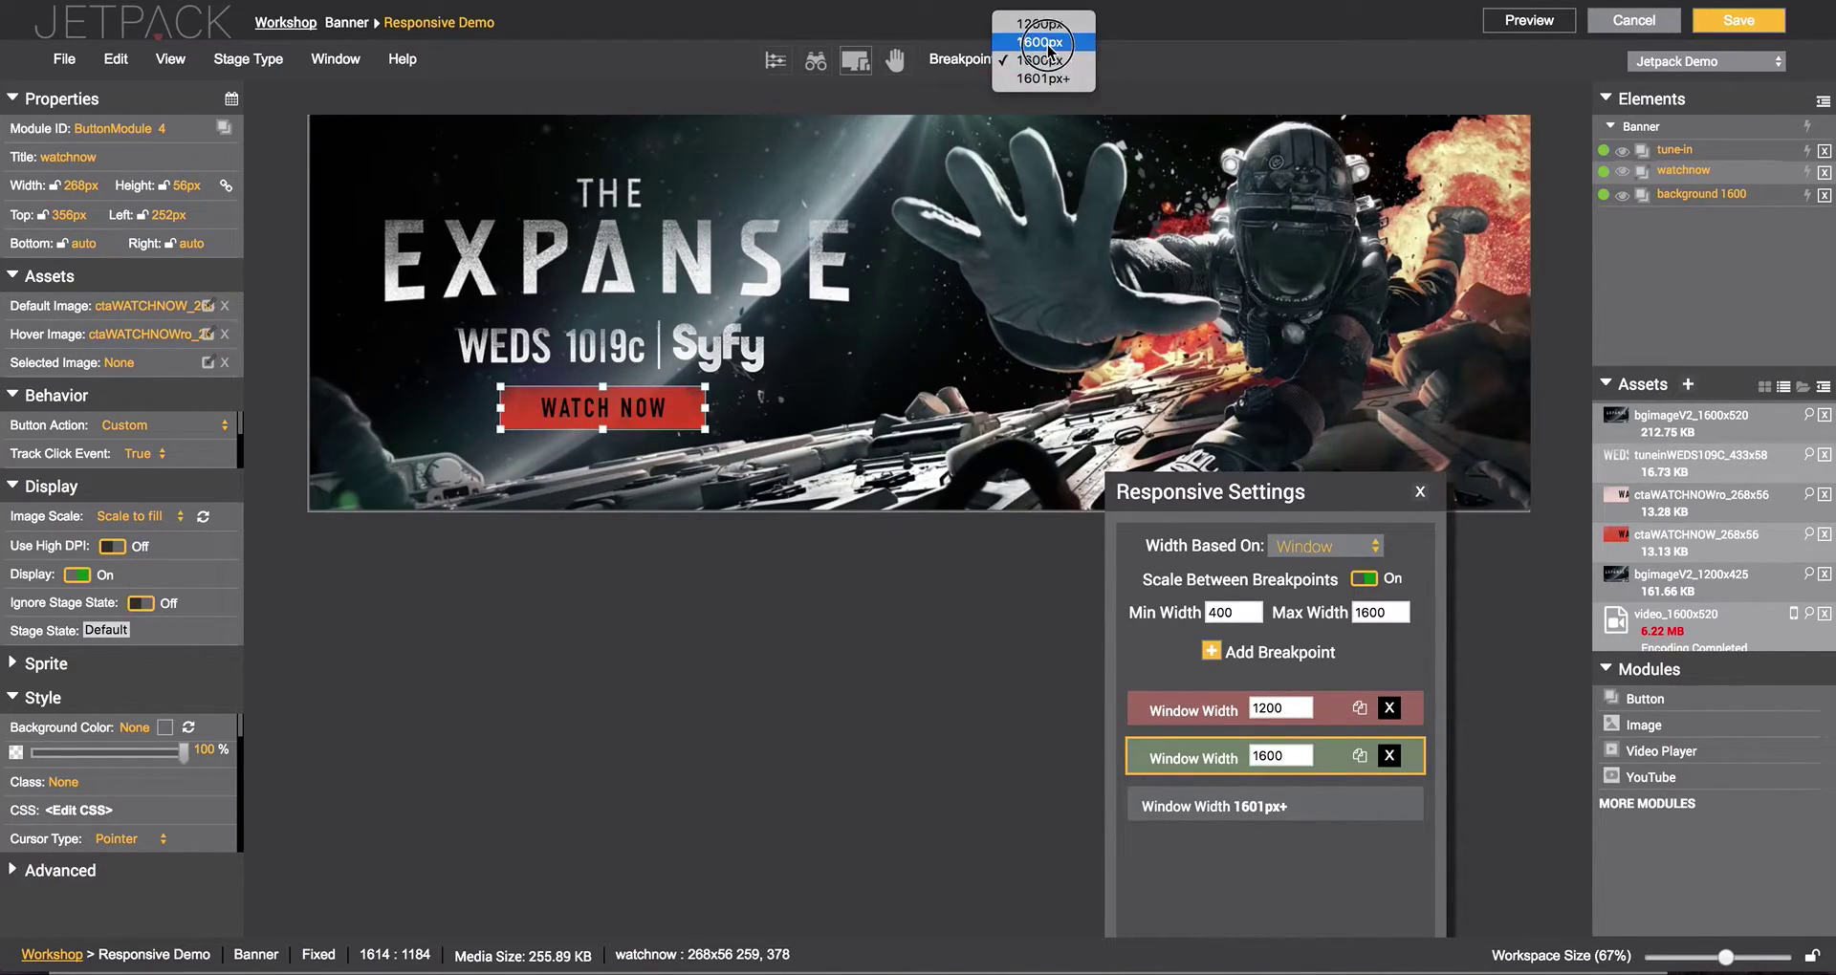
{"action": "left_click", "coordinate": [1040, 61]}
{"action": "key", "text": "Up"}
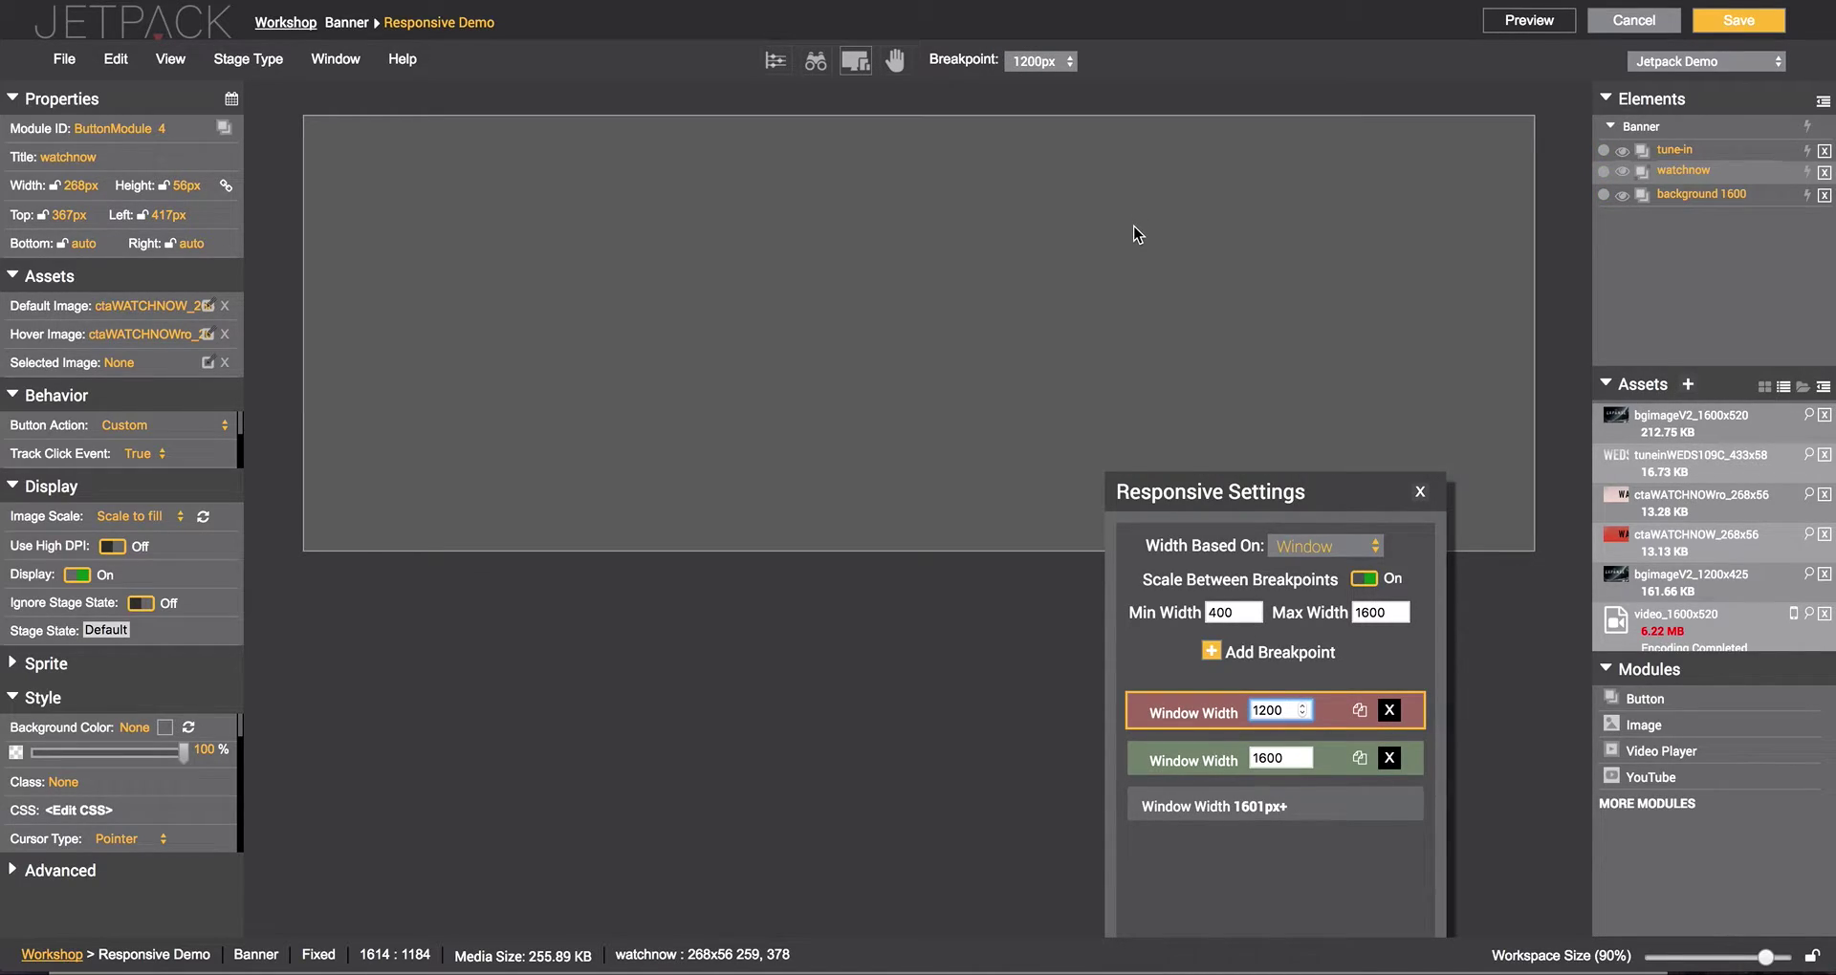
Step: Turn on tune-in and watchnow for the 1200 breakpoint, placing tune-in at about Top 270 px, Left 132 px with watchnow above it
{"action": "left_click", "coordinate": [1604, 150]}
{"action": "left_click", "coordinate": [1603, 173]}
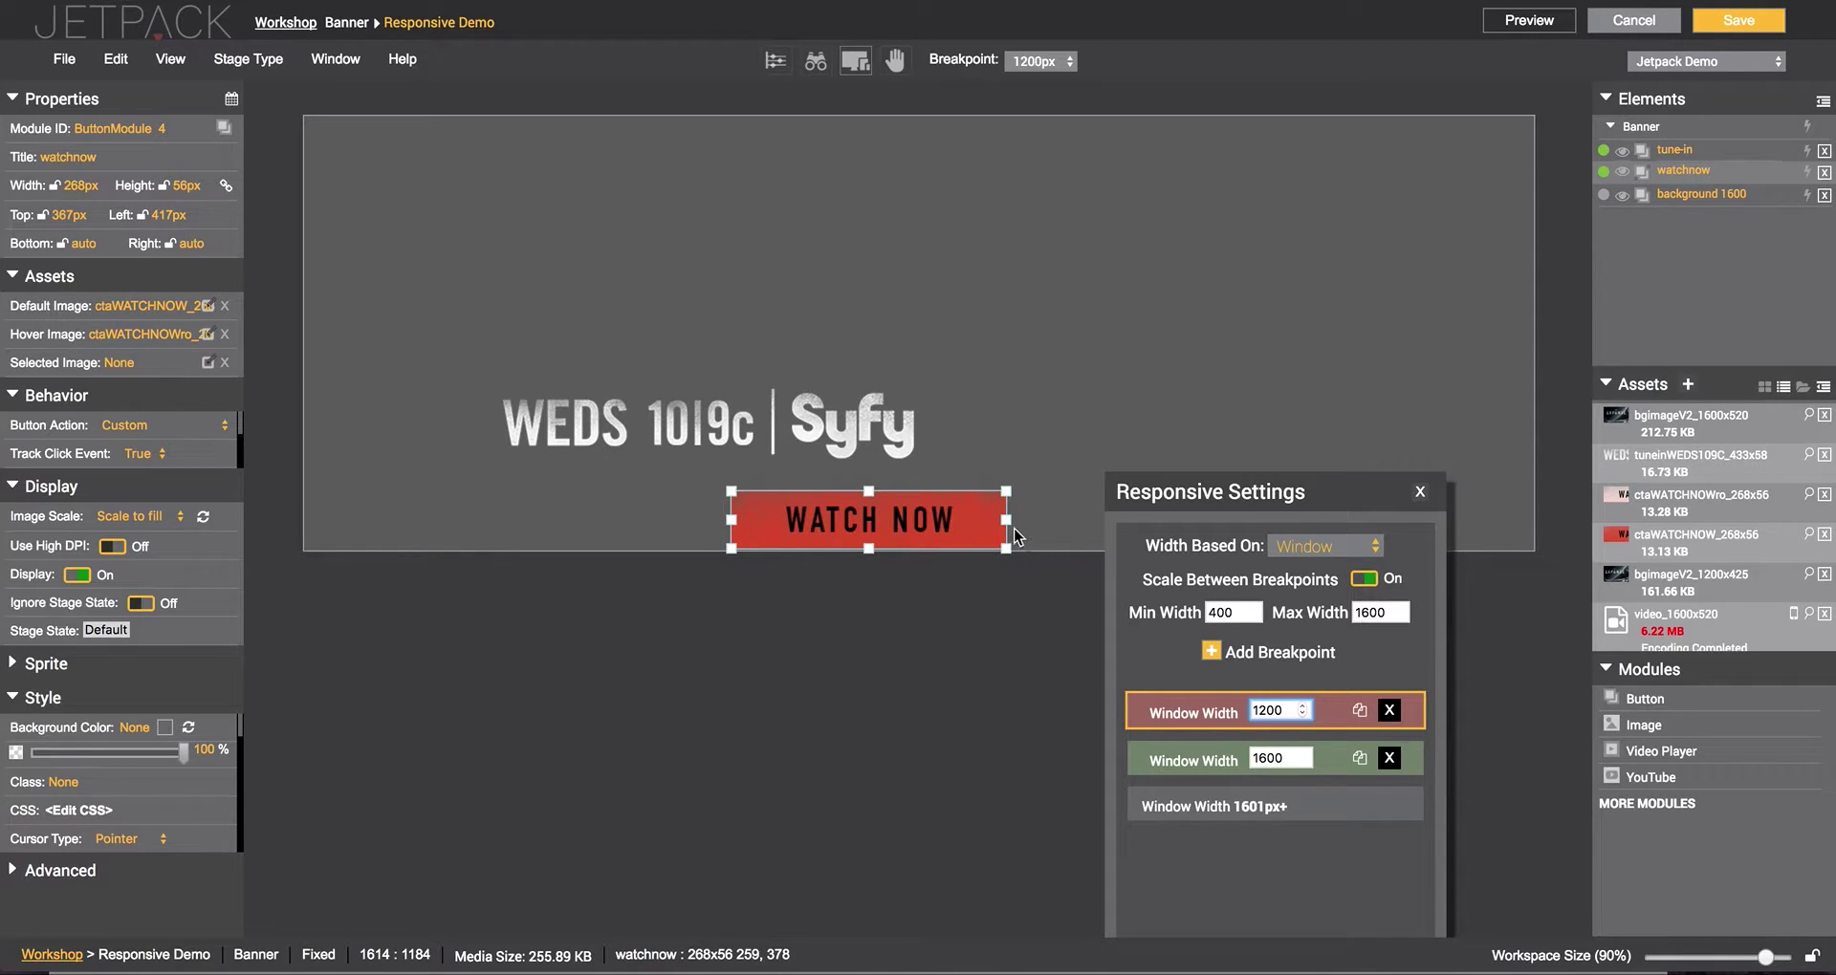
{"action": "left_click_drag", "start_coordinate": [966, 524], "coordinate": [766, 344]}
{"action": "left_click_drag", "start_coordinate": [771, 427], "coordinate": [706, 427]}
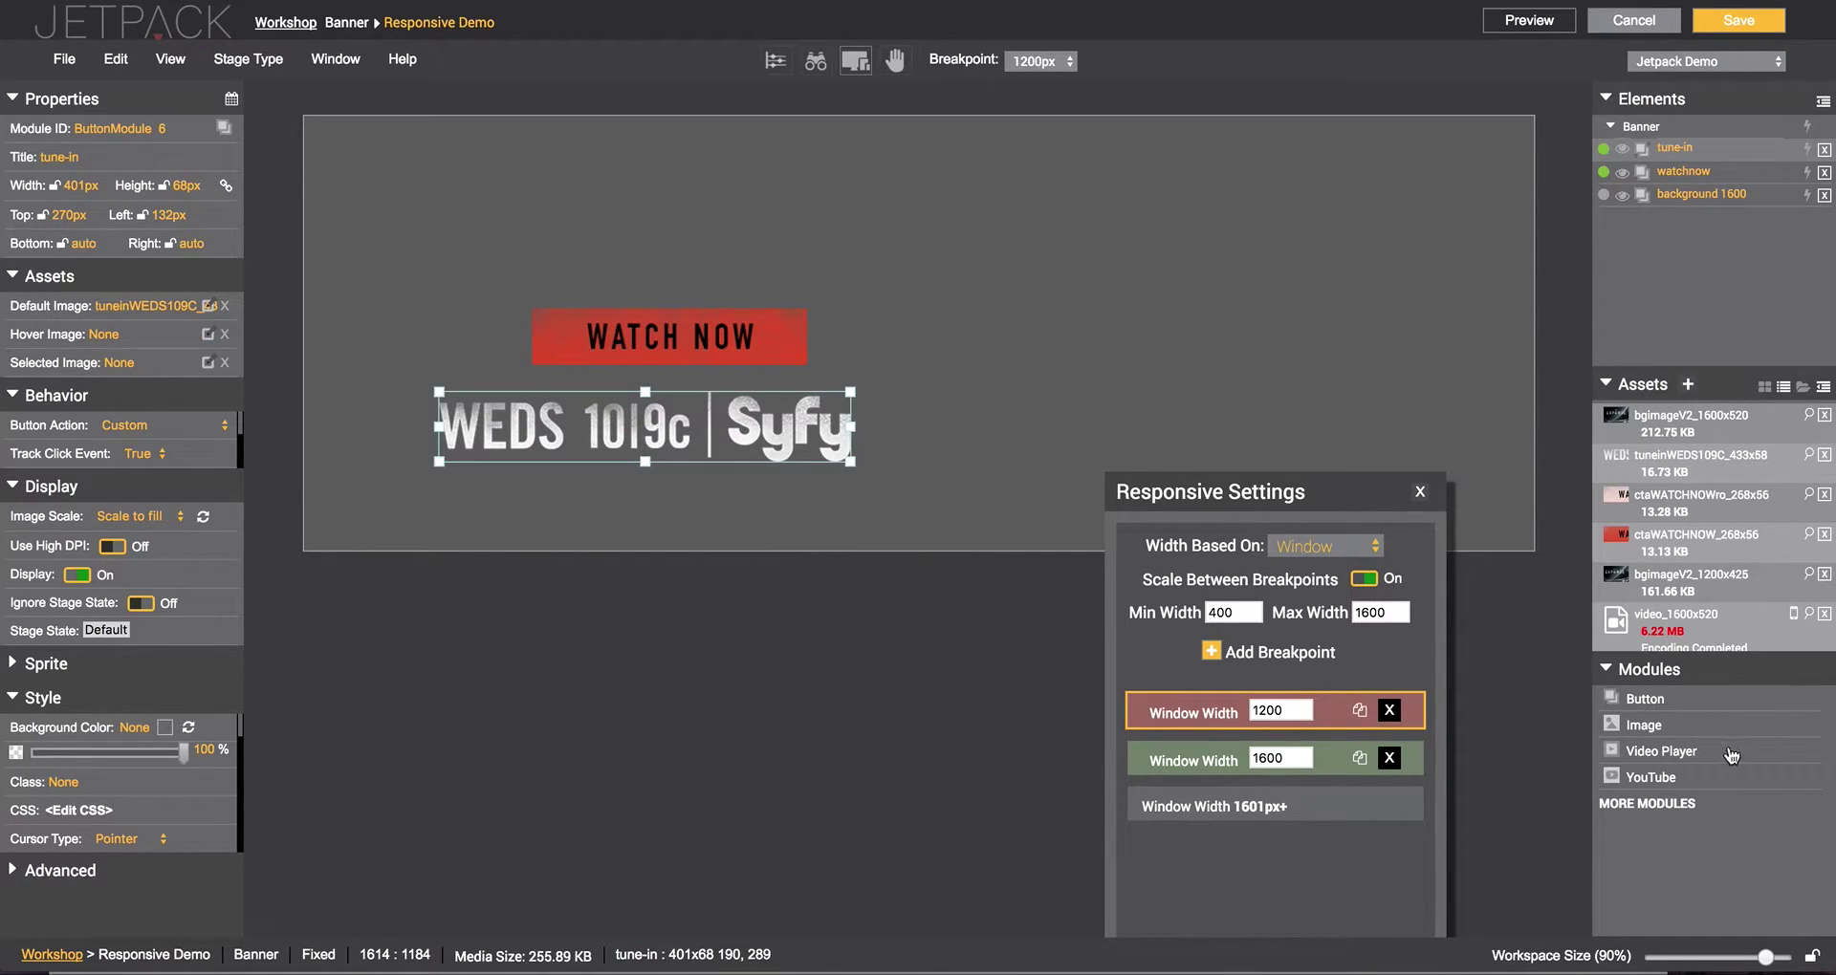
Step: Add the bgimageV2_1200x425 asset to the banner as a button module named background 1200, and order it below watchnow in the element stack
{"action": "scroll", "coordinate": [1709, 633], "scroll_direction": "down", "scroll_amount": 1}
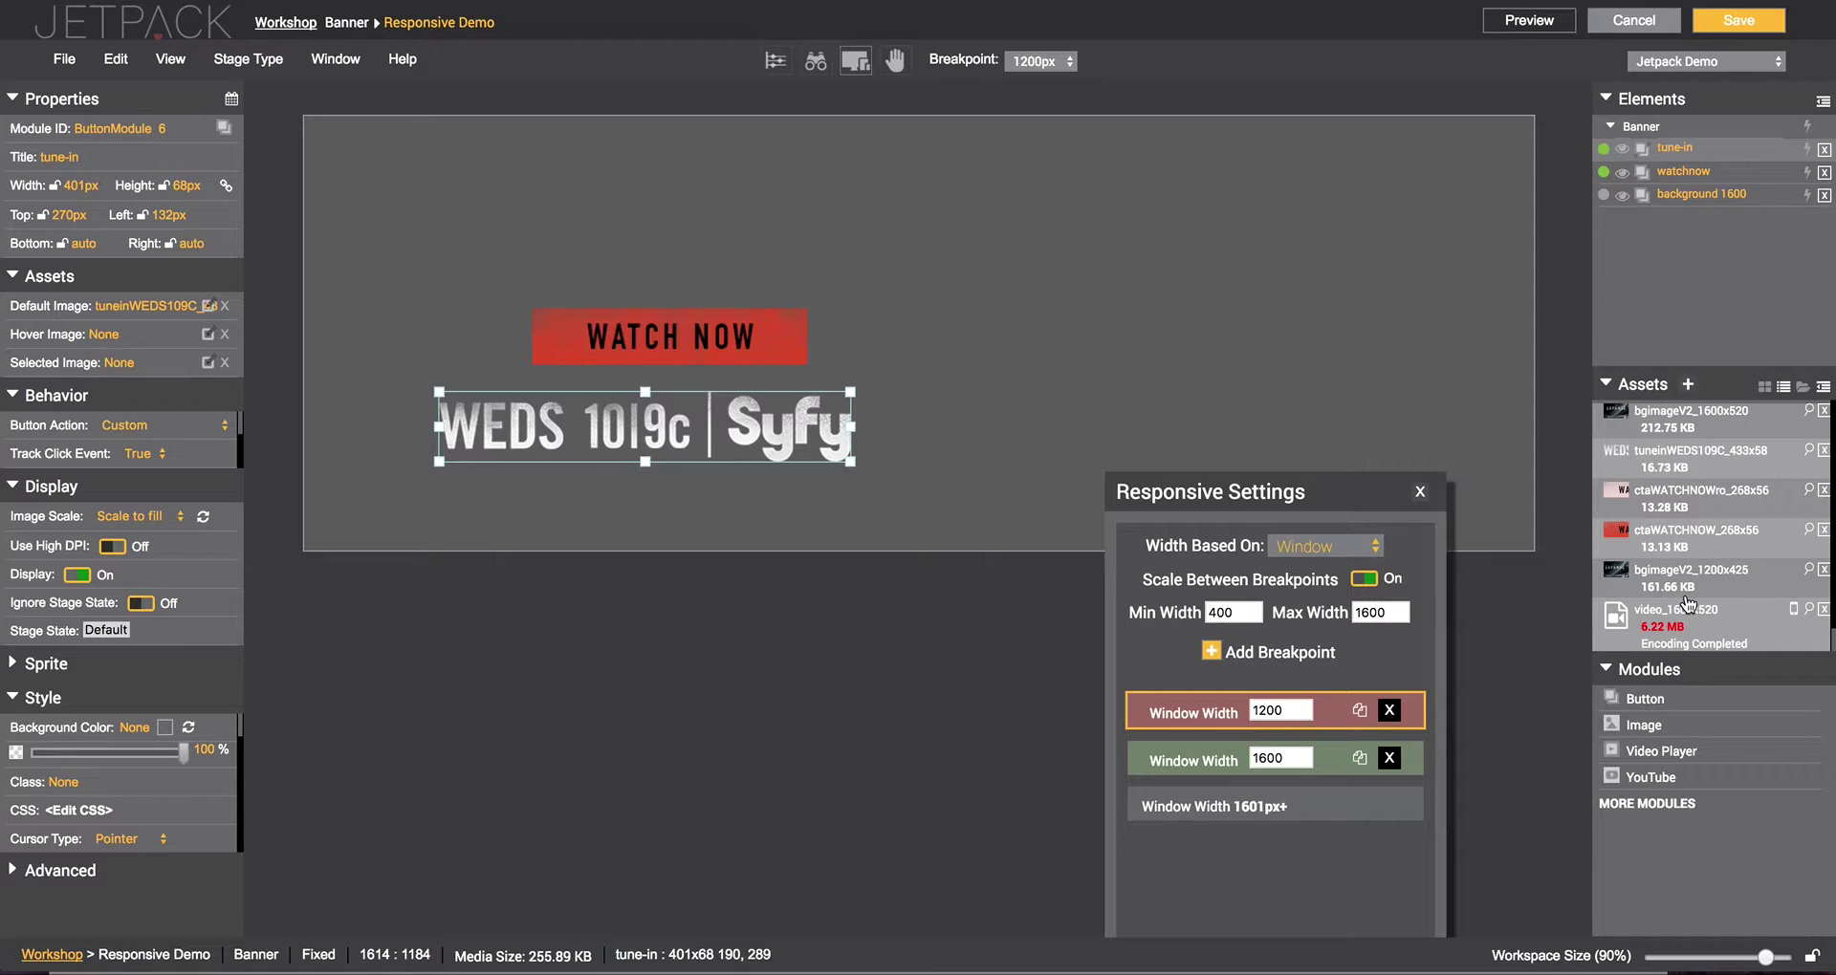
{"action": "left_click_drag", "start_coordinate": [1692, 578], "coordinate": [398, 125]}
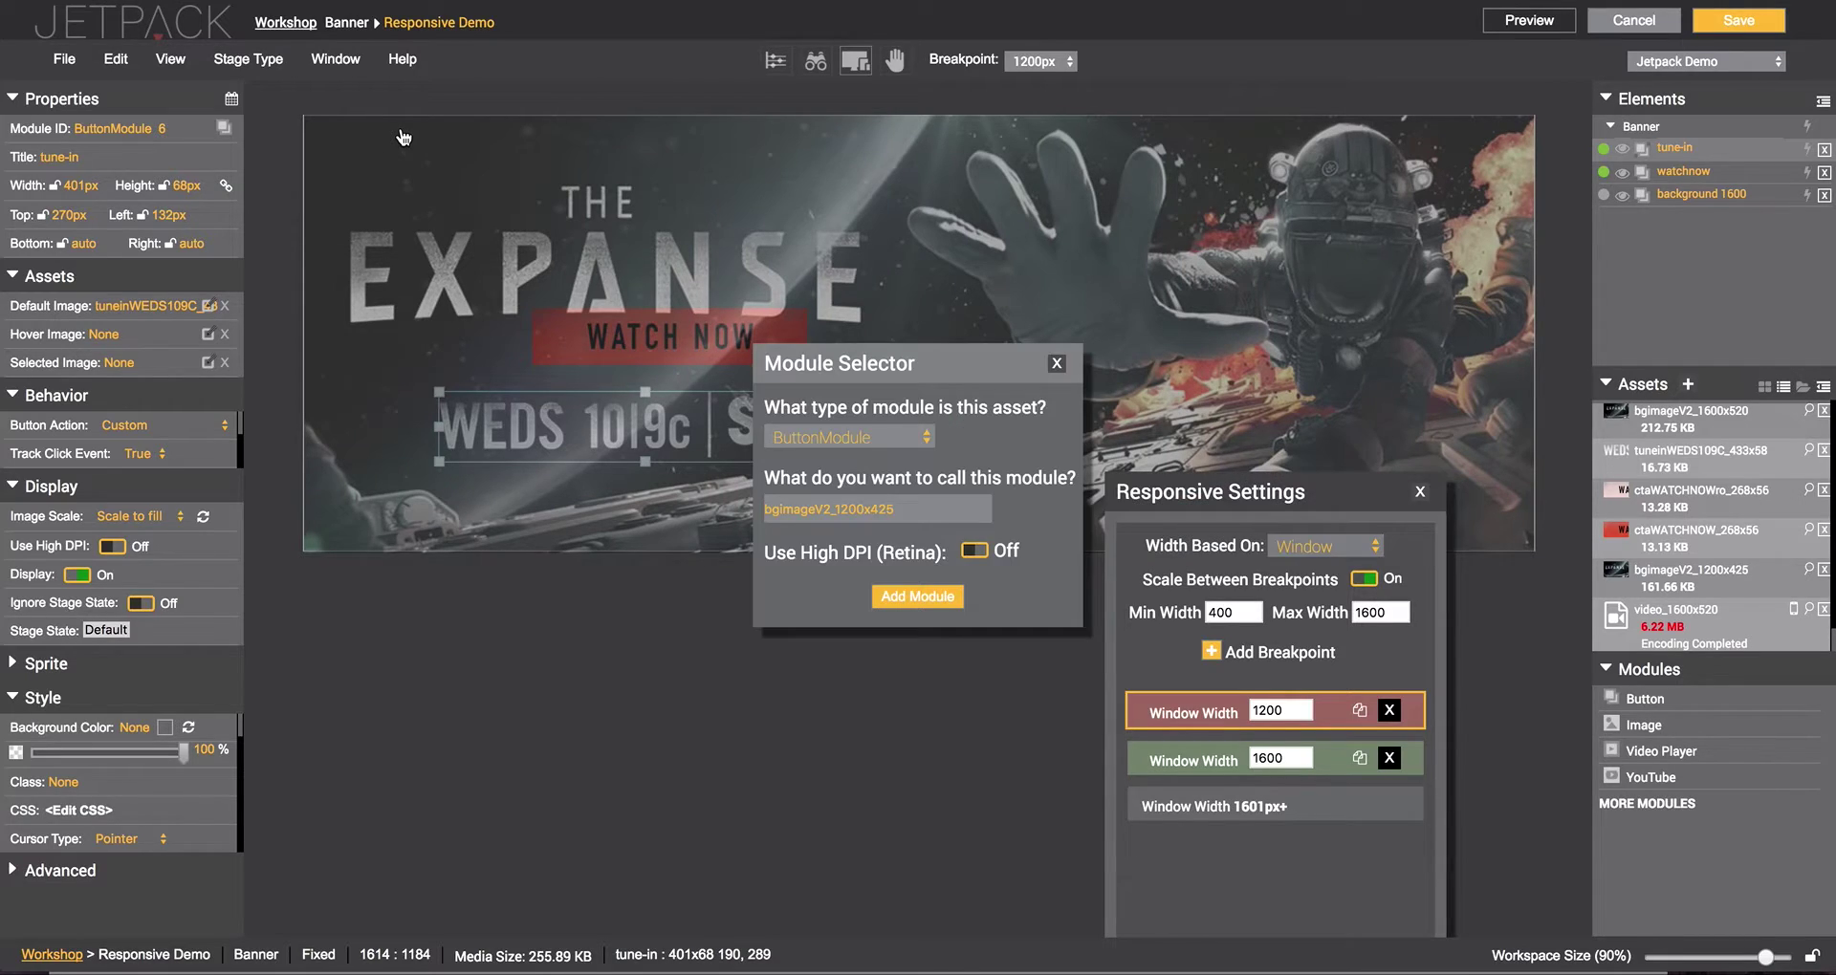
{"action": "double_click", "coordinate": [856, 512]}
{"action": "type", "text": "background 1200"}
{"action": "left_click", "coordinate": [926, 608]}
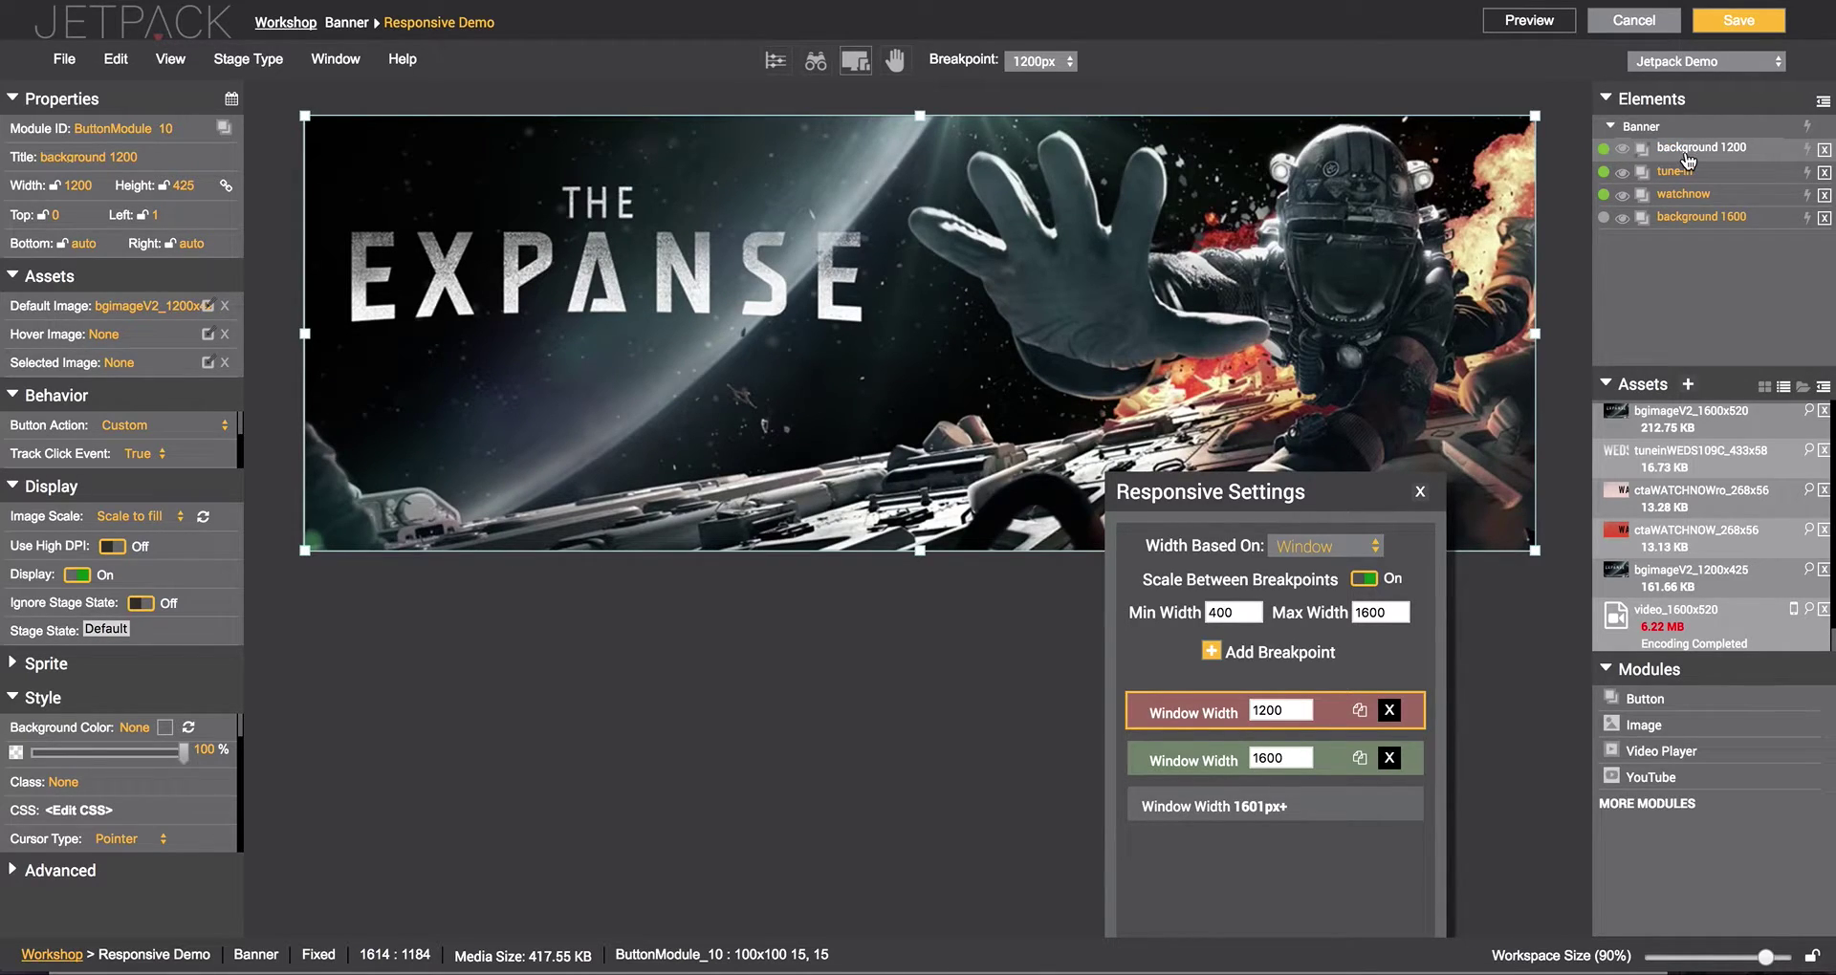
{"action": "left_click_drag", "start_coordinate": [1692, 153], "coordinate": [1692, 216]}
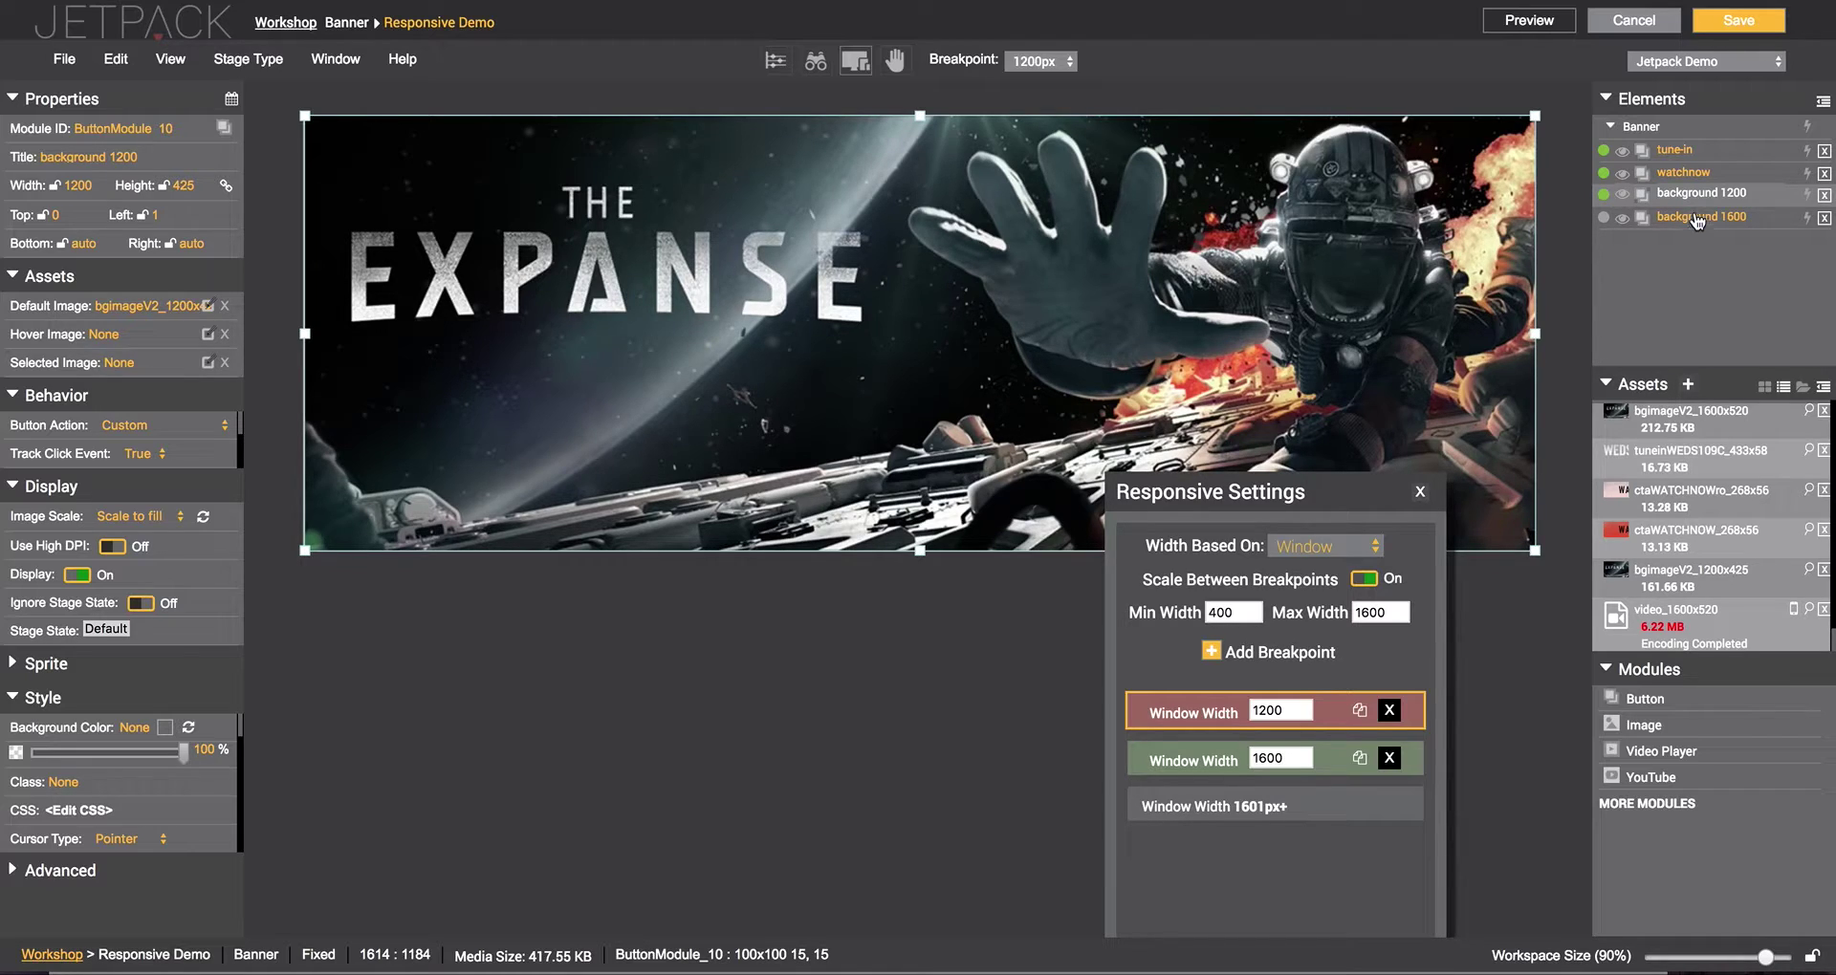
Step: Move tune-in beneath the Expanse title at about Top 218 px, Left 104 px, and place watchnow to its lower right
{"action": "left_click", "coordinate": [1685, 174]}
{"action": "left_click_drag", "start_coordinate": [719, 318], "coordinate": [657, 342]}
{"action": "left_click_drag", "start_coordinate": [640, 428], "coordinate": [596, 453]}
{"action": "left_click_drag", "start_coordinate": [623, 363], "coordinate": [1007, 427]}
{"action": "left_click_drag", "start_coordinate": [756, 454], "coordinate": [758, 373]}
{"action": "left_click", "coordinate": [758, 373]}
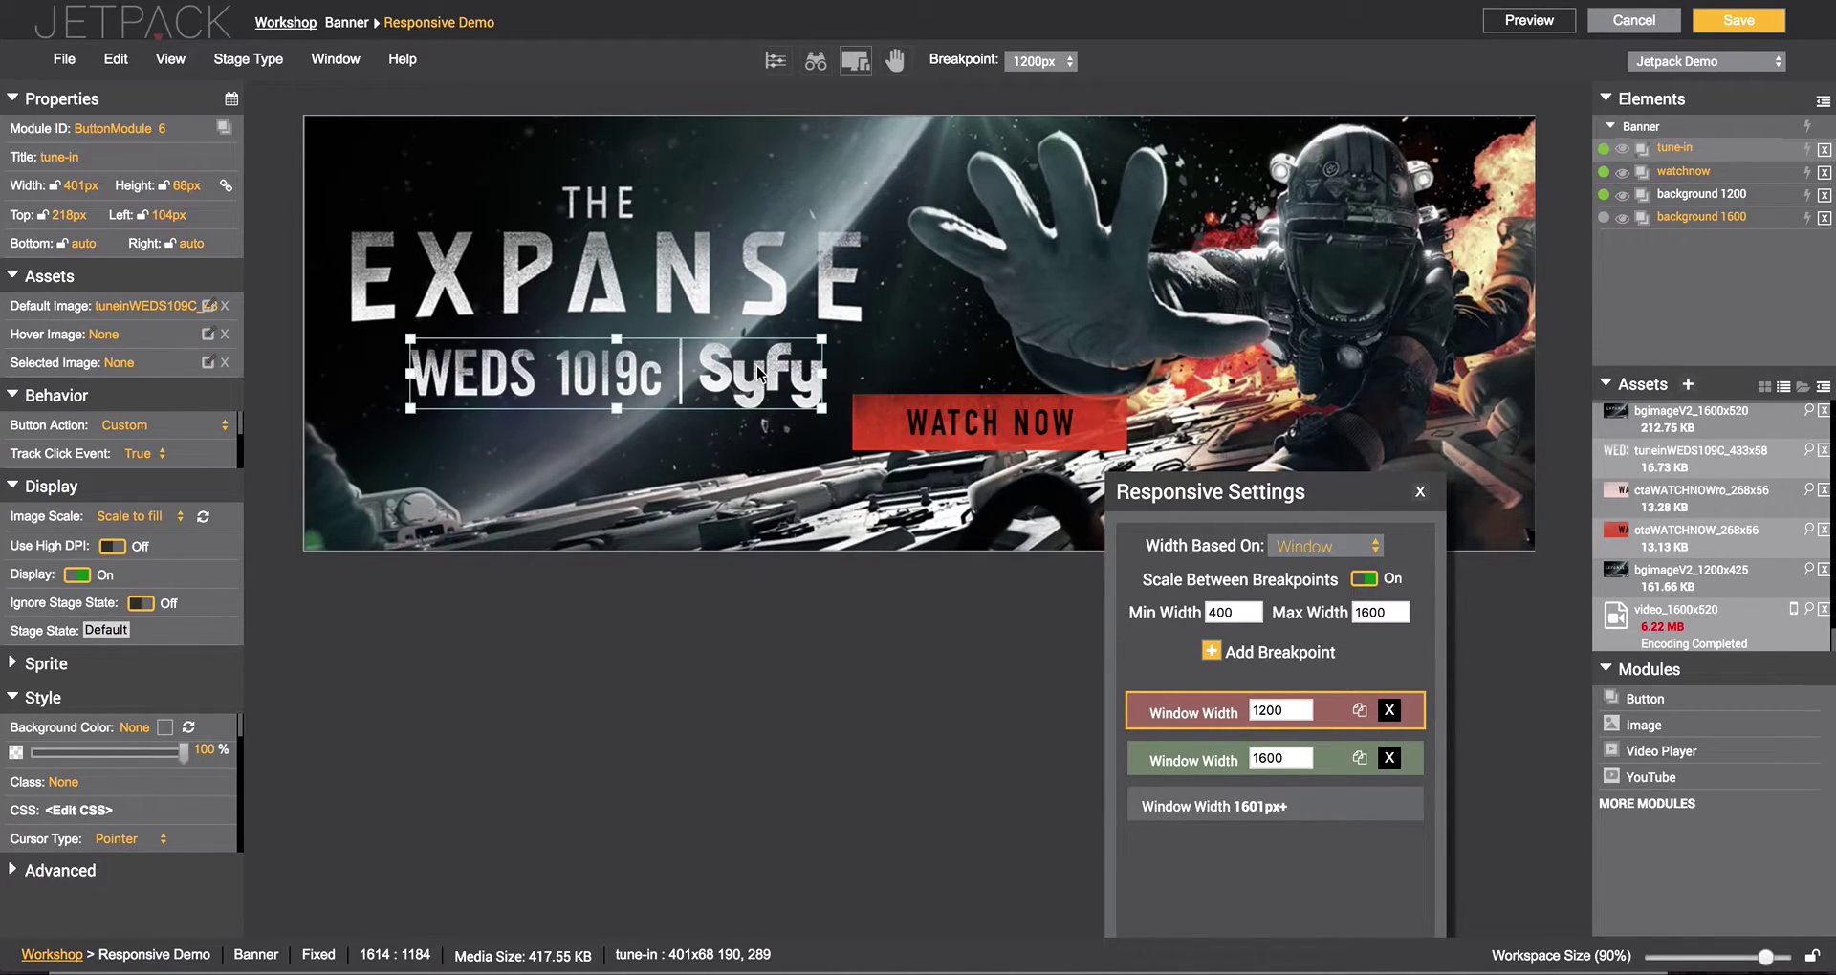
Step: Move watchnow beside the Syfy logo, level with tune-in, at about Top 225 px, Left 552 px in the 1200 layout
{"action": "left_click_drag", "start_coordinate": [1002, 432], "coordinate": [1019, 387]}
{"action": "left_click", "coordinate": [1020, 385]}
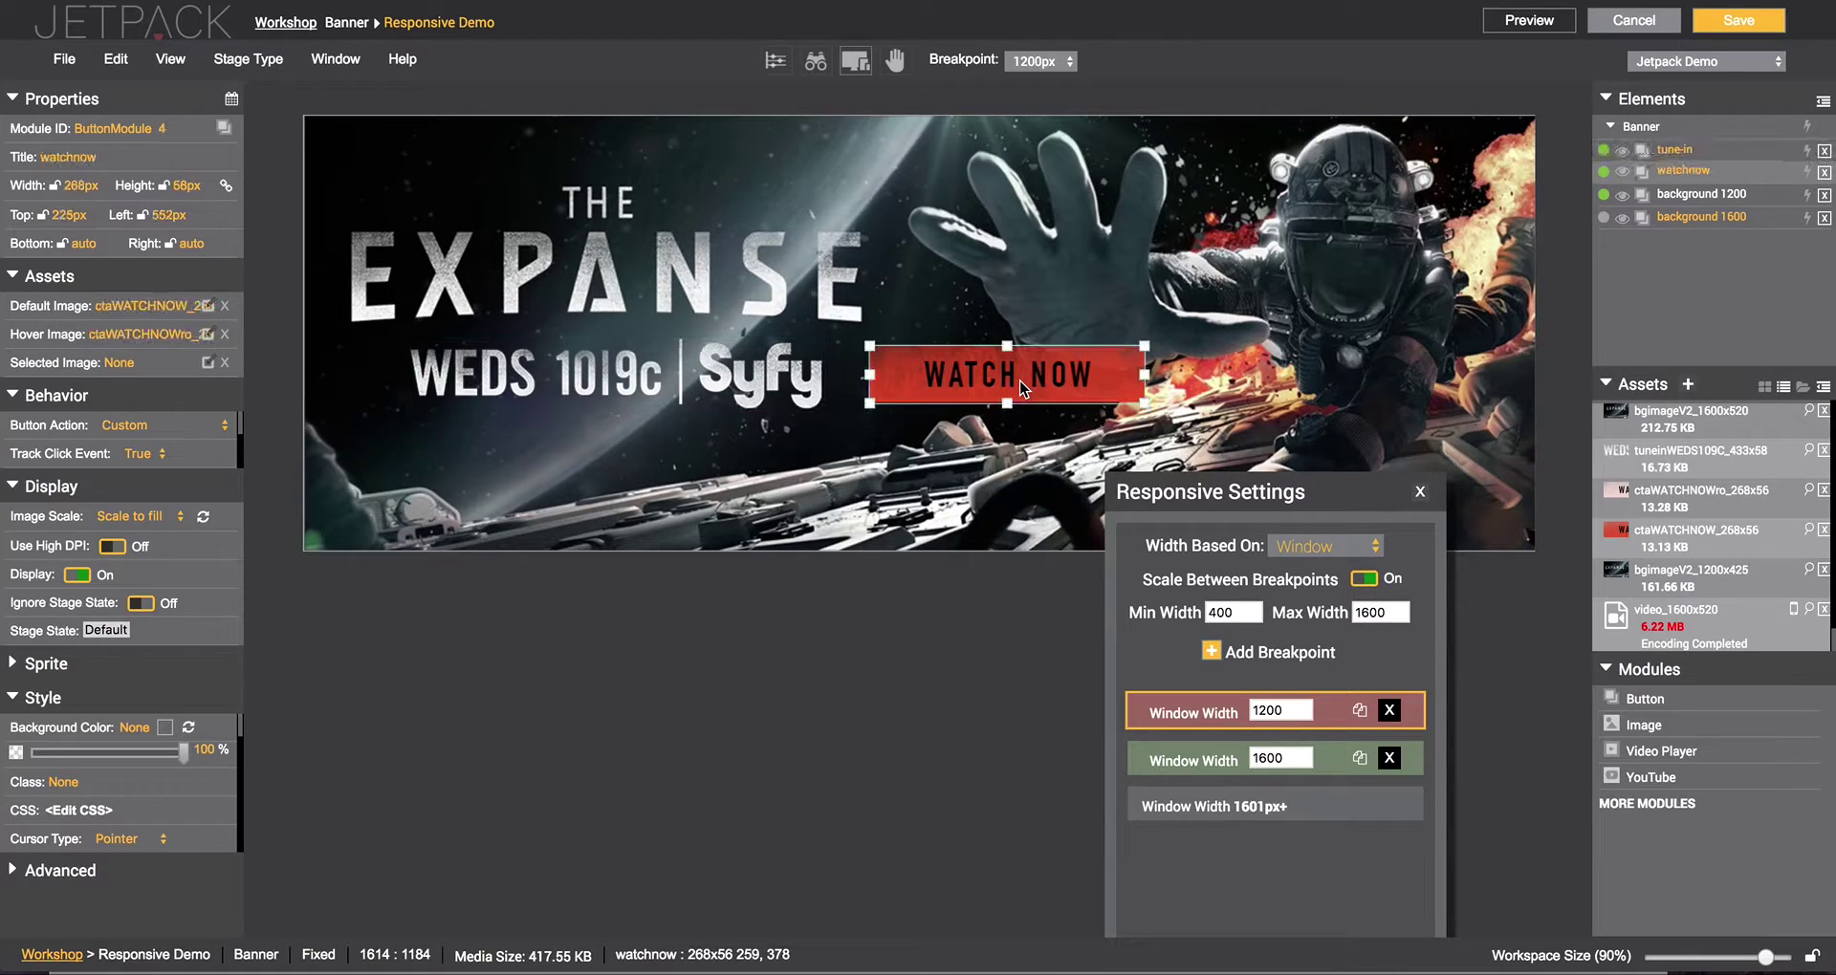
Step: Move the Responsive Settings panel clear of the banner and compare the 1200 and 1600 breakpoint layouts, ending on 1600
{"action": "left_click", "coordinate": [1061, 62]}
{"action": "left_click_drag", "start_coordinate": [1362, 494], "coordinate": [1336, 463]}
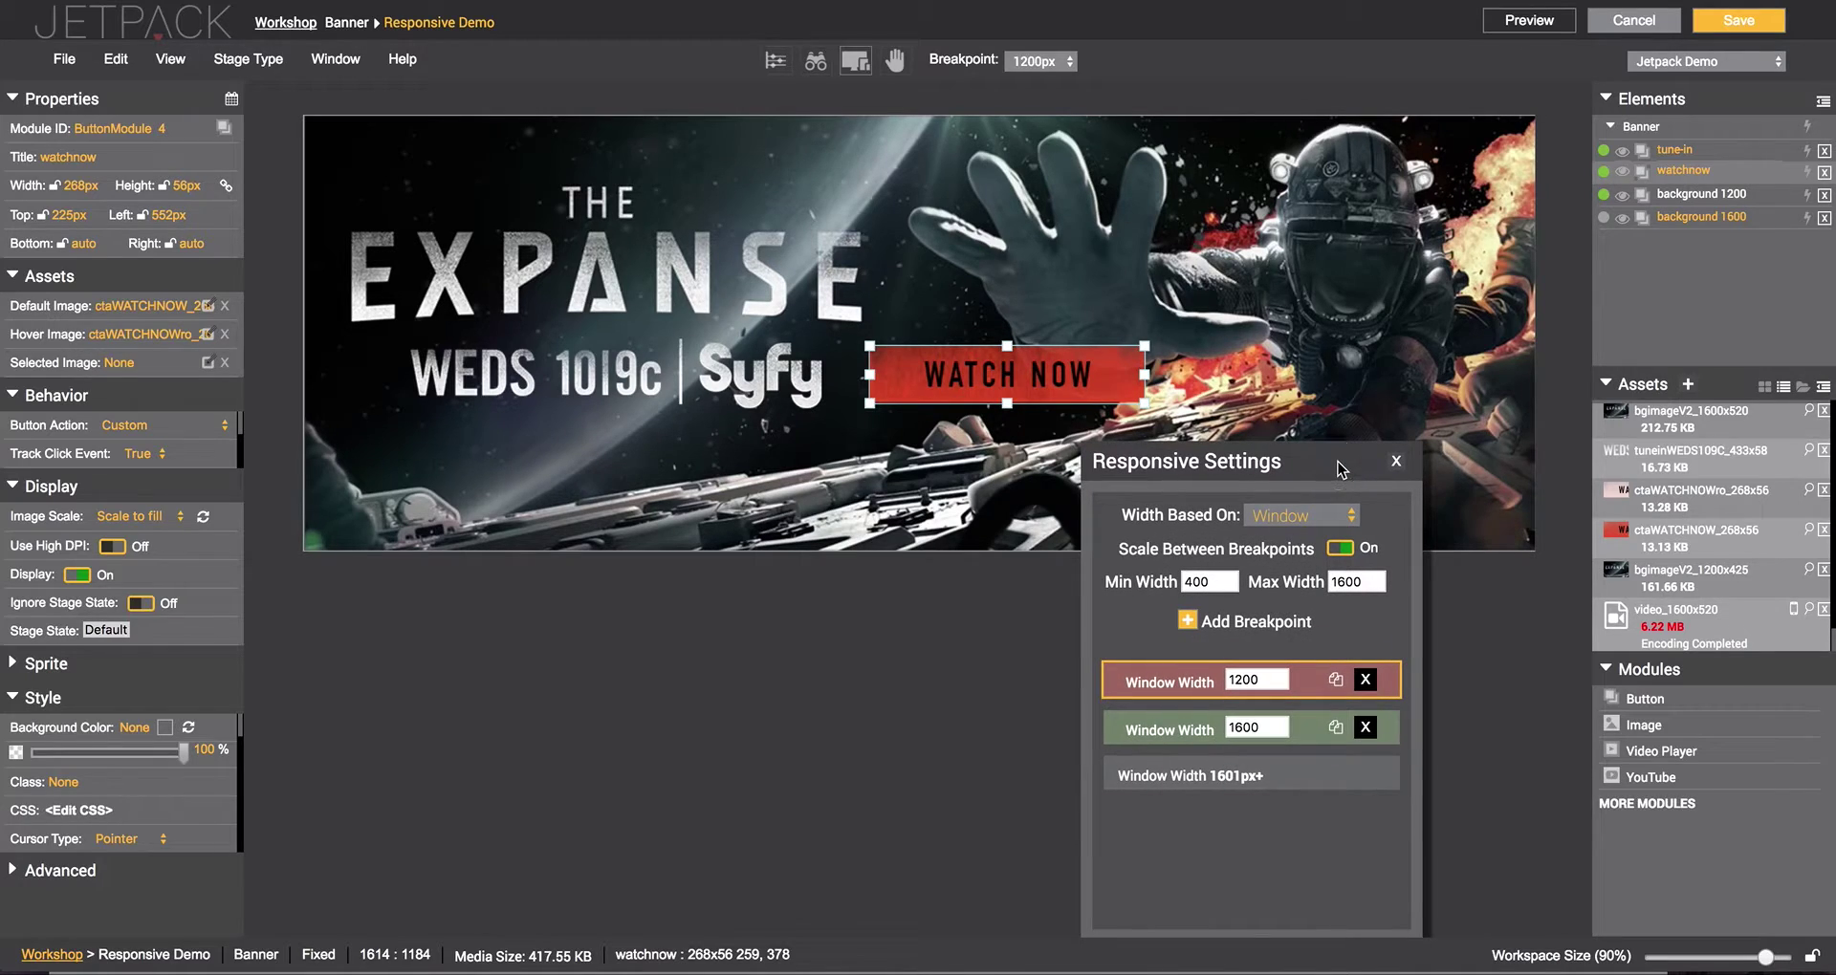
{"action": "left_click", "coordinate": [1168, 732]}
{"action": "left_click", "coordinate": [1174, 677]}
{"action": "left_click", "coordinate": [1178, 729]}
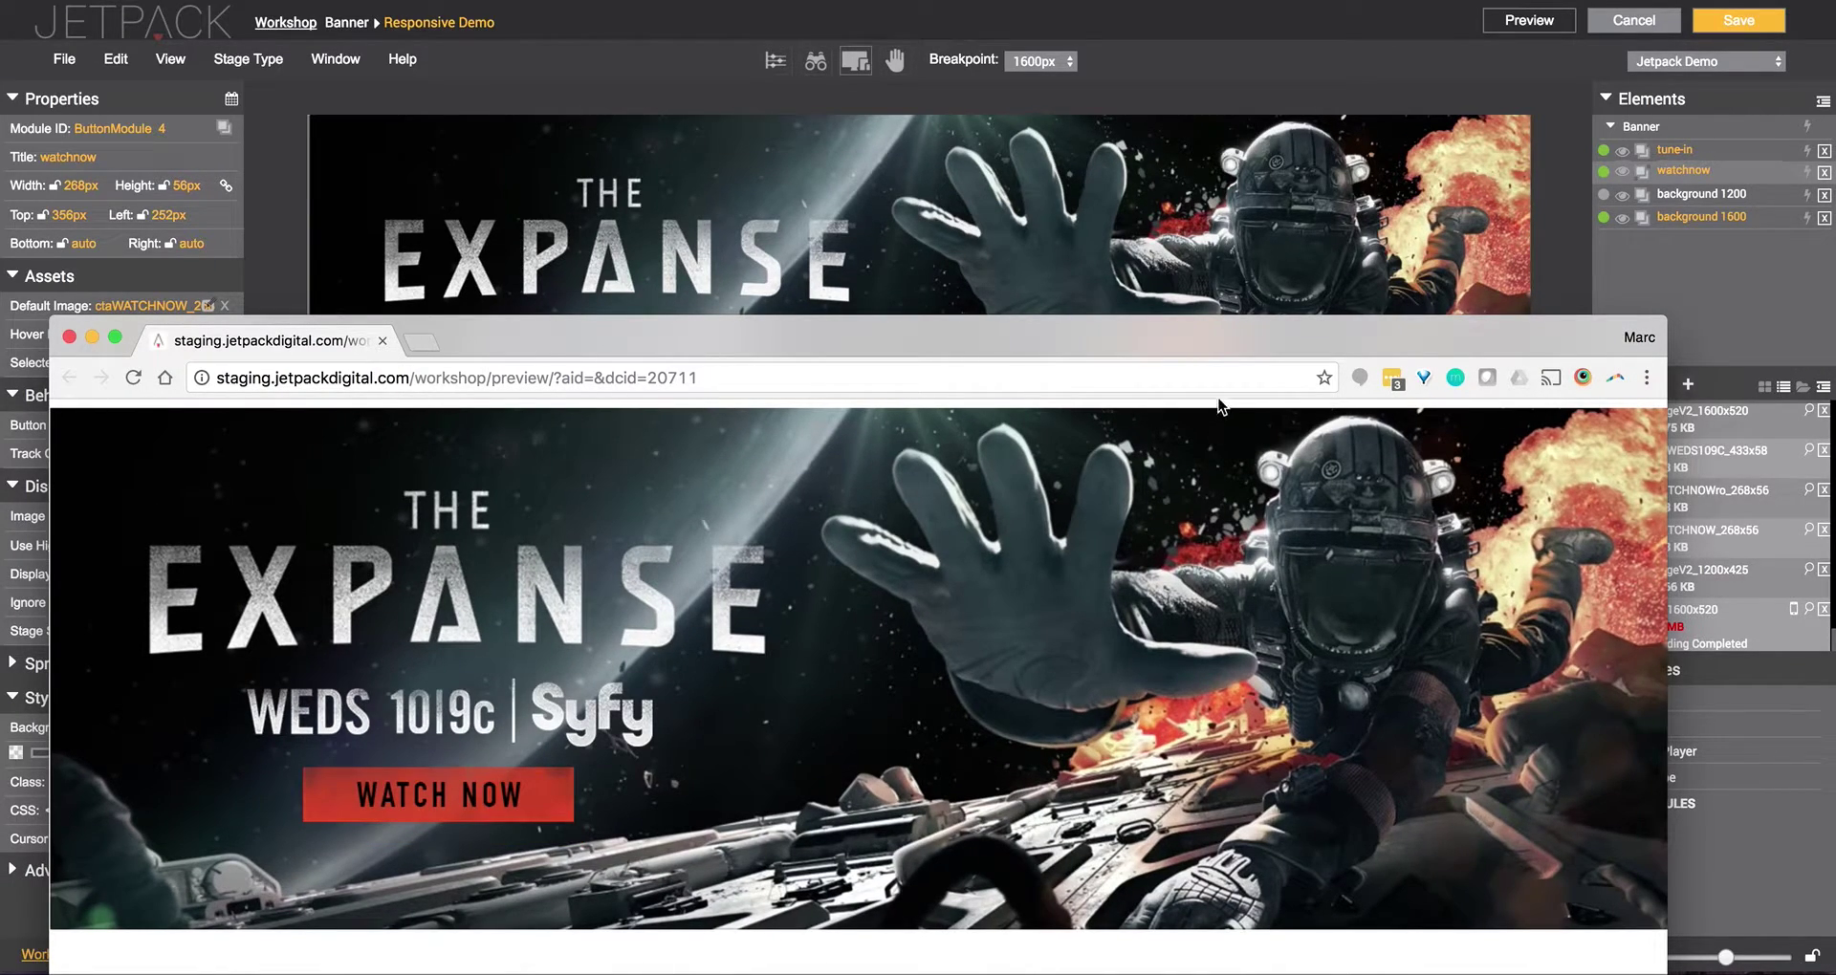
Step: Preview the banner in the browser, resize the preview window to check how the layouts scale, and return to the editor
{"action": "left_click_drag", "start_coordinate": [1224, 341], "coordinate": [1237, 120]}
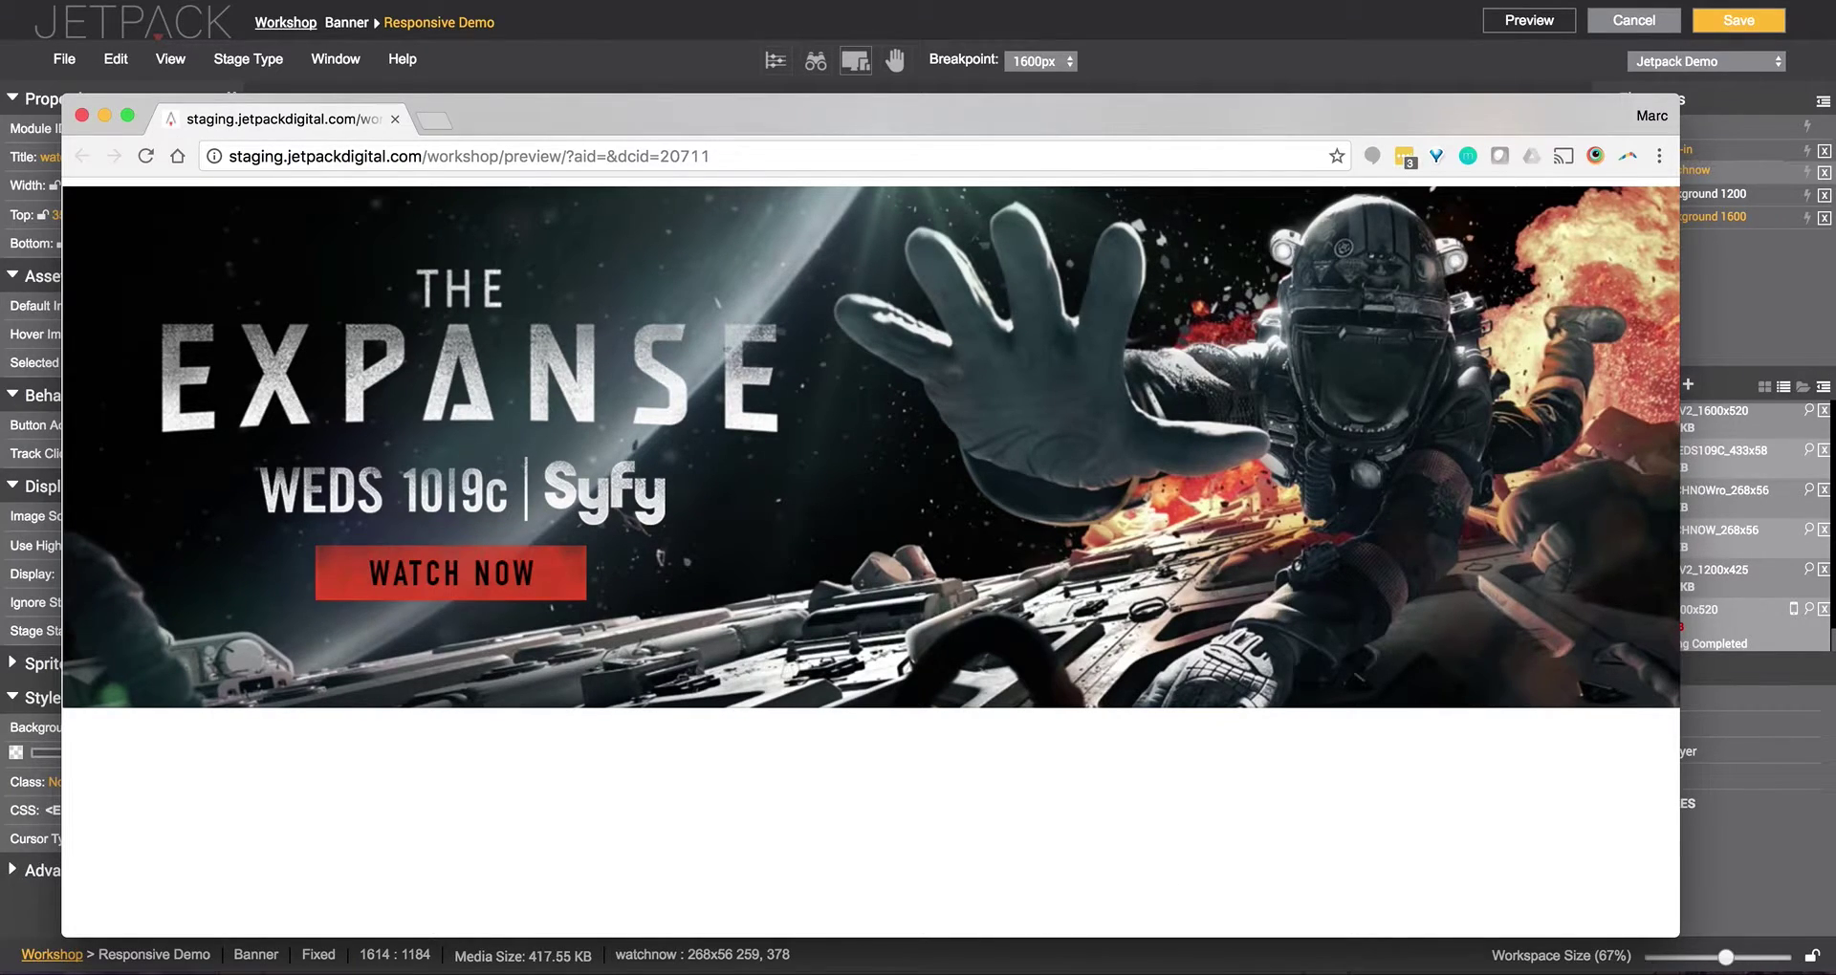
{"action": "left_click_drag", "start_coordinate": [1672, 928], "coordinate": [1549, 961]}
{"action": "left_click_drag", "start_coordinate": [1104, 113], "coordinate": [1195, 762]}
{"action": "left_click", "coordinate": [1056, 512]}
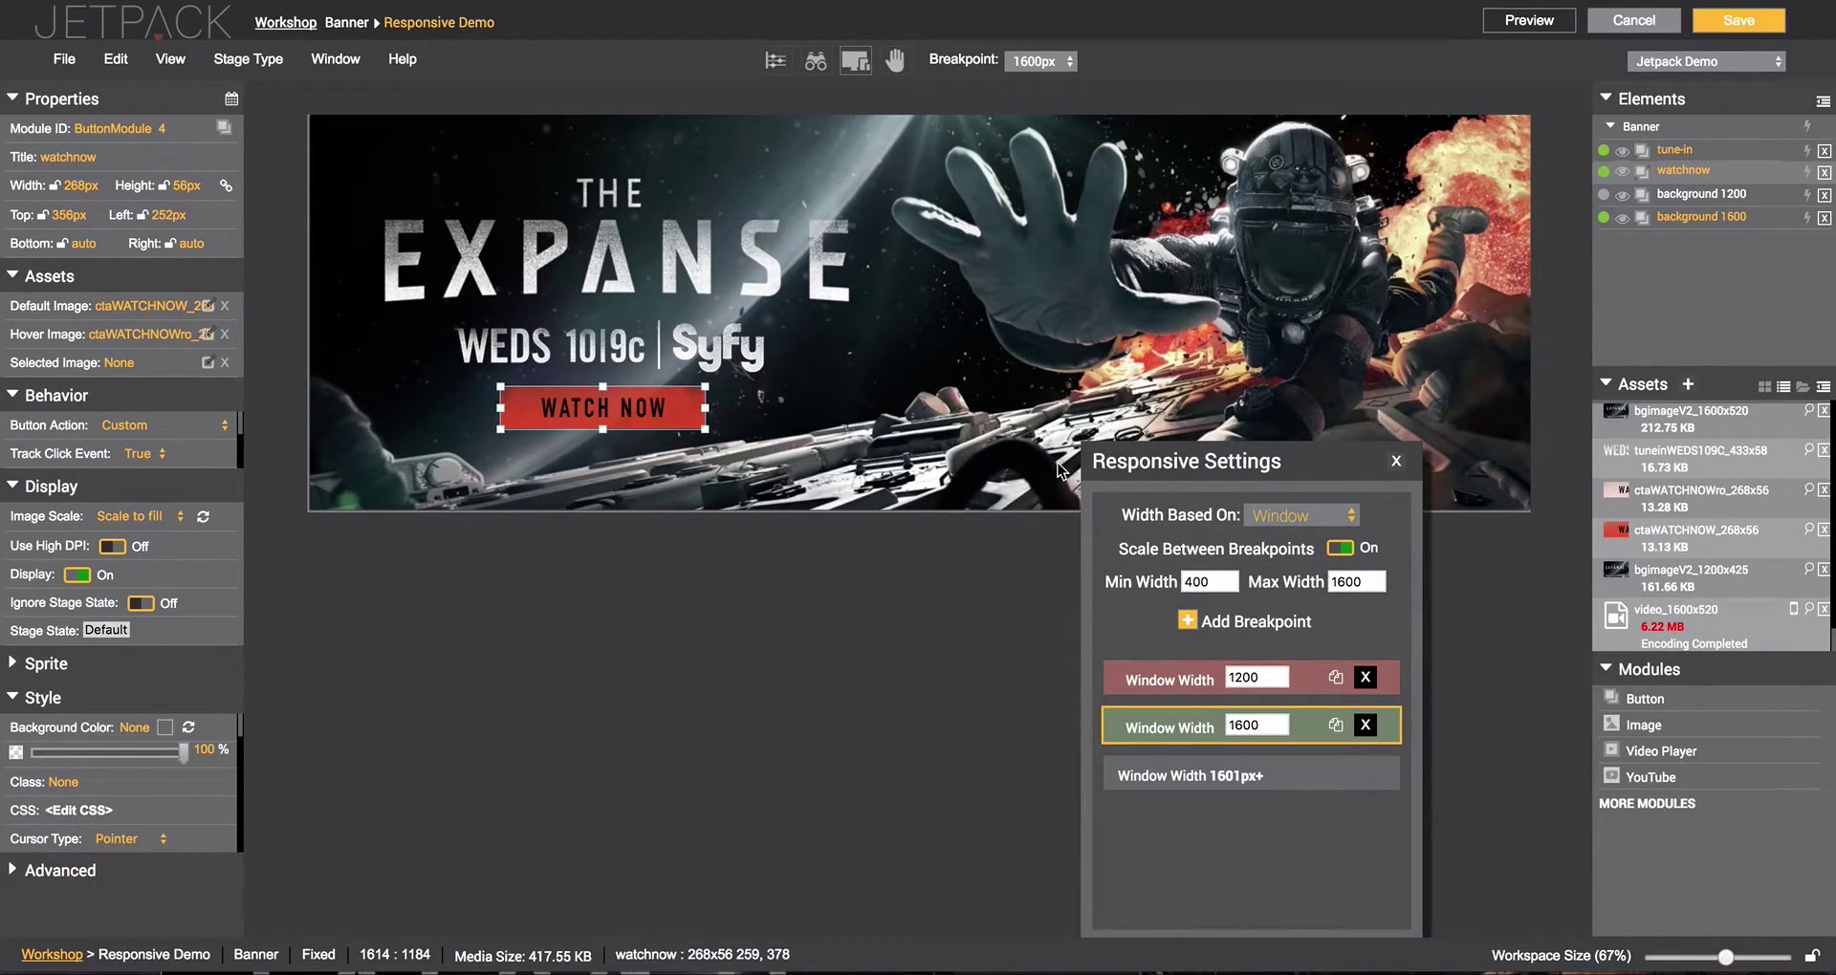
Step: Alternate the stage between the 1200 and 1600 breakpoints again, ending on 1600
{"action": "left_click", "coordinate": [1175, 685]}
{"action": "left_click", "coordinate": [1173, 736]}
{"action": "left_click", "coordinate": [1181, 677]}
{"action": "left_click", "coordinate": [1184, 733]}
Step: Lock the height of the banner and of the background 1600 element for the 1600 breakpoint
{"action": "left_click", "coordinate": [1676, 217]}
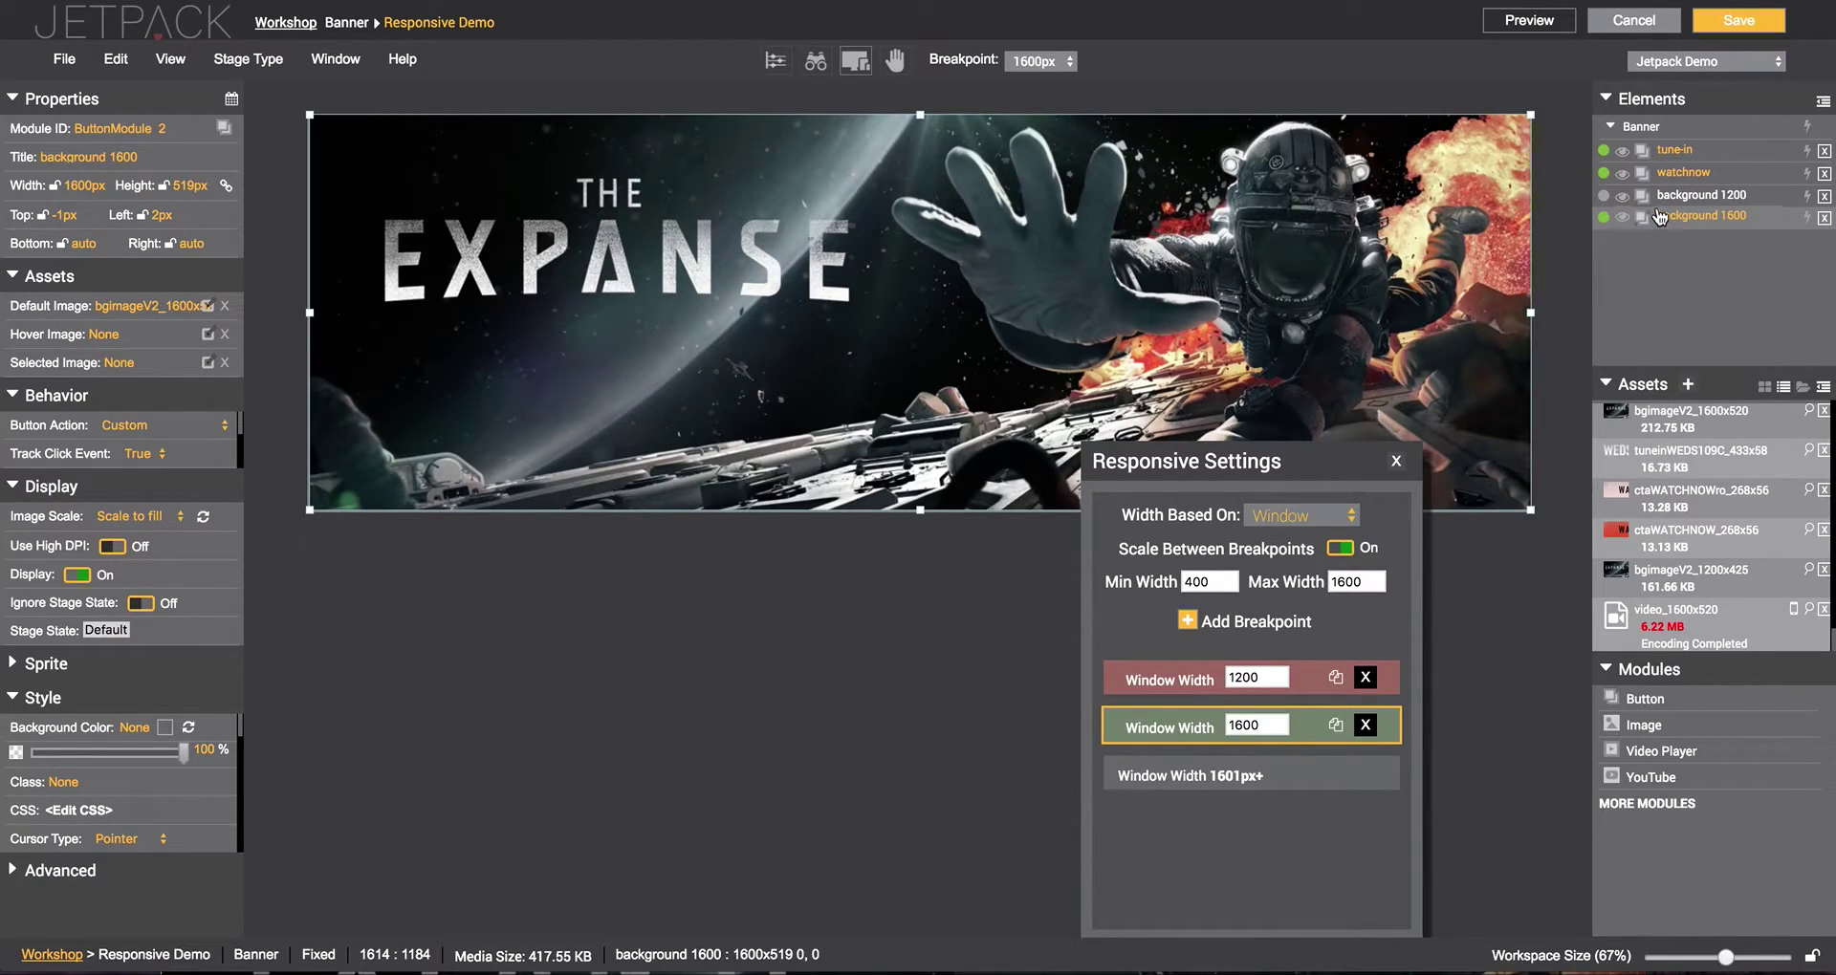
{"action": "left_click", "coordinate": [1638, 126]}
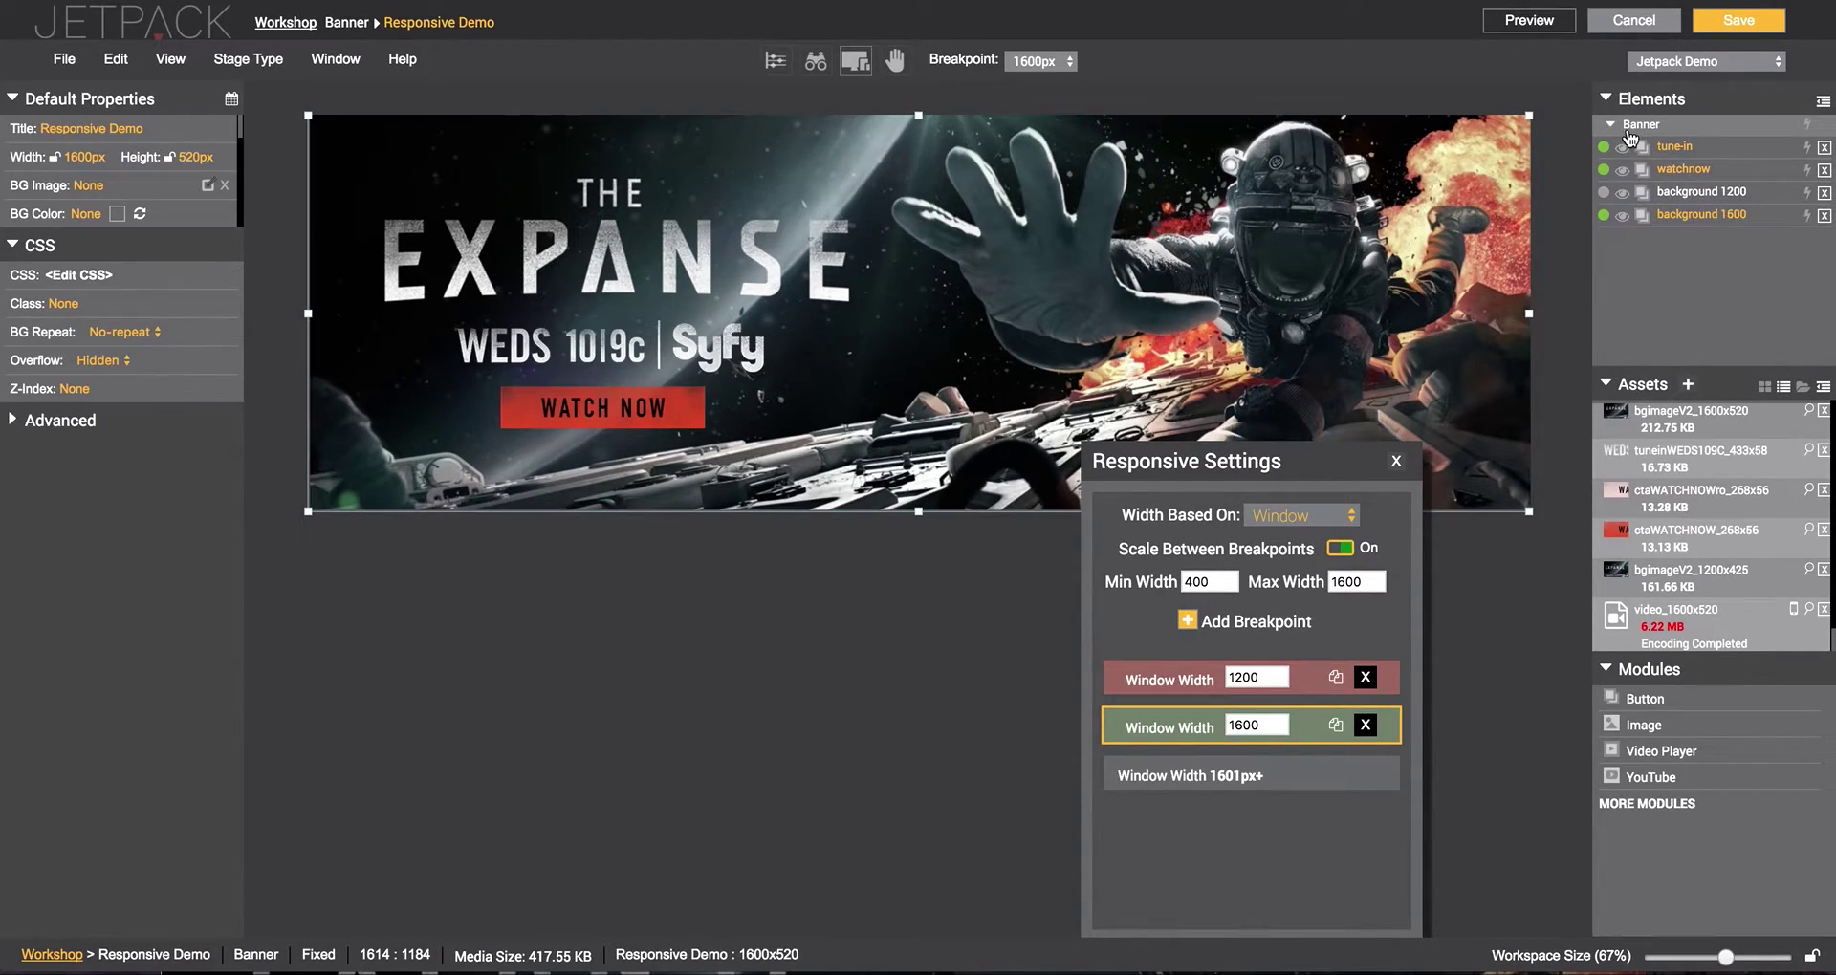
{"action": "left_click", "coordinate": [168, 158]}
{"action": "left_click", "coordinate": [1707, 218]}
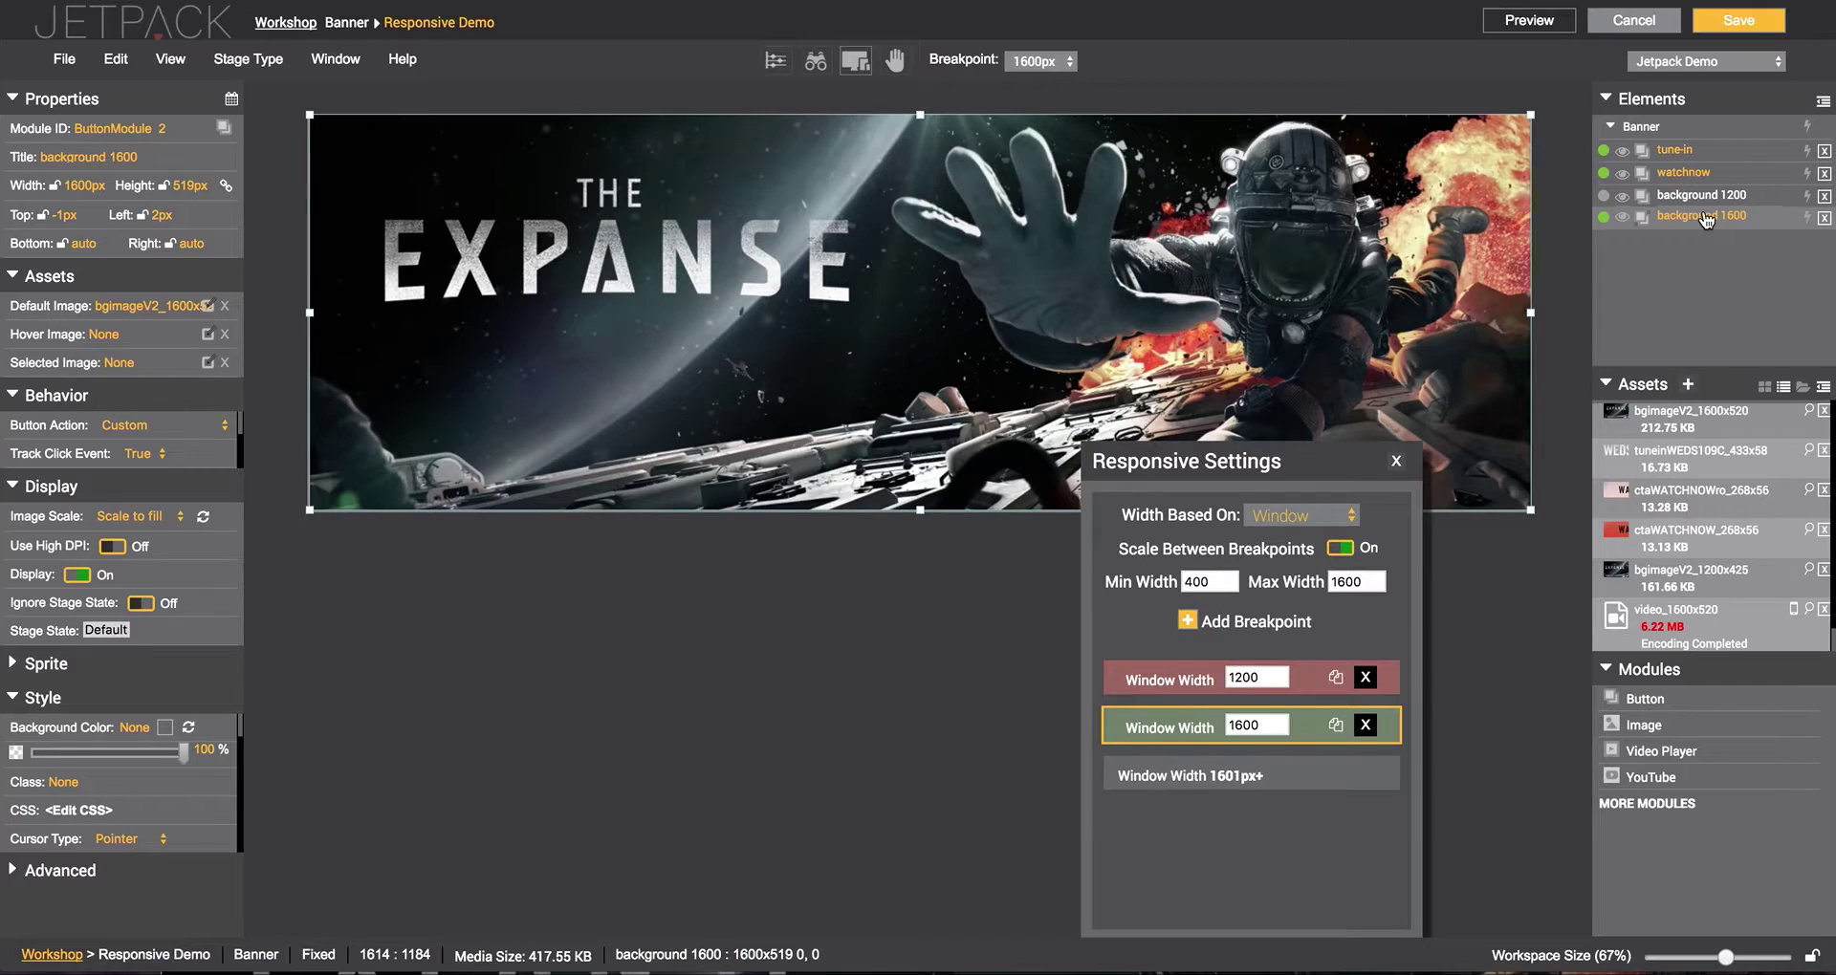
{"action": "left_click", "coordinate": [164, 186]}
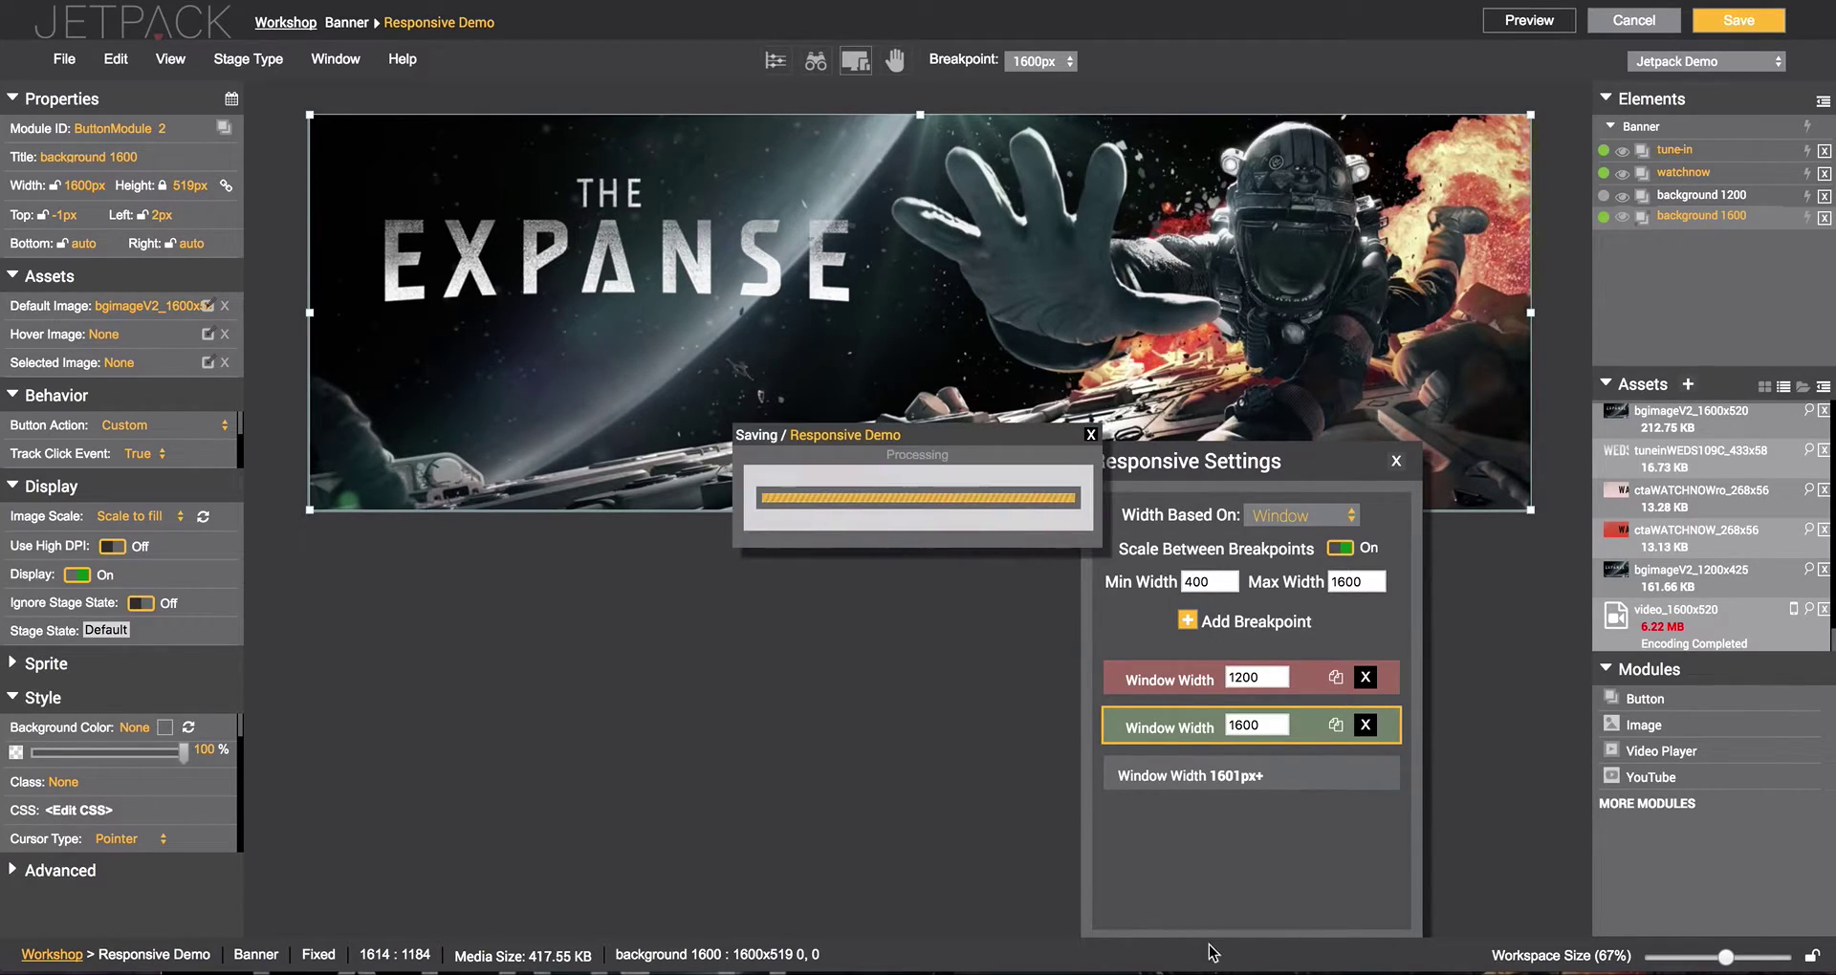
Step: Preview the banner with its locked heights at different window widths, and return to the editor with Responsive Settings moved off the banner
{"action": "left_click_drag", "start_coordinate": [1204, 719], "coordinate": [1077, 74]}
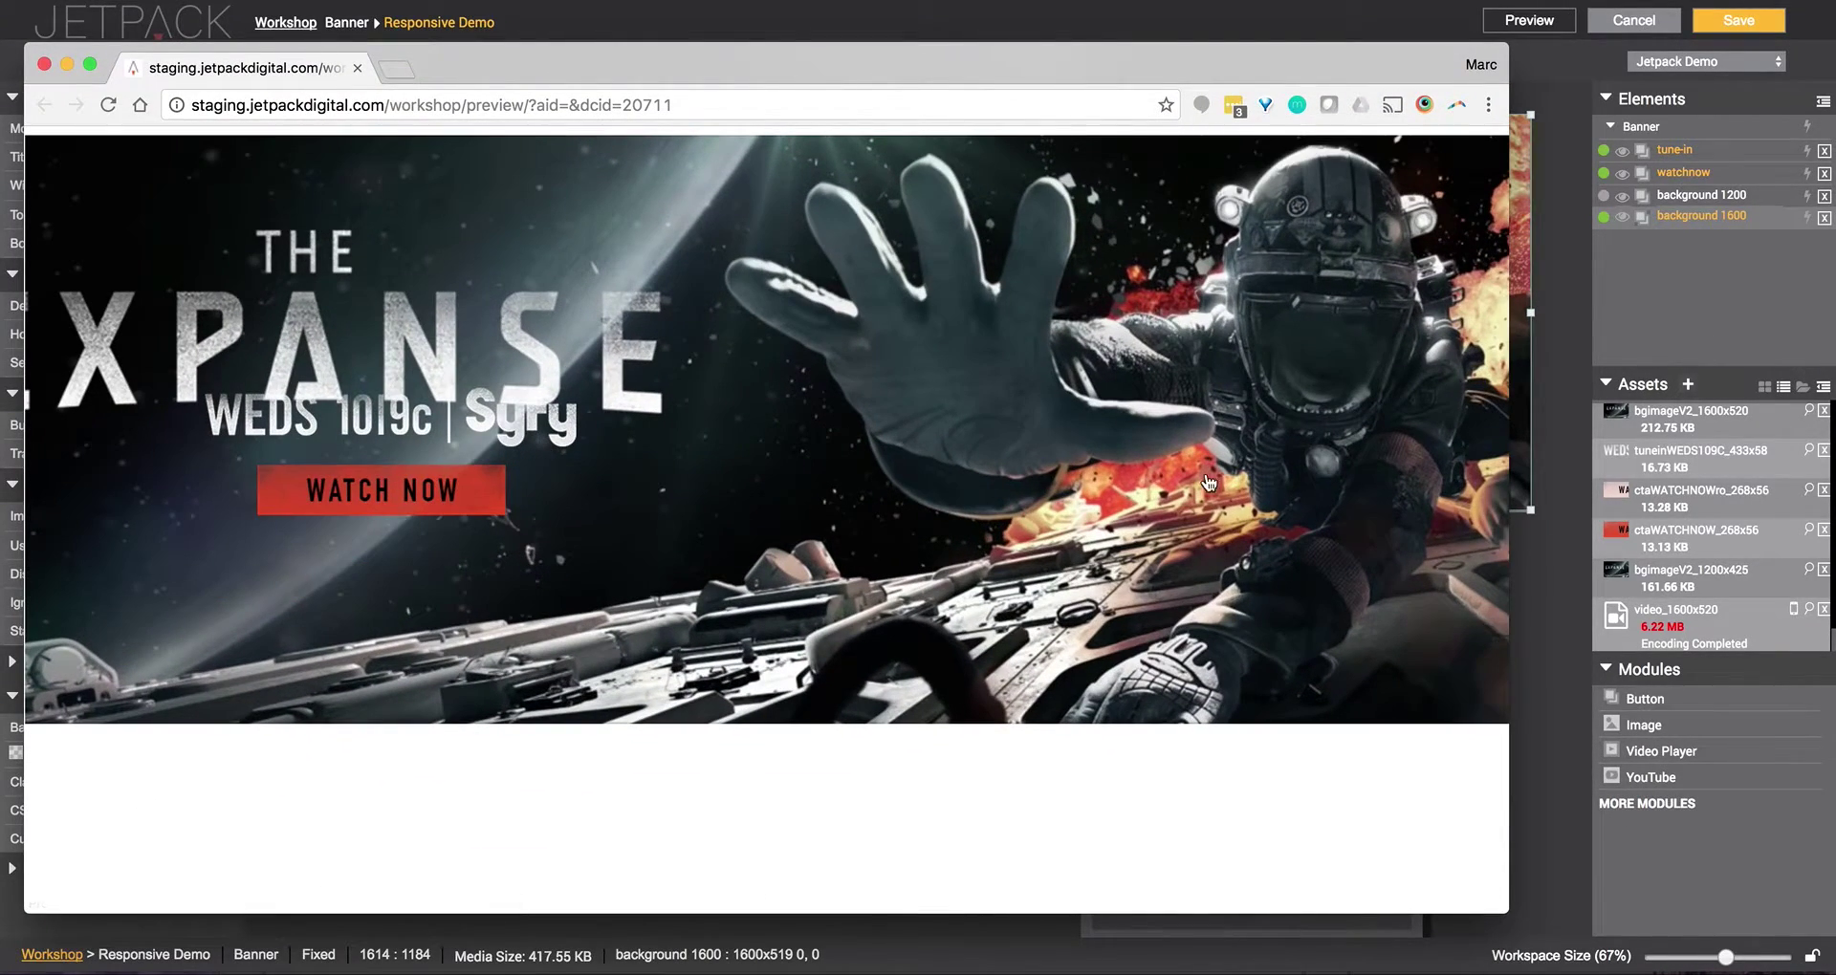
{"action": "left_click_drag", "start_coordinate": [1513, 918], "coordinate": [1562, 971]}
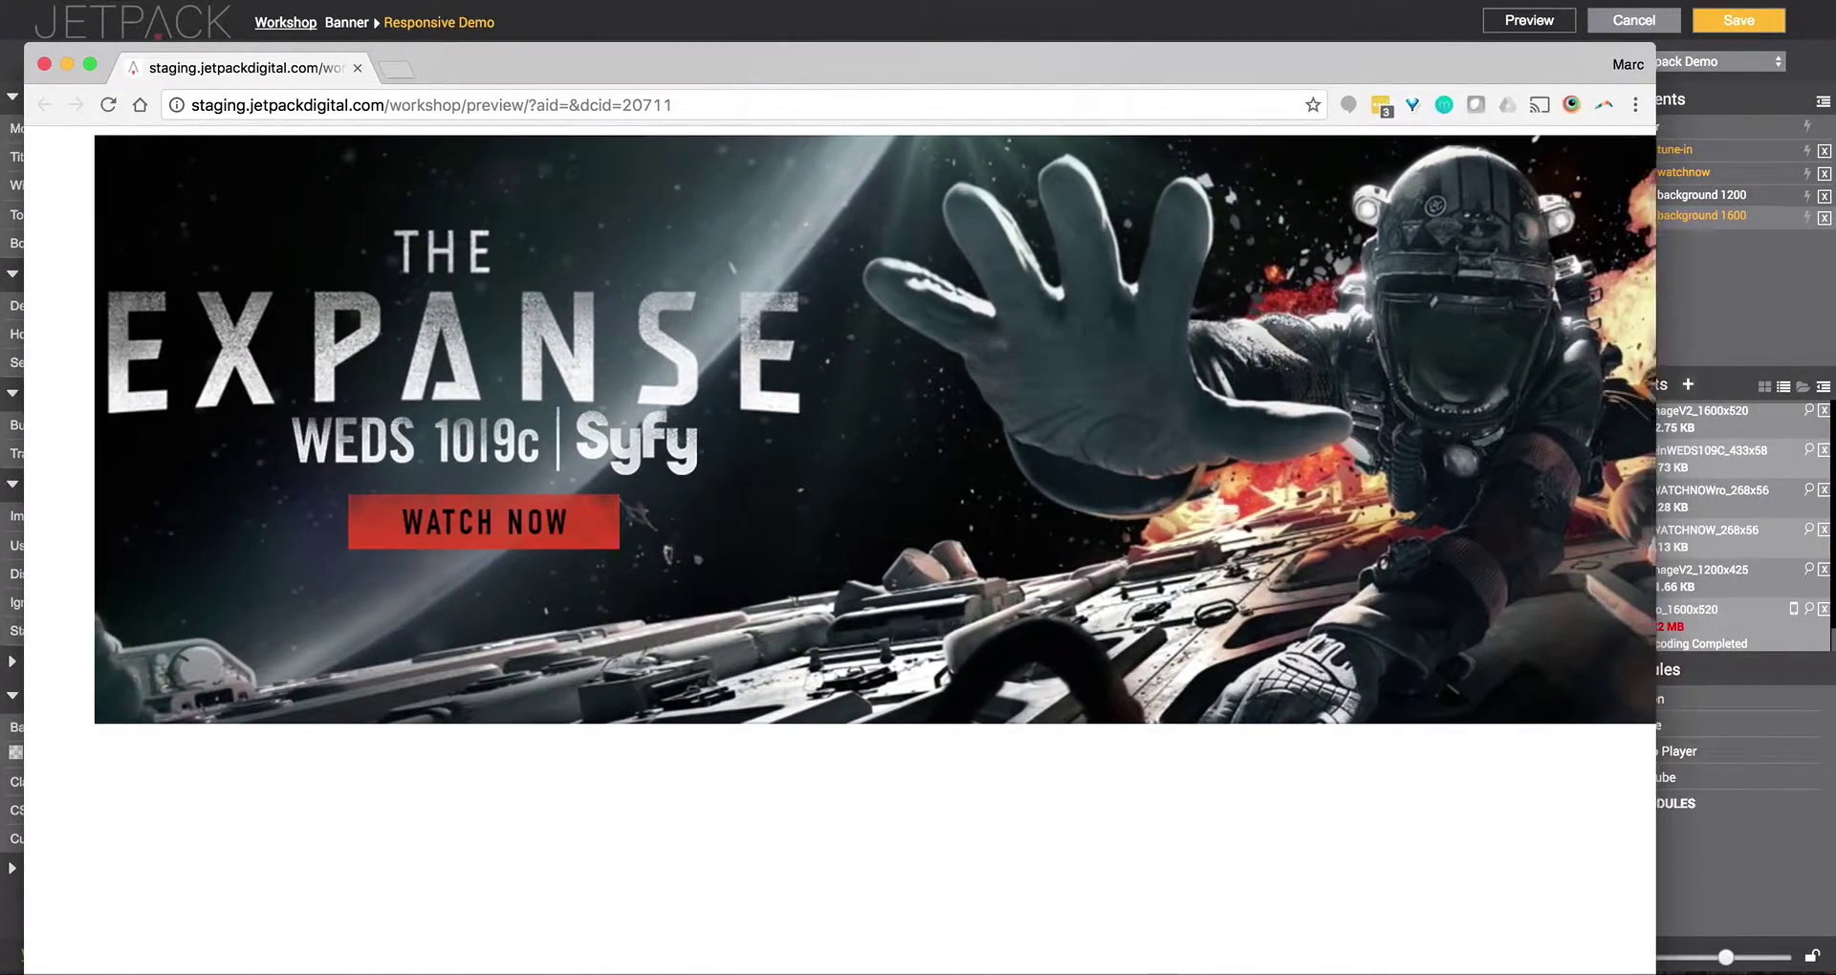
{"action": "left_click_drag", "start_coordinate": [1149, 76], "coordinate": [1260, 679]}
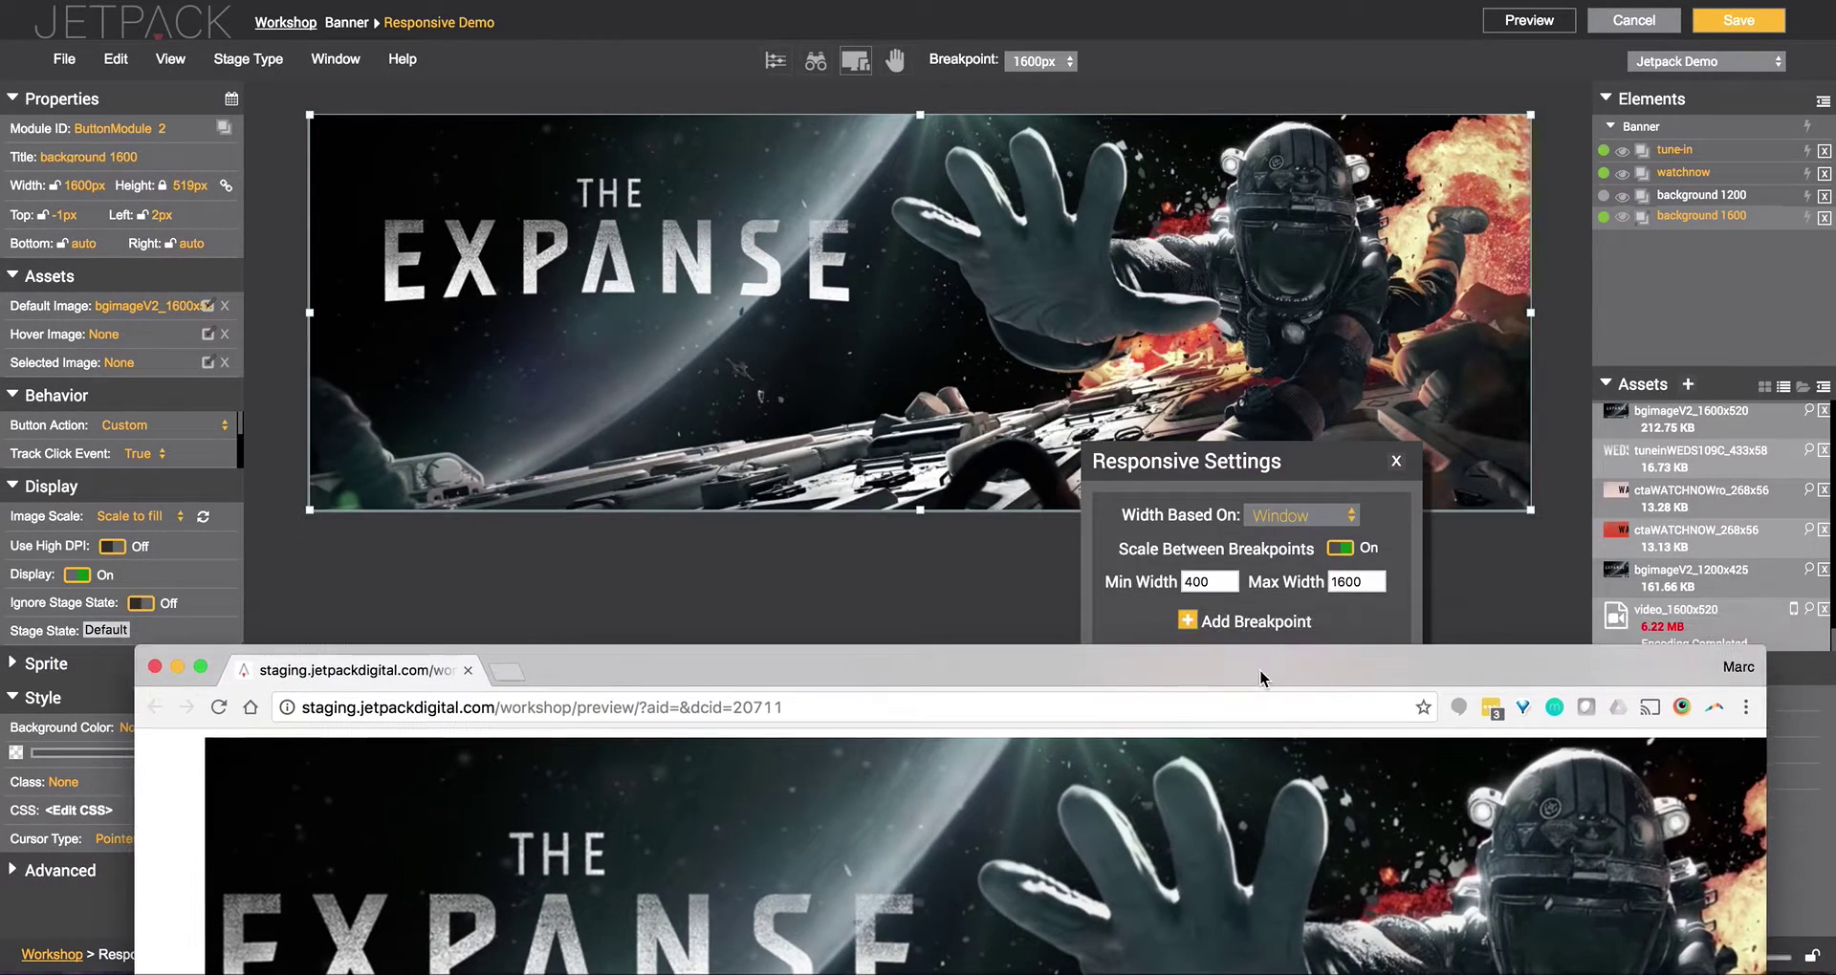
{"action": "left_click", "coordinate": [1087, 600]}
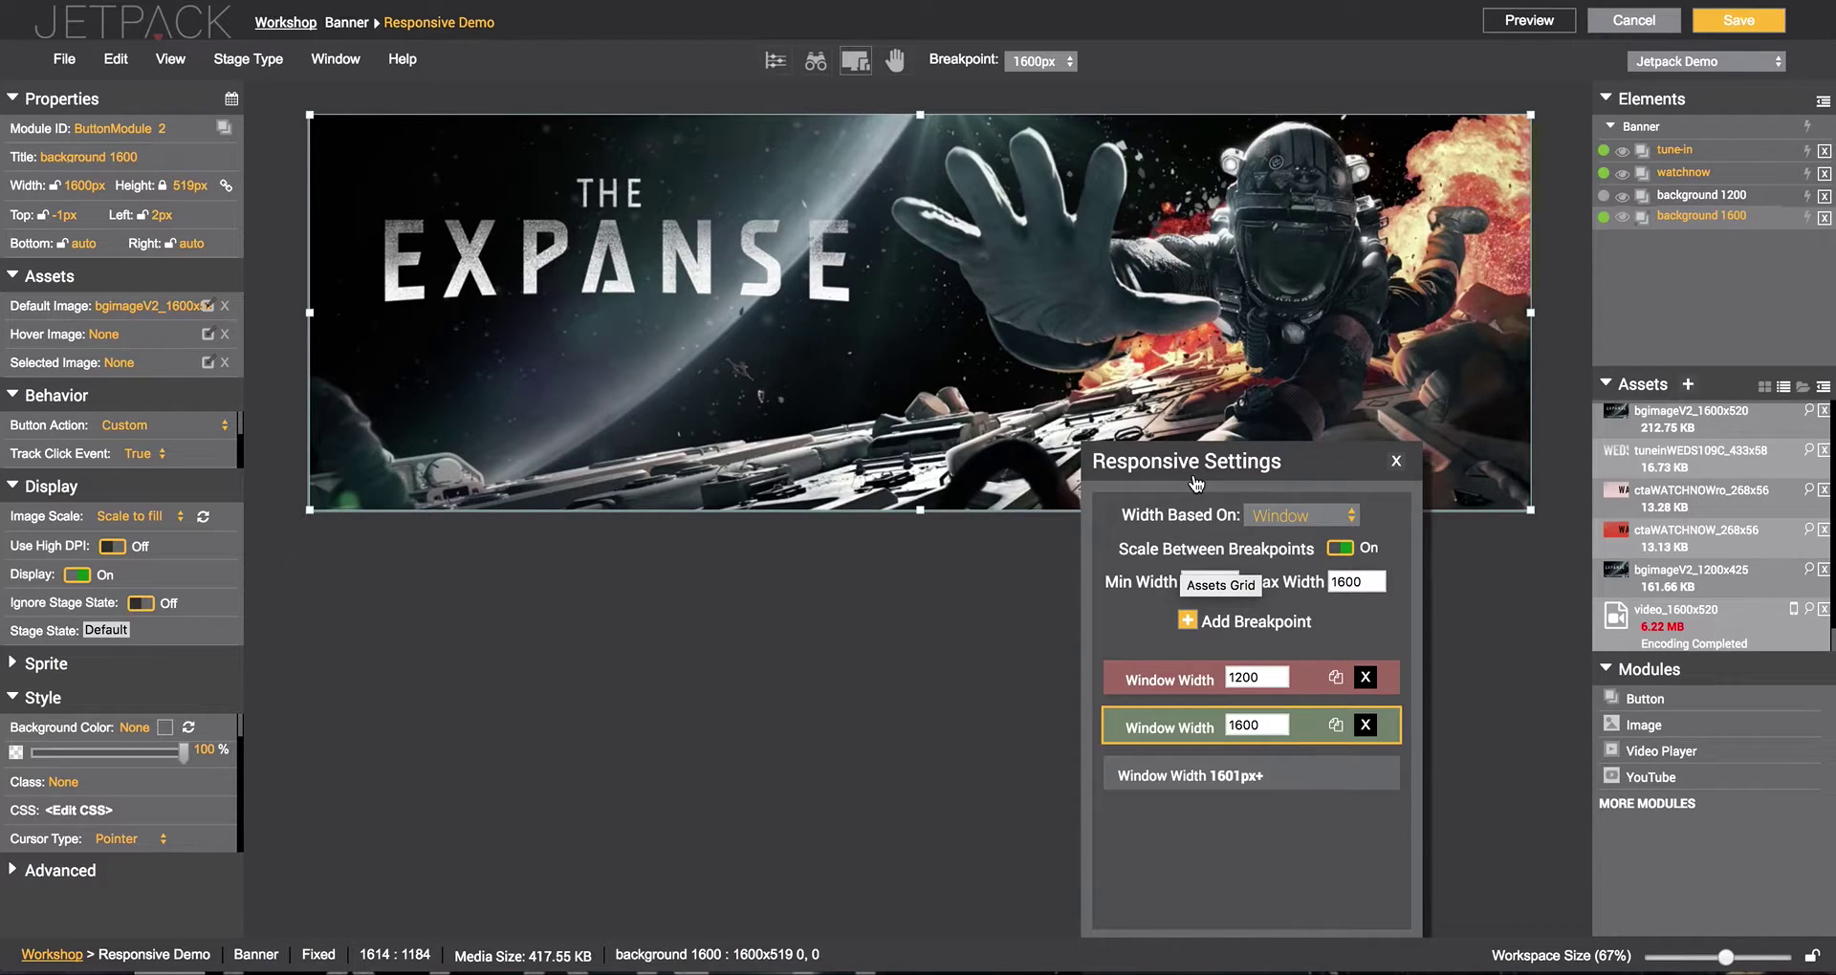
{"action": "left_click_drag", "start_coordinate": [1271, 473], "coordinate": [1503, 404]}
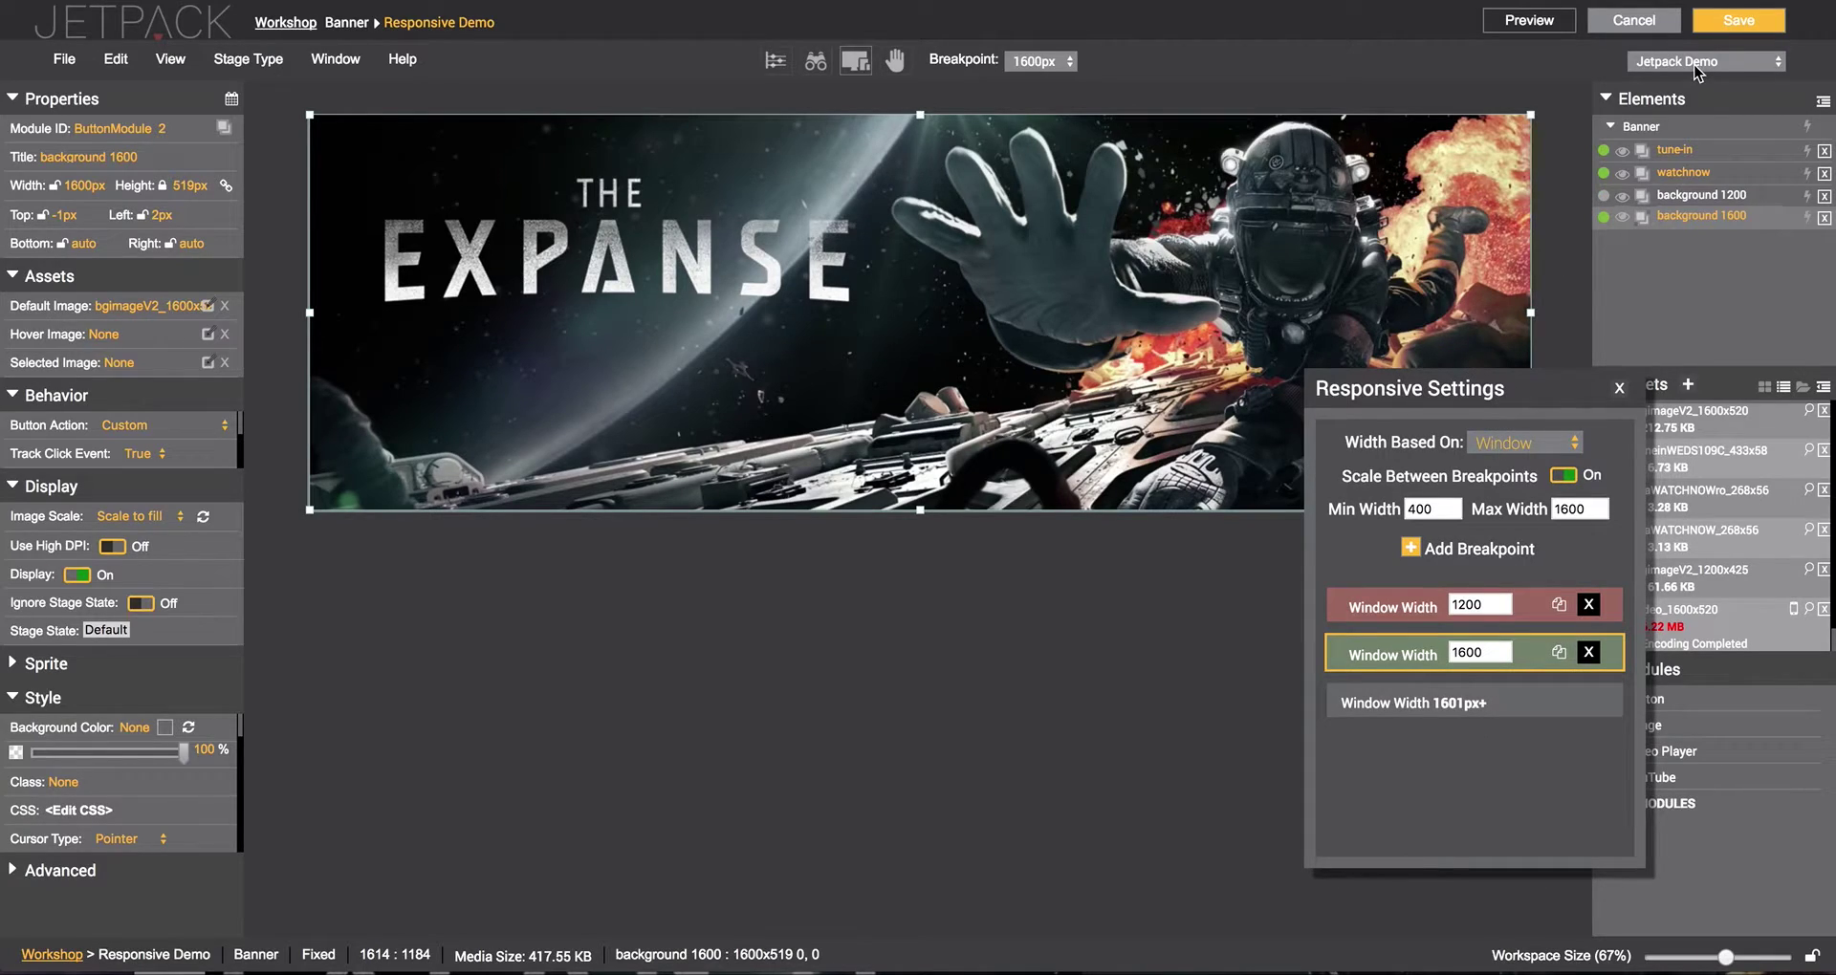